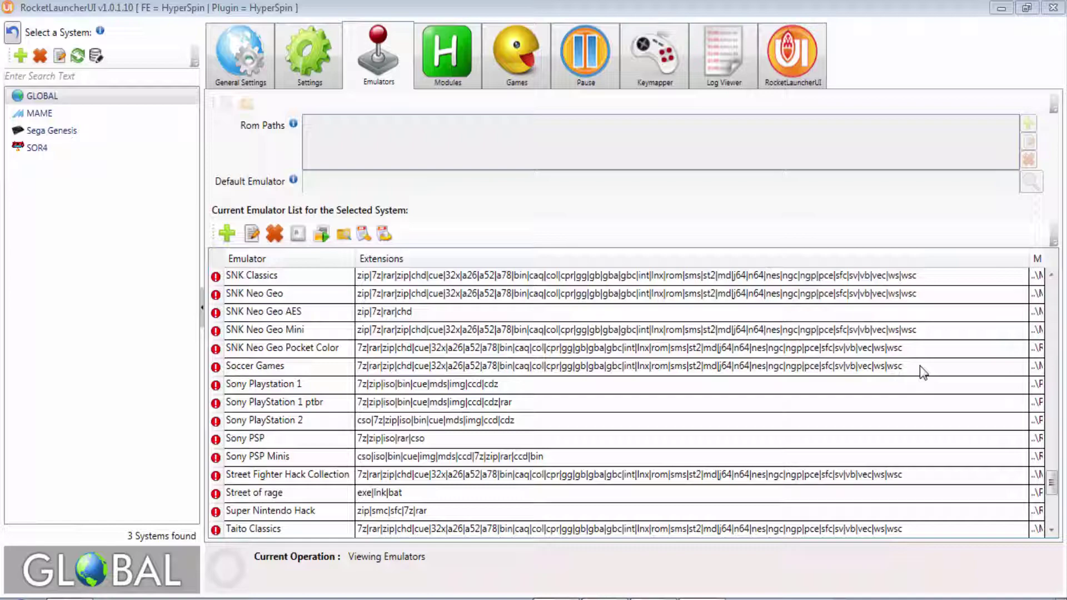
# Step: Switch to File Explorer and open the mess folder inside Hyperspin's Emuladores folder
pyautogui.click(1002, 9)
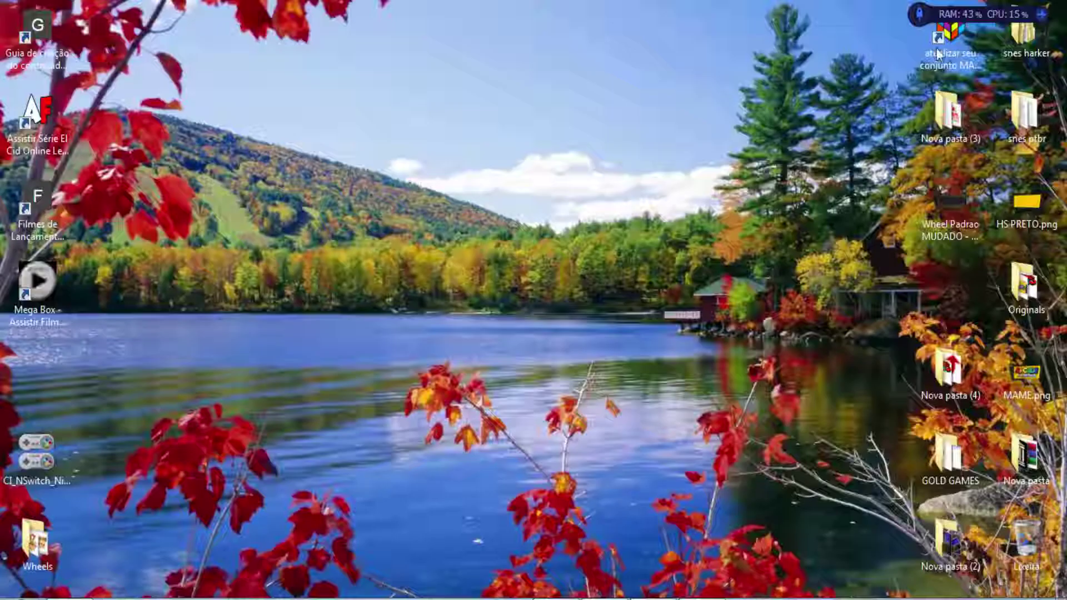
pyautogui.click(61, 578)
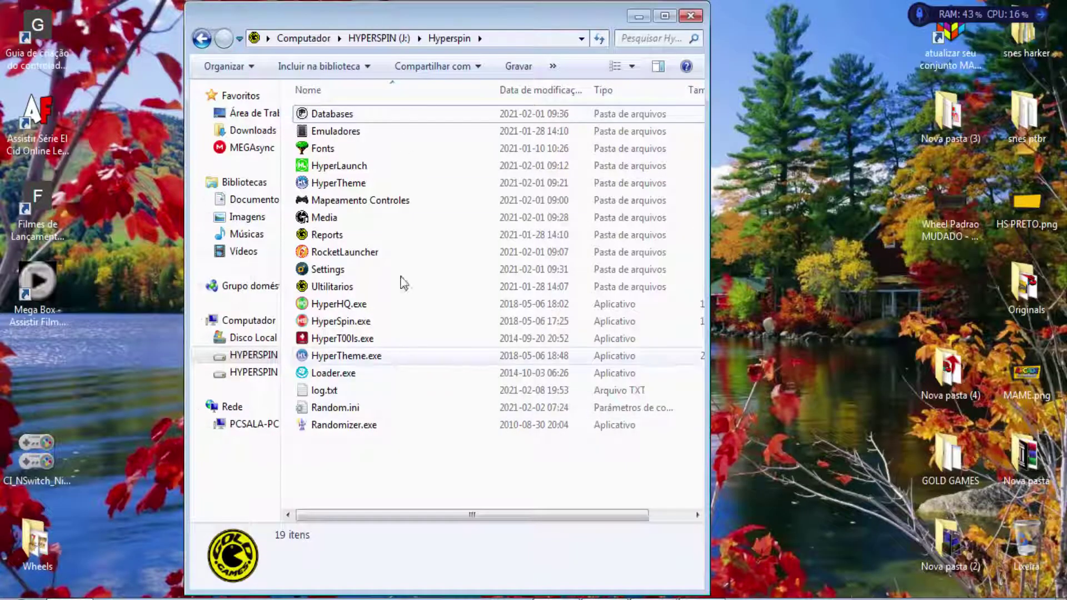
pyautogui.click(664, 18)
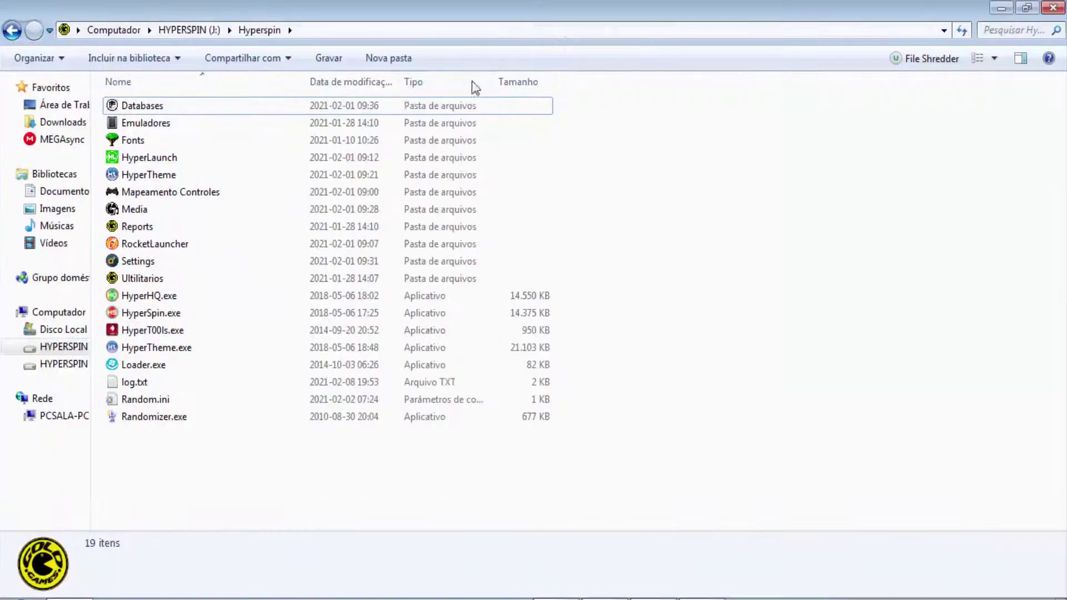
pyautogui.doubleClick(168, 130)
pyautogui.doubleClick(143, 128)
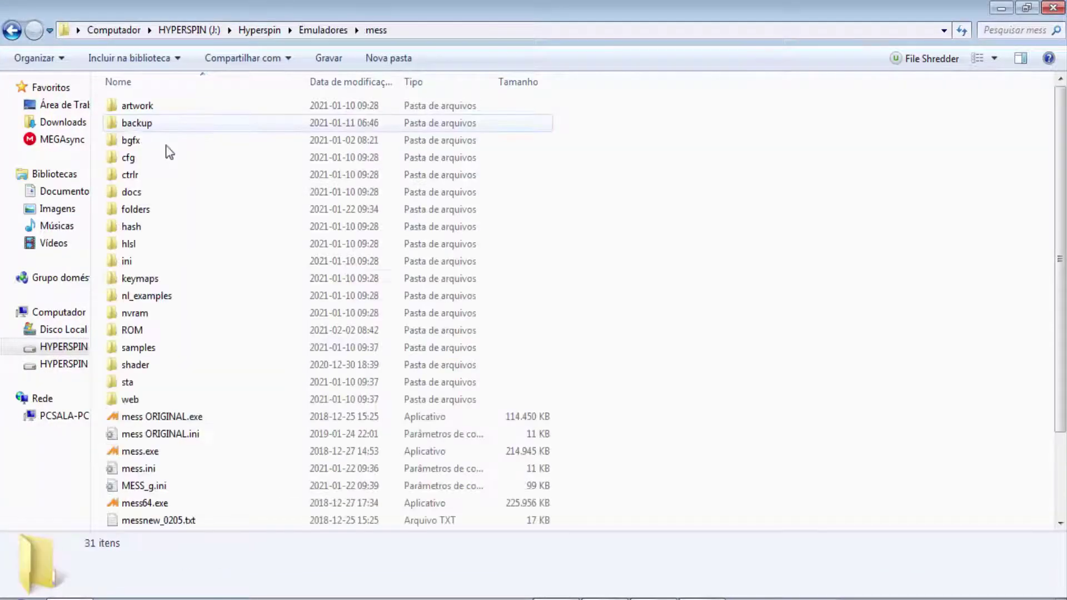
# Step: Launch mess.exe and messui.exe from the mess folder, and close the MESSUI window
pyautogui.doubleClick(300, 452)
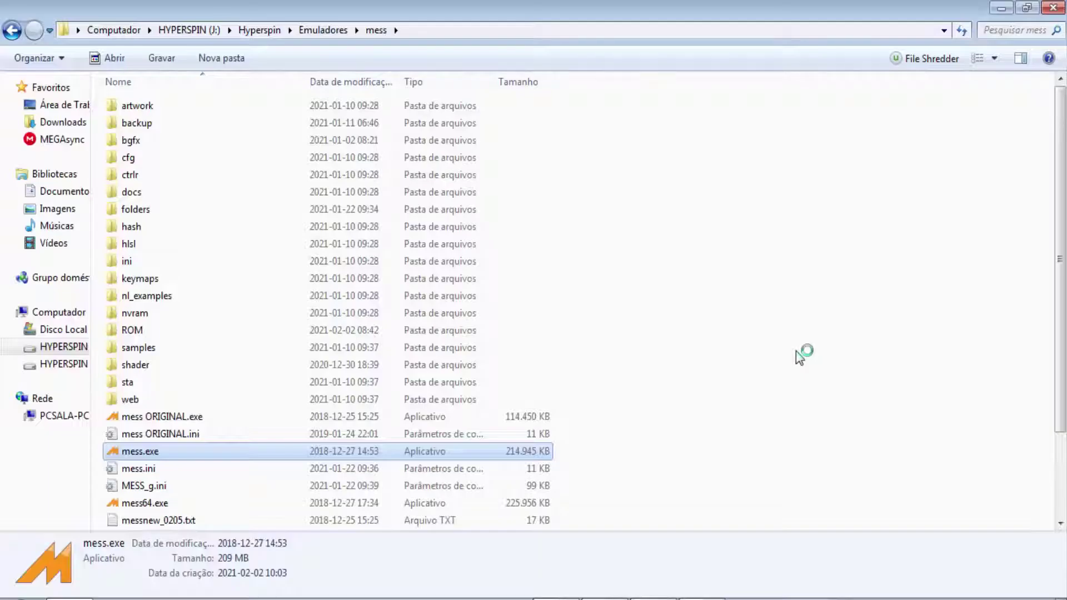
pyautogui.scroll(-2, 289, 381)
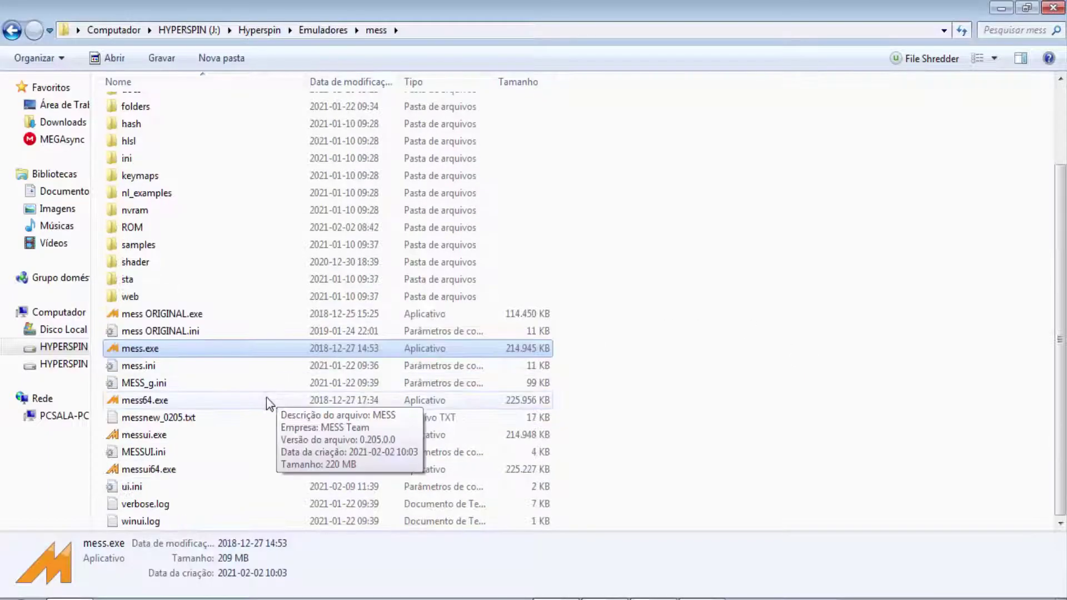
pyautogui.doubleClick(148, 438)
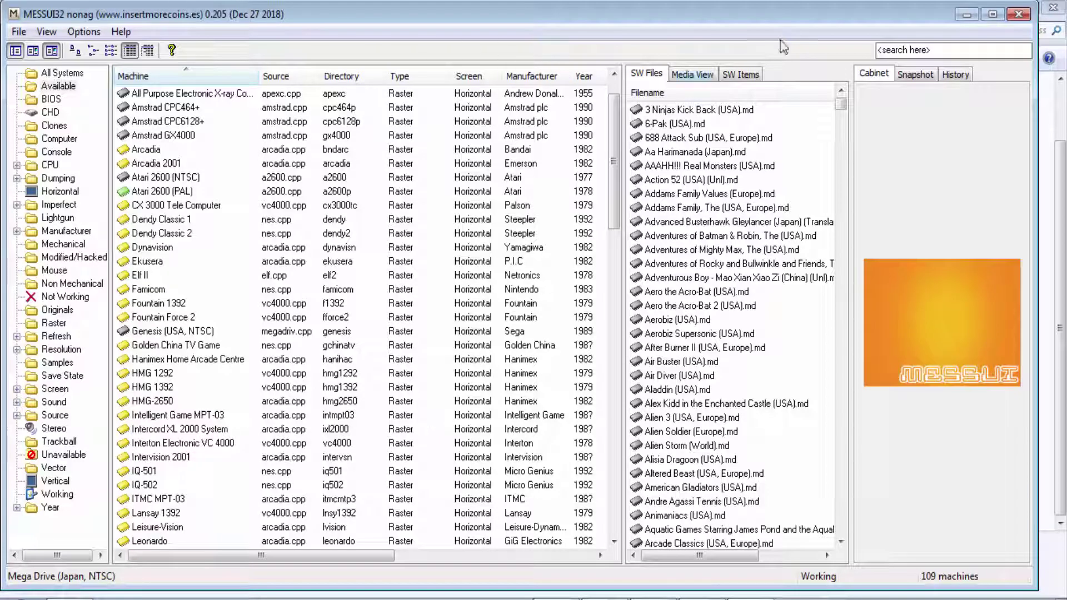
pyautogui.click(1018, 15)
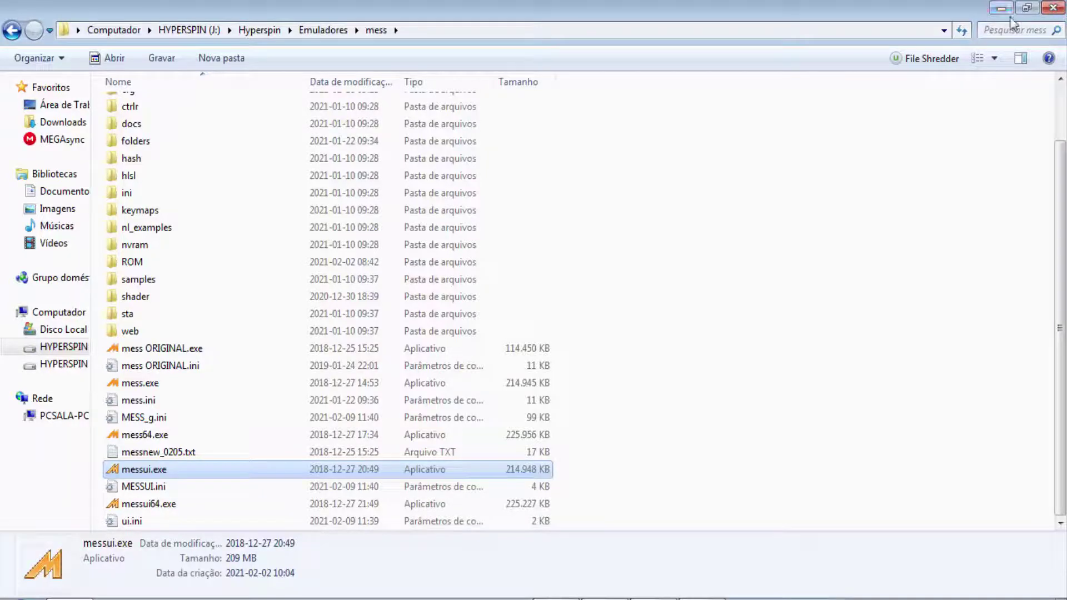
# Step: Switch back to RocketLauncherUI and start adding a new emulator to the GLOBAL emulator list
pyautogui.click(1001, 9)
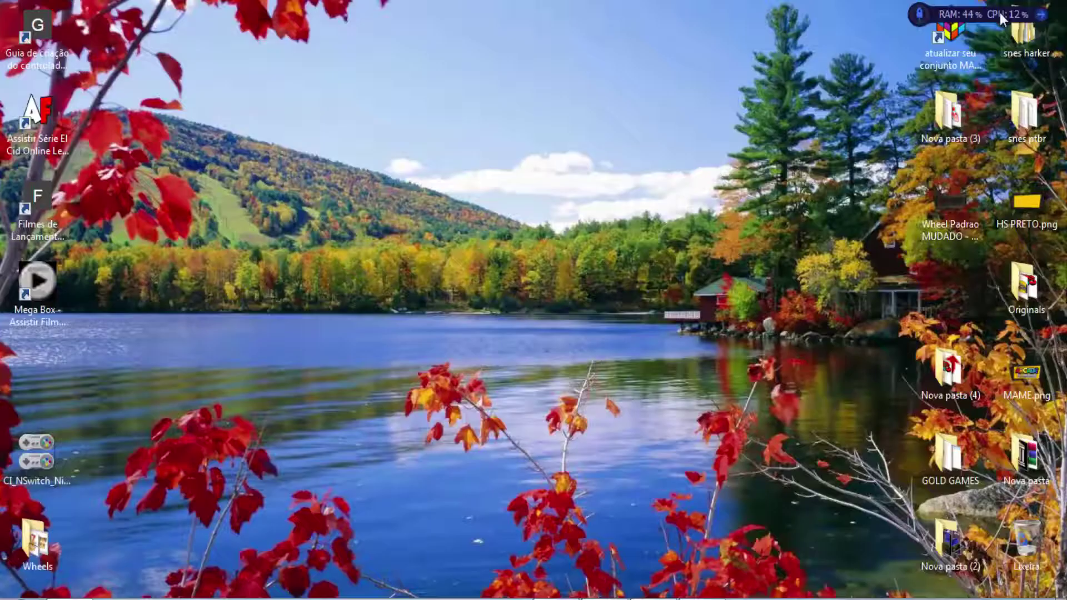
pyautogui.click(670, 596)
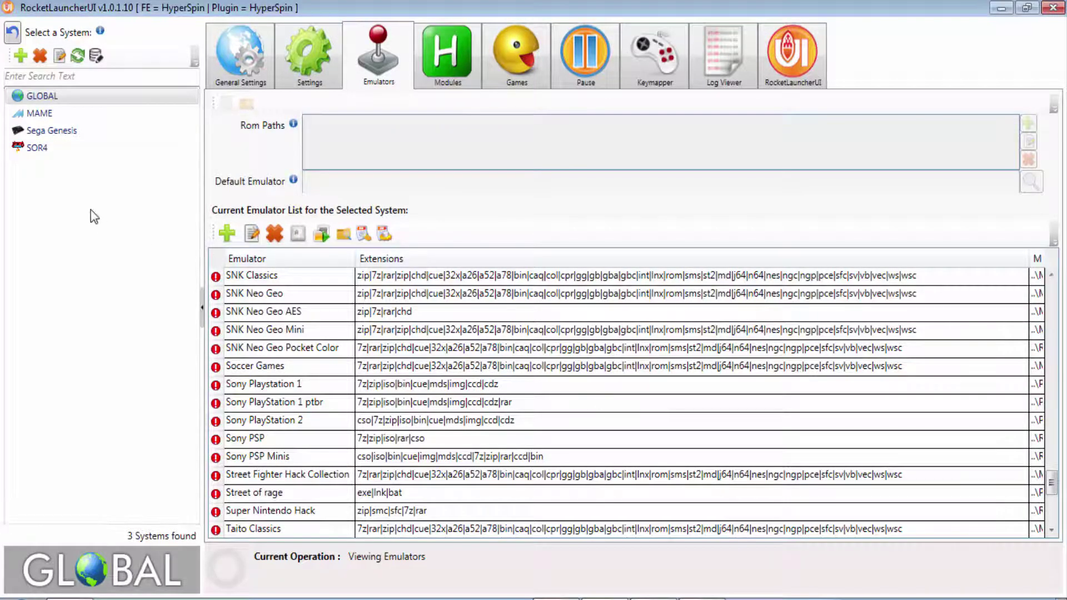
pyautogui.click(48, 150)
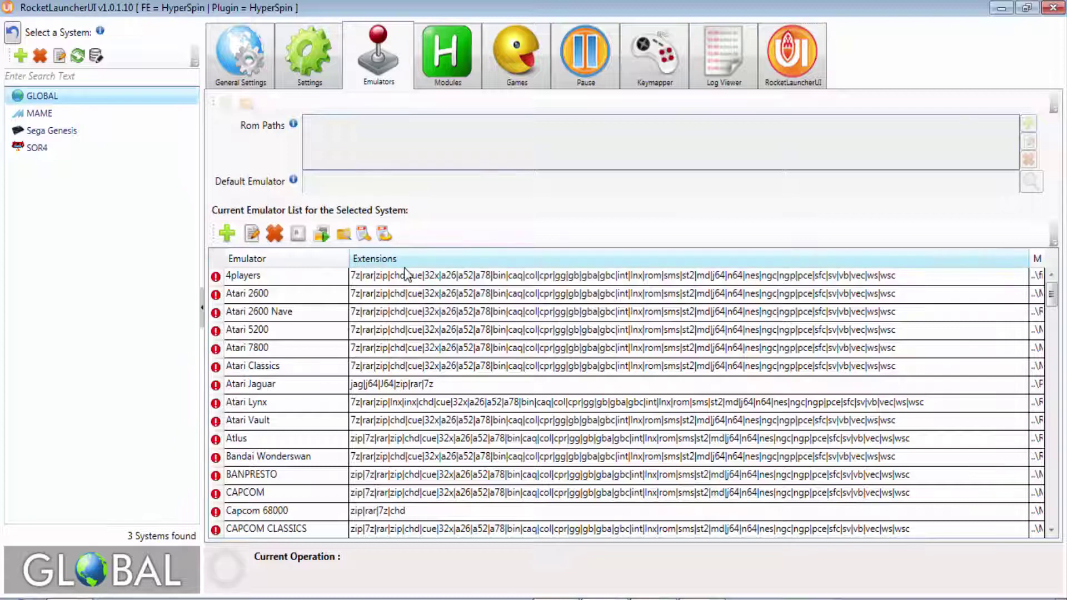
pyautogui.click(228, 234)
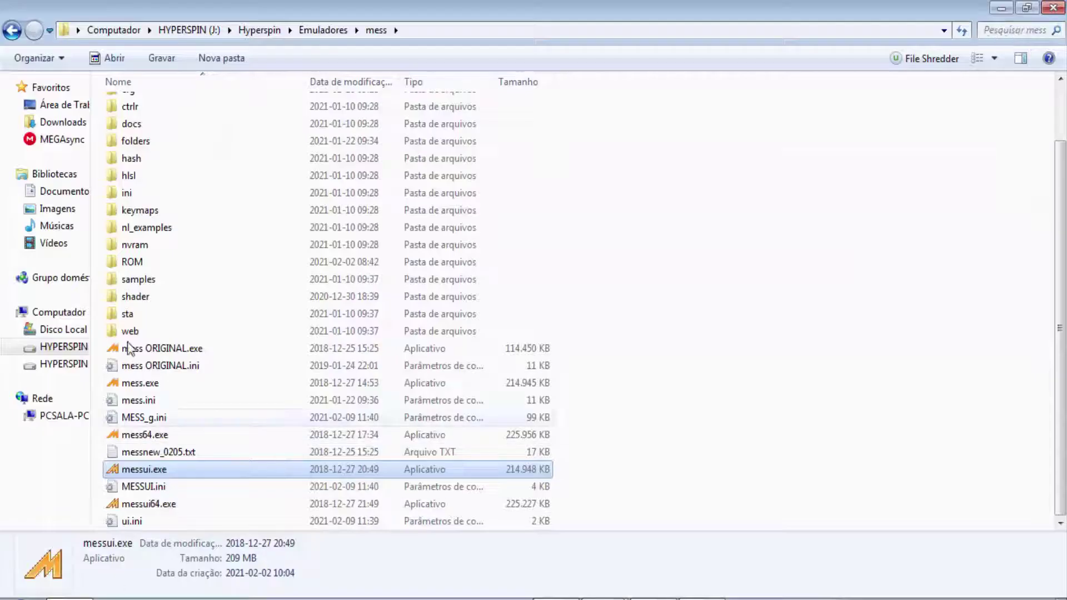
pyautogui.click(12, 31)
pyautogui.click(12, 33)
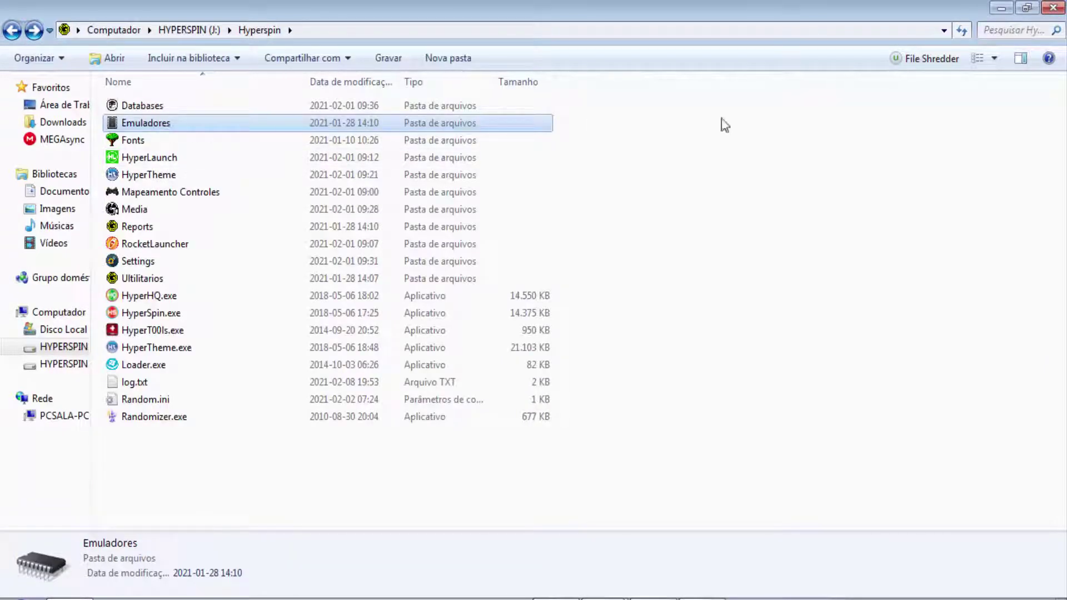
pyautogui.click(1001, 9)
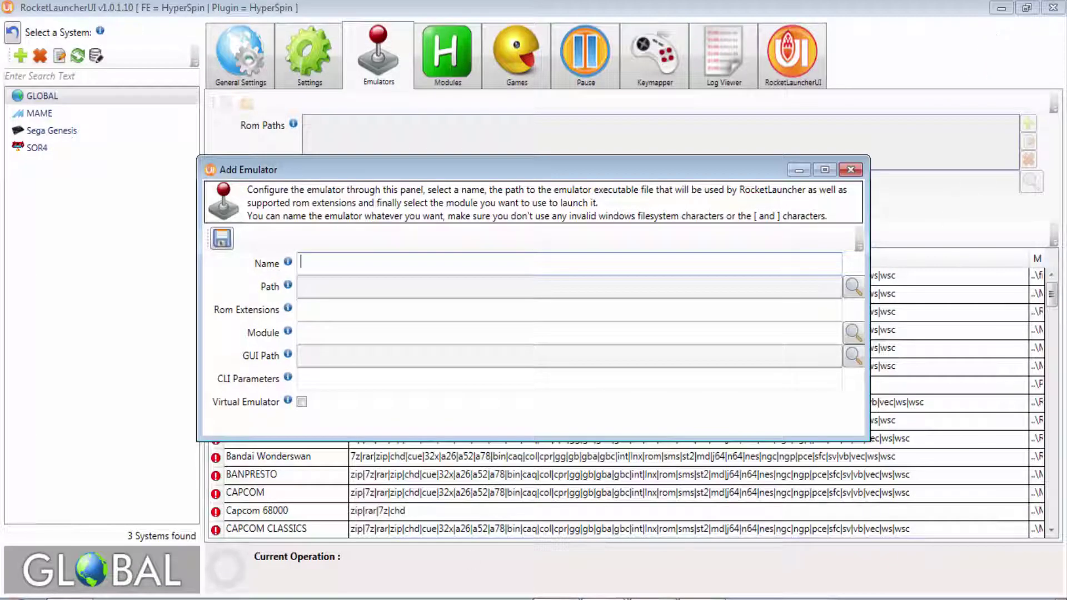
pyautogui.hotkey('alt', 'Tab')
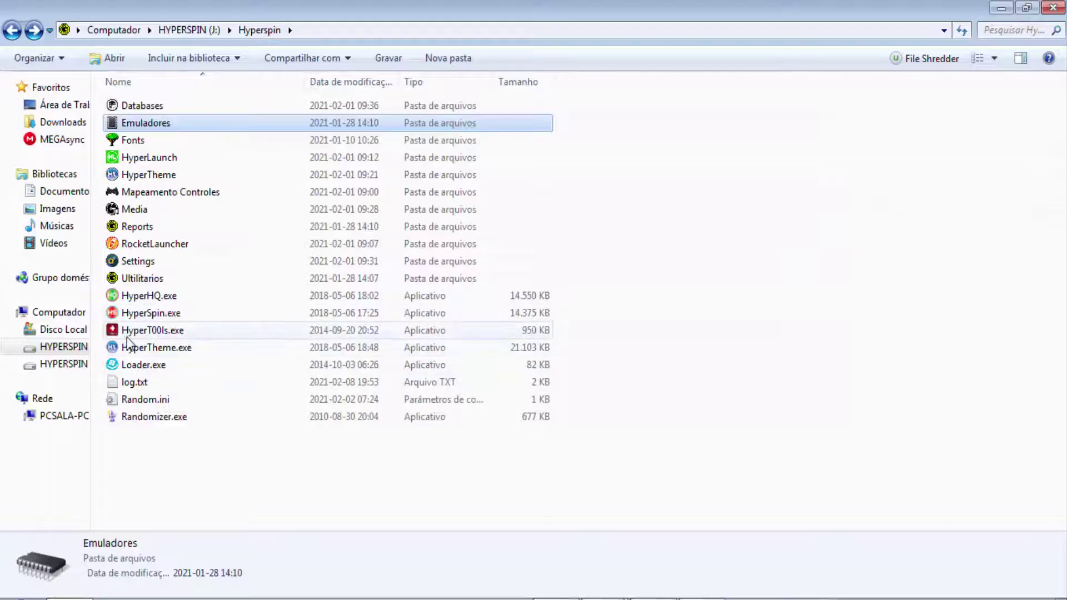
# Step: Copy the name of the Super Nintendo Entertainment System folder in Nova pasta (5) on the HYPERSPIN 1.4 (K:) drive
pyautogui.click(77, 107)
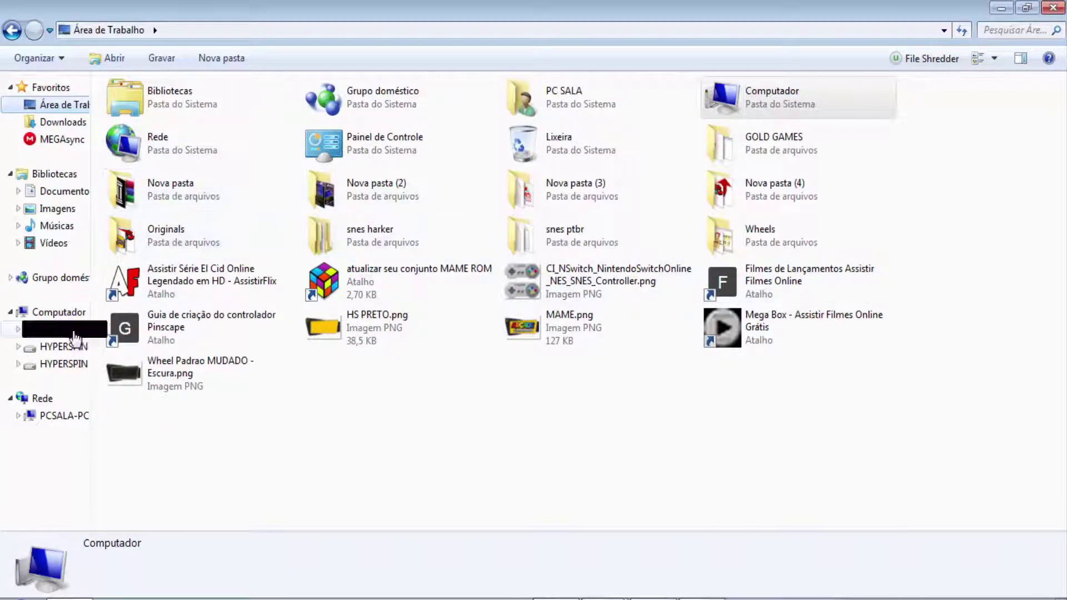
pyautogui.click(74, 366)
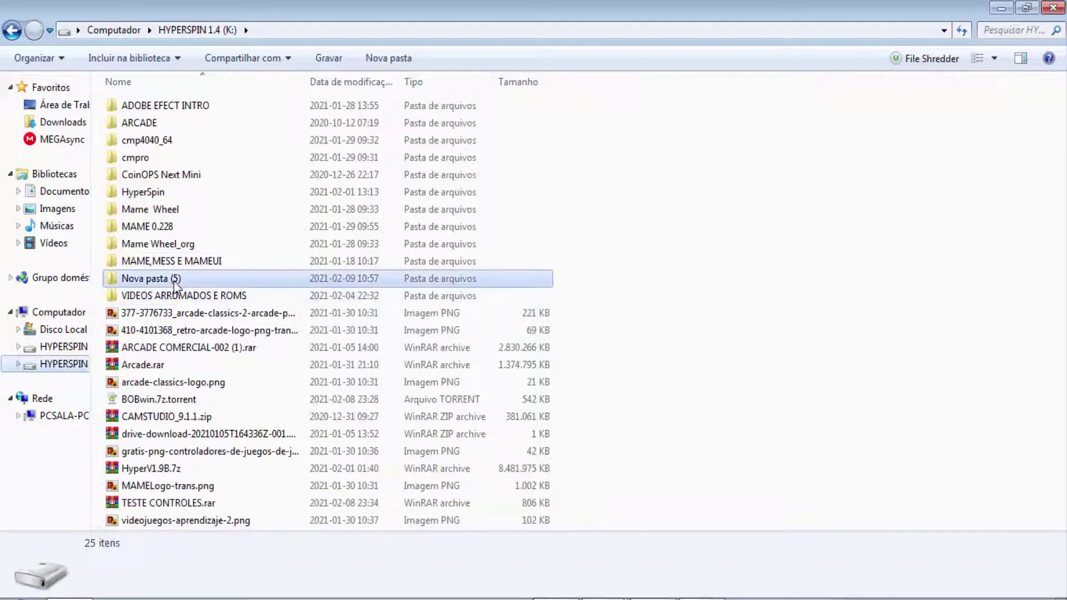
pyautogui.doubleClick(167, 278)
pyautogui.click(228, 123)
pyautogui.click(230, 125)
pyautogui.hotkey('ctrl', 'c')
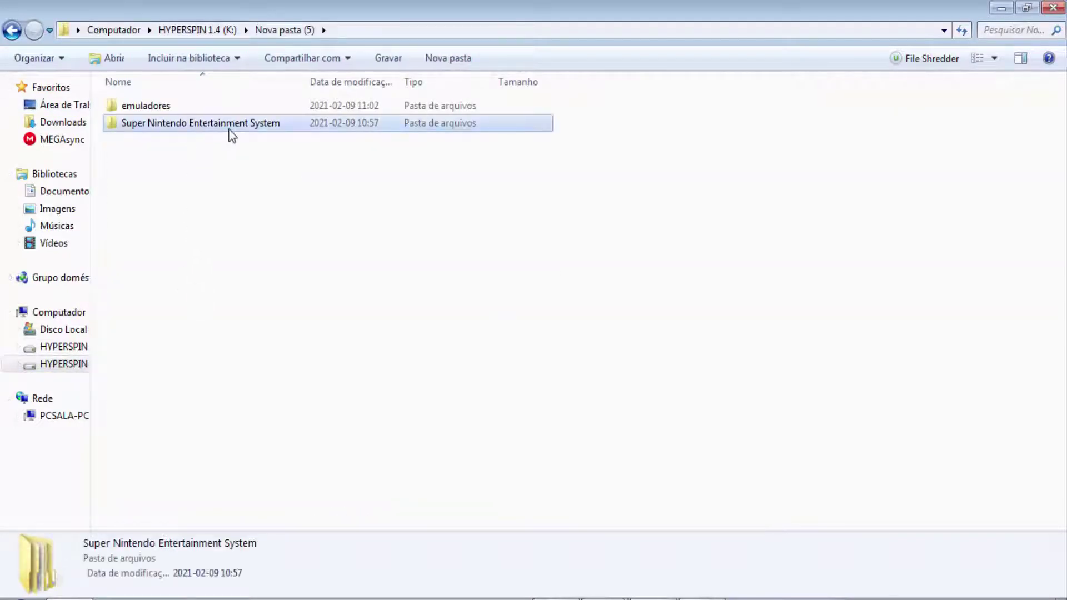
pyautogui.rightClick(230, 124)
pyautogui.click(259, 176)
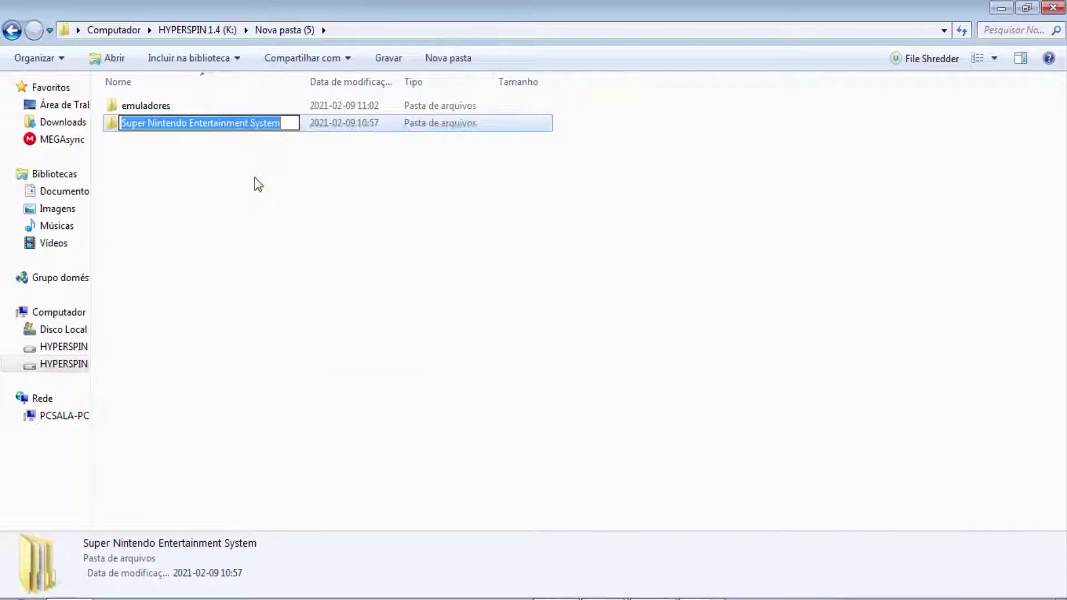
pyautogui.click(112, 217)
# Step: Return to RocketLauncherUI's Add Emulator window and name the emulator Super Nintendo Entertainment System by pasting the copied folder name
pyautogui.click(11, 32)
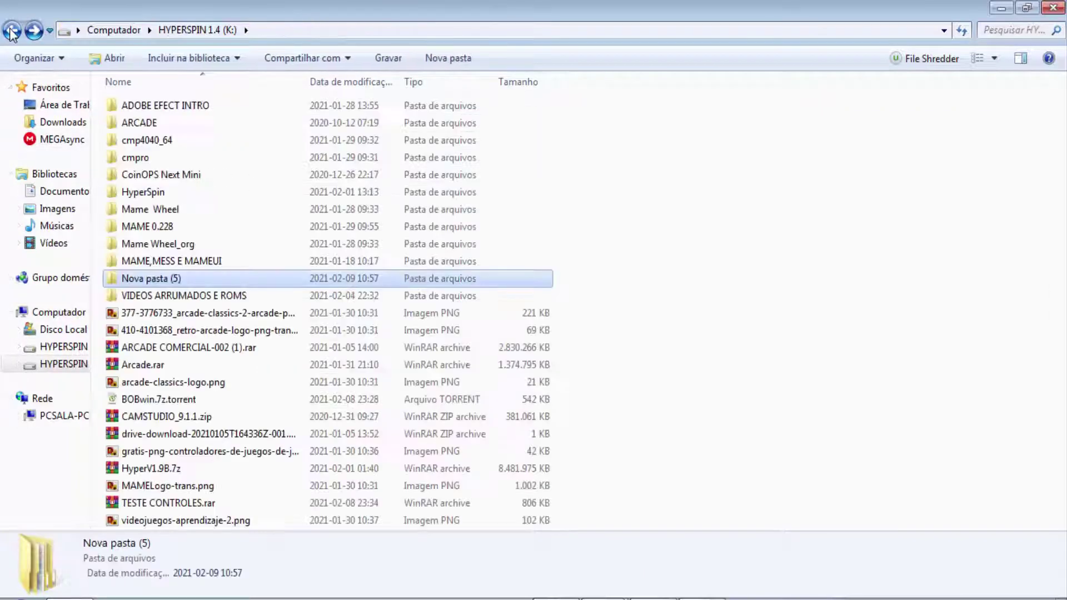
pyautogui.click(12, 33)
pyautogui.click(11, 32)
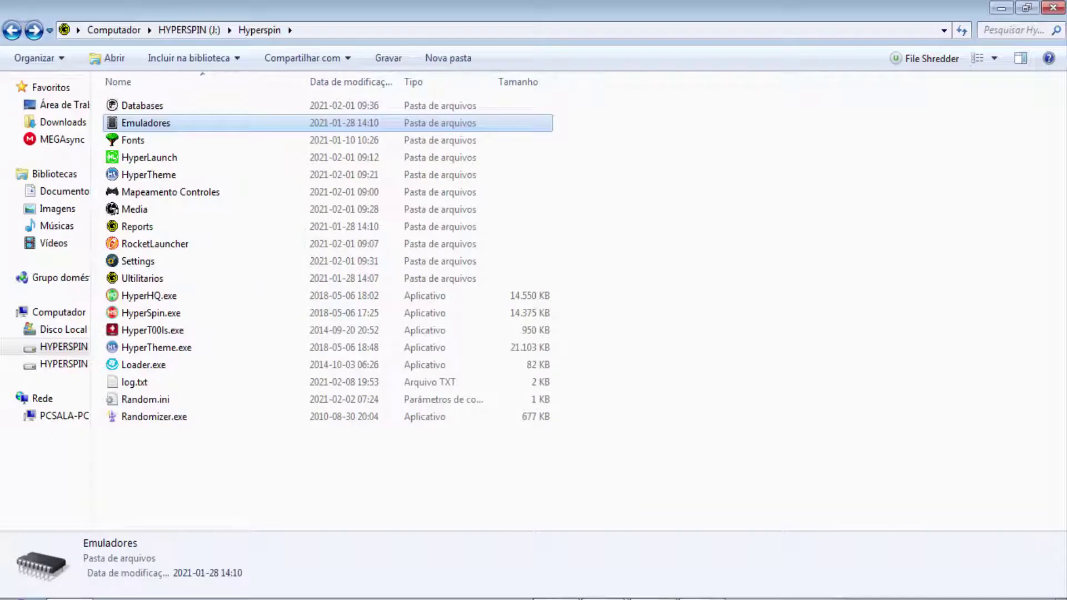
pyautogui.click(595, 592)
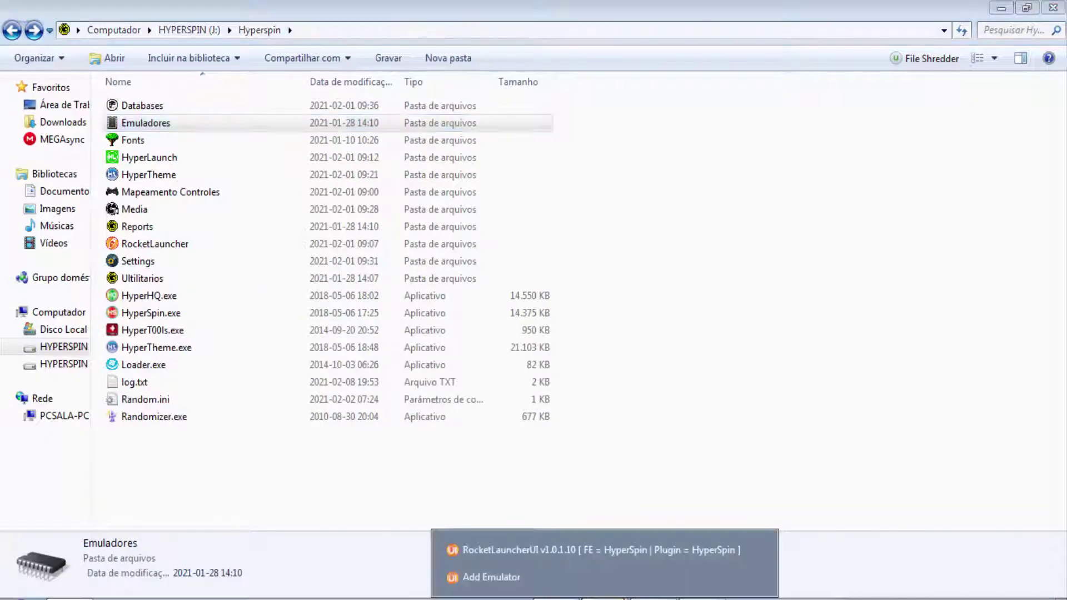
pyautogui.click(595, 577)
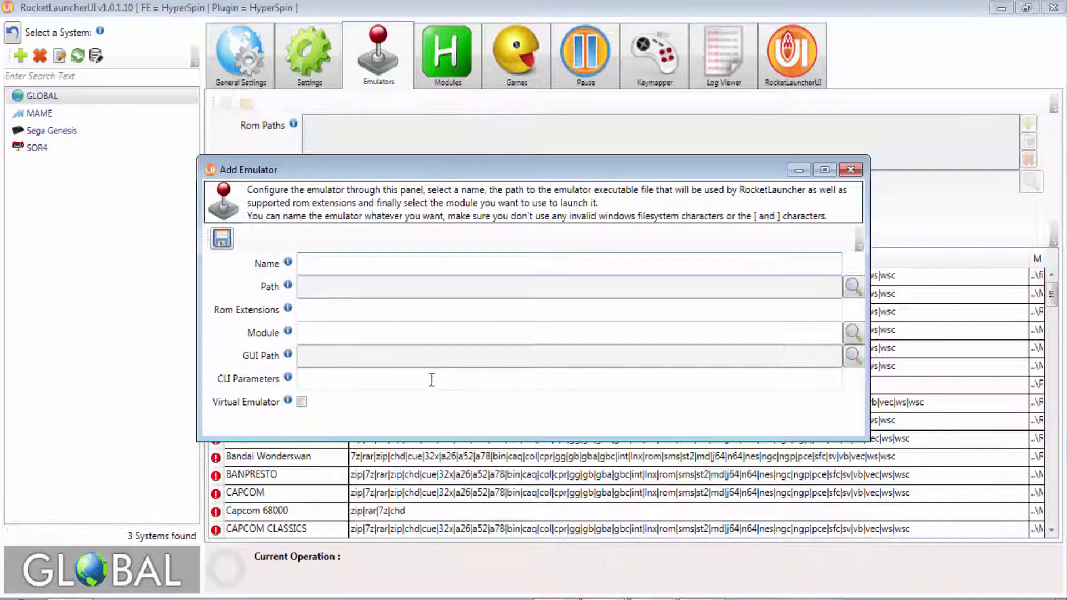
pyautogui.rightClick(305, 265)
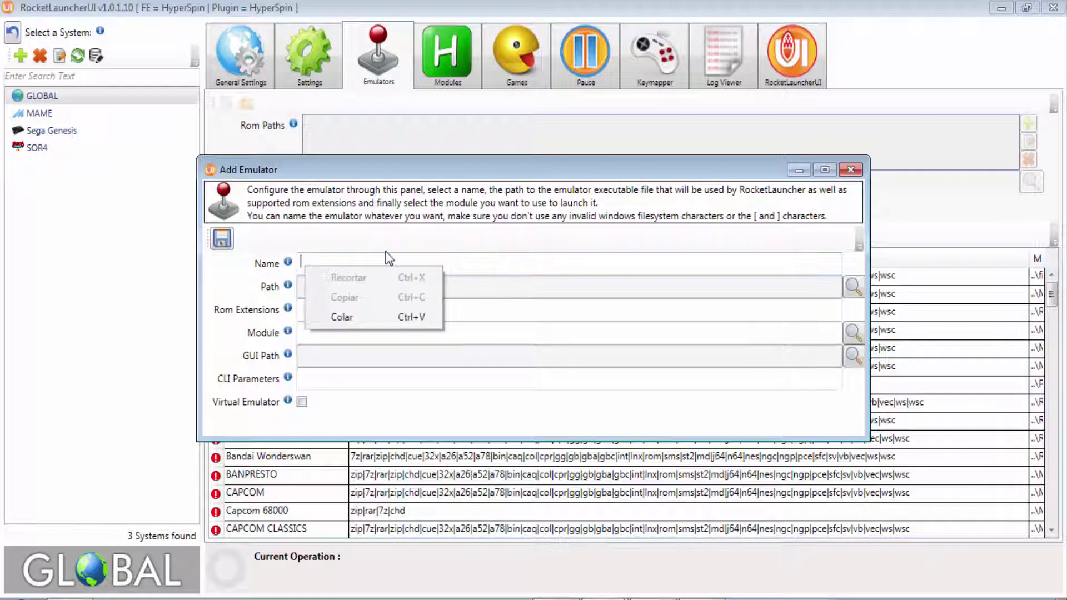
pyautogui.click(356, 318)
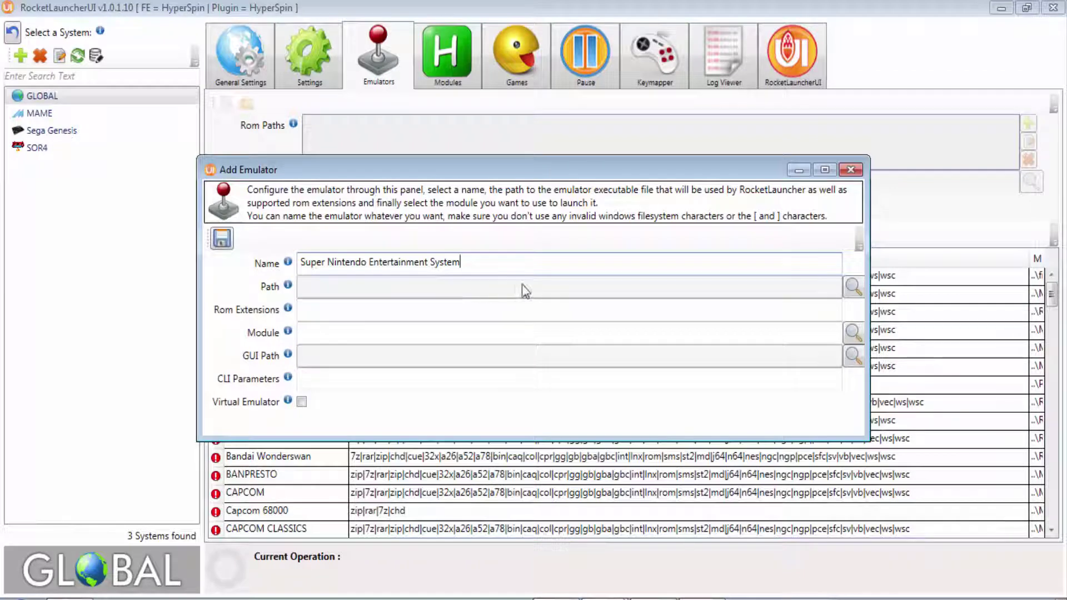
# Step: Set the emulator path to mess.exe in the Hyperspin\Emuladores\mess folder on the HYPERSPIN (J:) drive
pyautogui.click(852, 288)
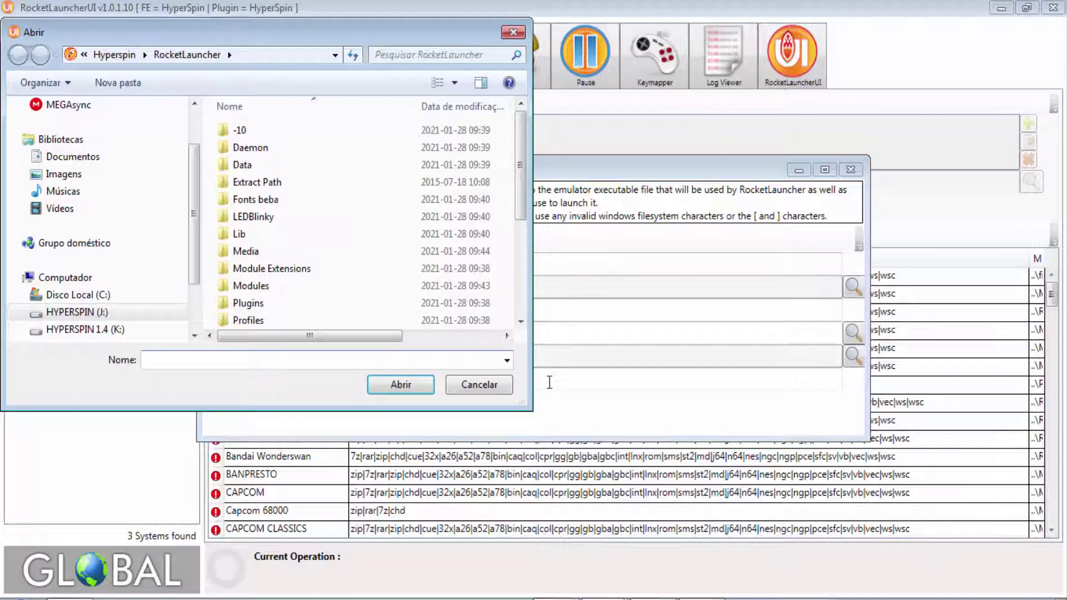
pyautogui.moveTo(527, 405); pyautogui.dragTo(766, 553)
pyautogui.click(205, 56)
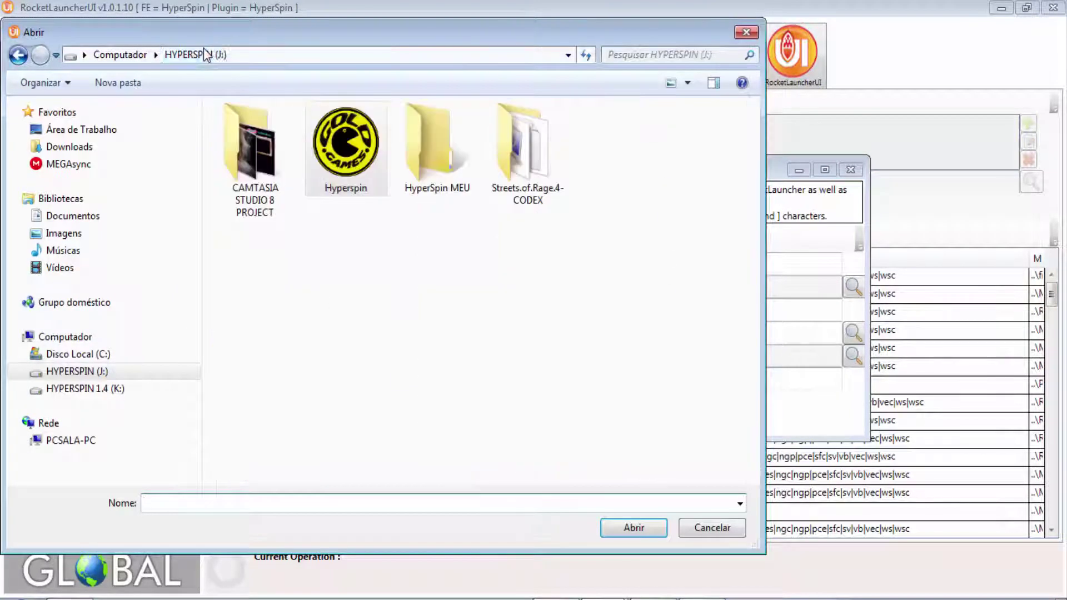
pyautogui.doubleClick(345, 135)
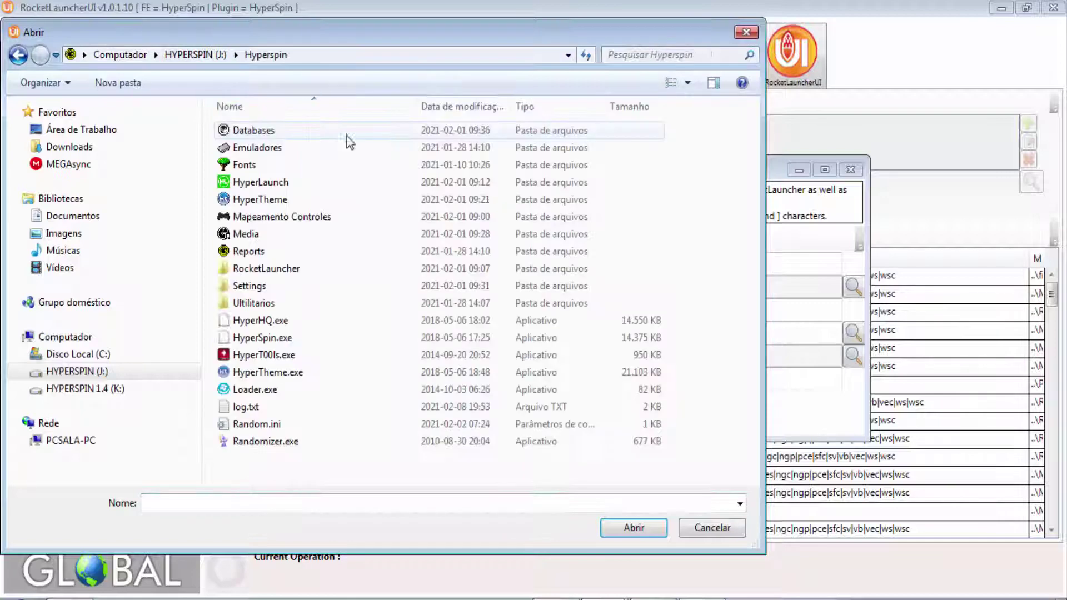
pyautogui.doubleClick(270, 147)
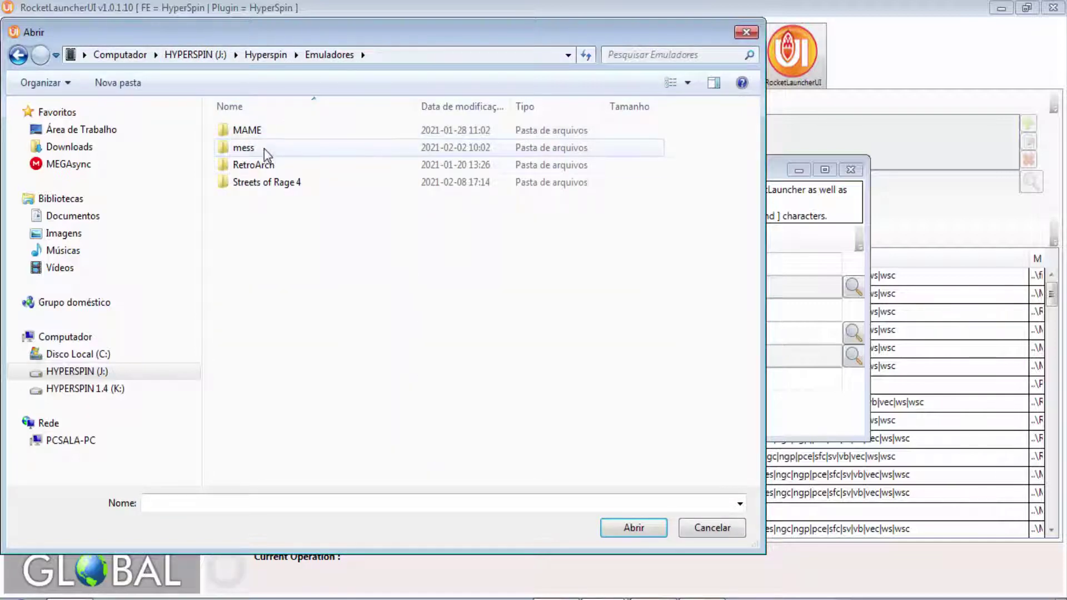
pyautogui.doubleClick(265, 149)
pyautogui.scroll(-3, 330, 332)
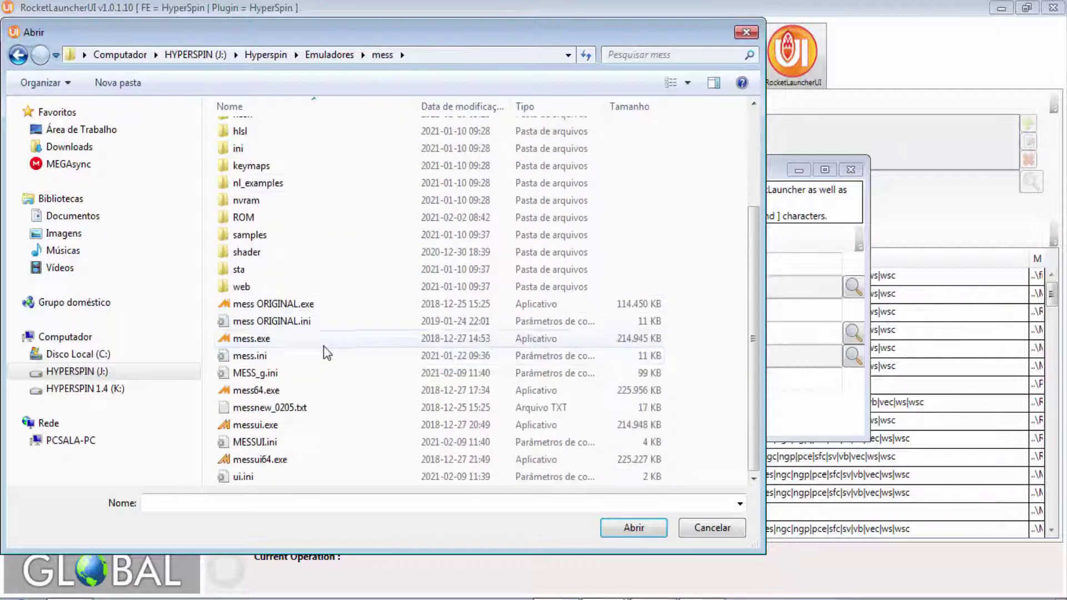
pyautogui.click(283, 345)
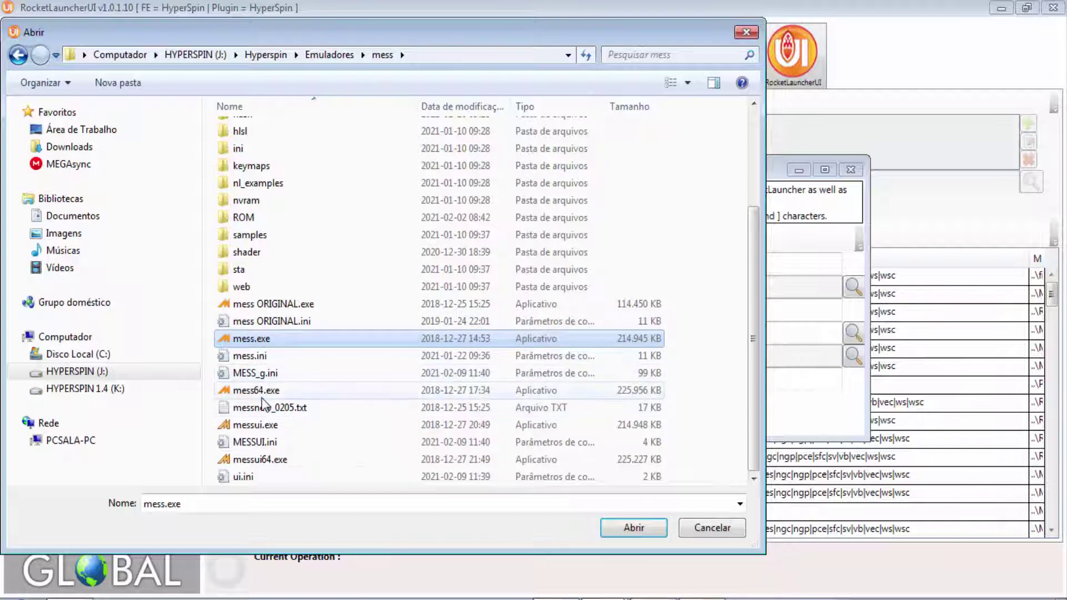
pyautogui.moveTo(266, 396)
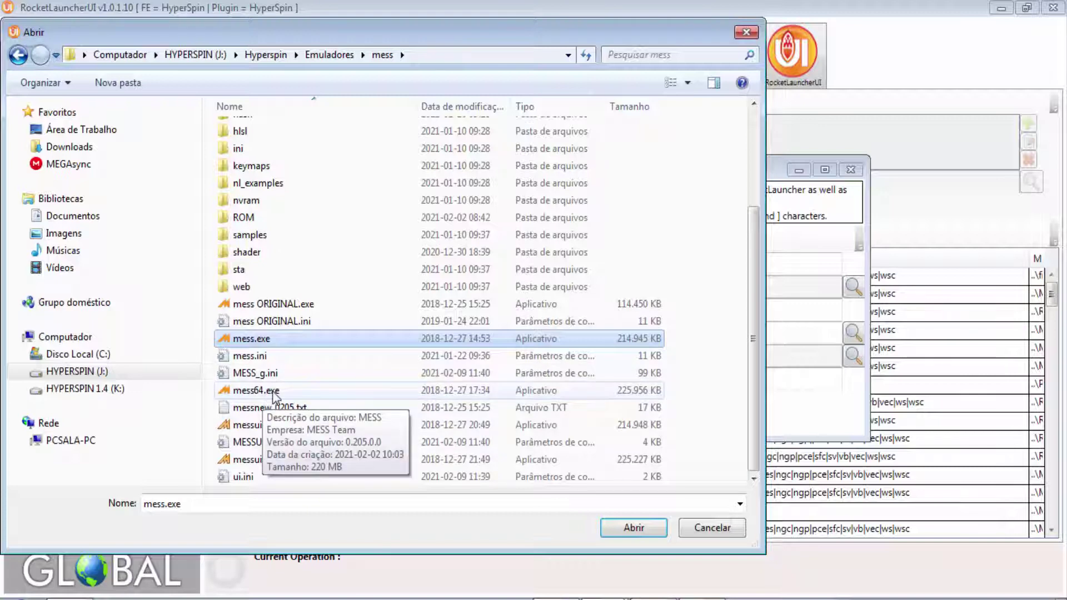
pyautogui.doubleClick(274, 339)
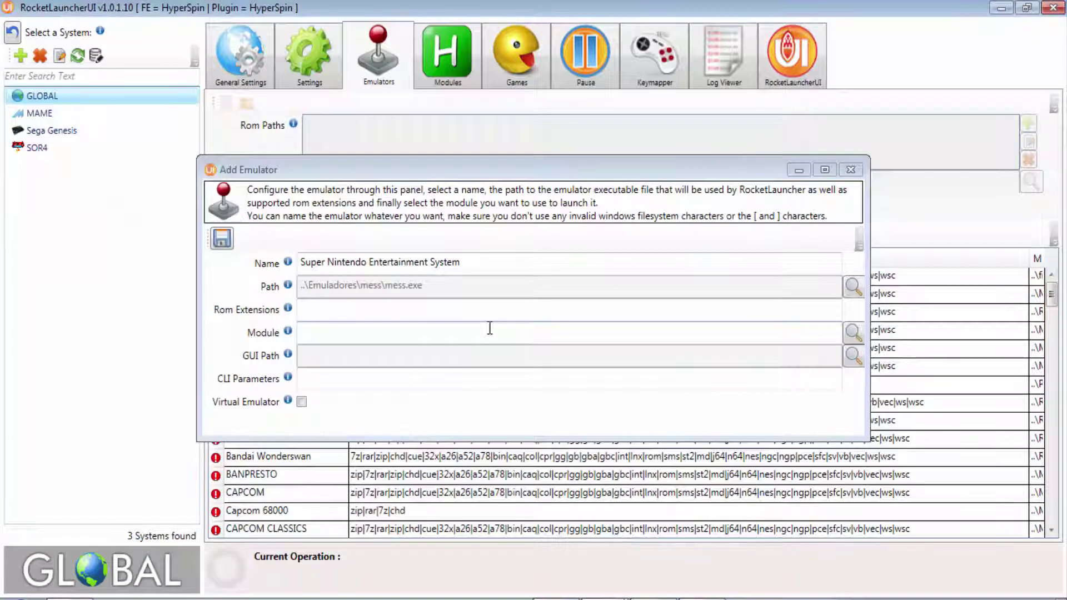
# Step: Mark the new Super Nintendo Entertainment System emulator as a virtual emulator
pyautogui.click(302, 402)
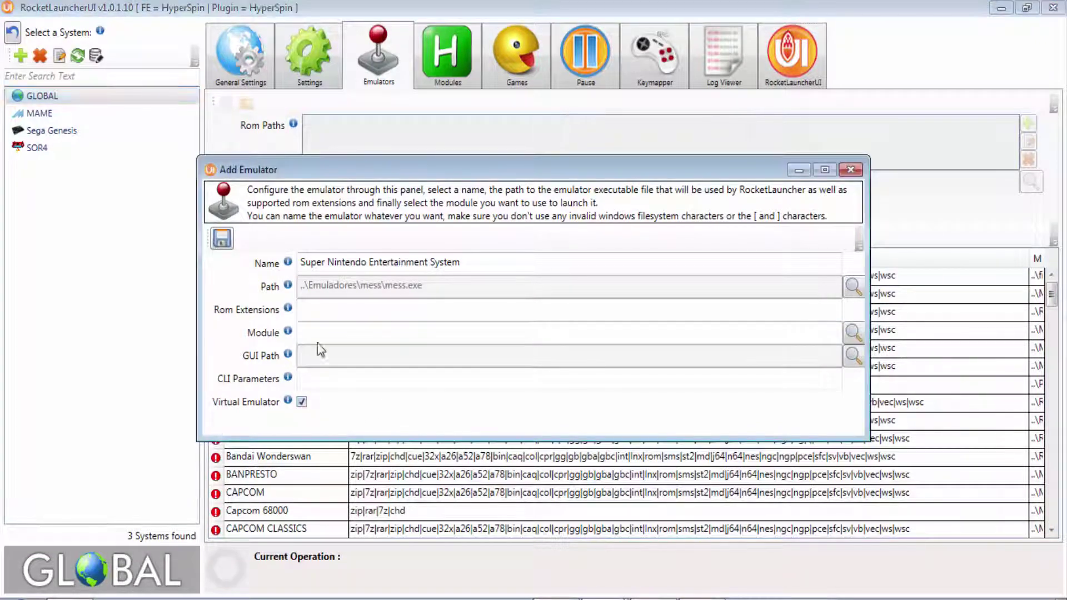
pyautogui.click(320, 309)
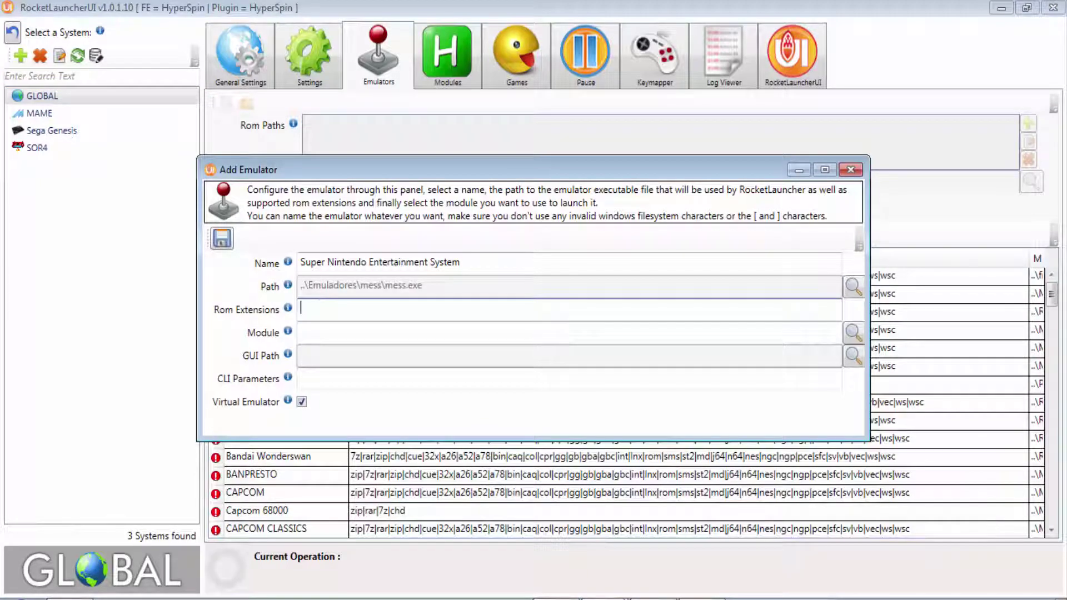
# Step: Switch to Windows Explorer and open Nova pasta (5)\emuladores\Super Nintendo Entertainment System on the HYPERSPIN 1.4 (K:) drive
pyautogui.moveTo(66, 597)
pyautogui.click(67, 572)
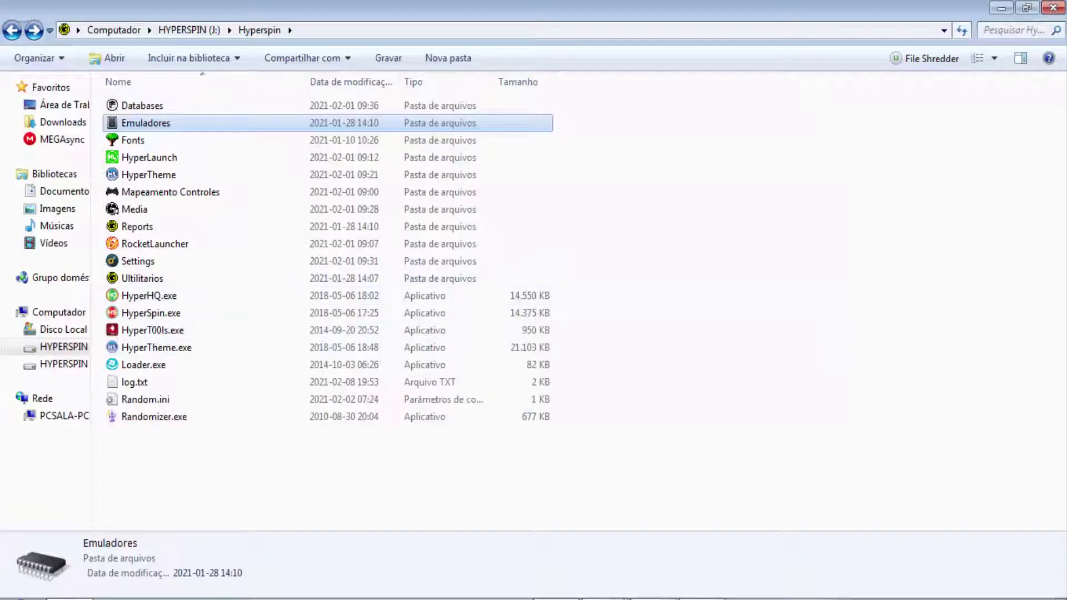
pyautogui.click(1001, 8)
pyautogui.click(14, 597)
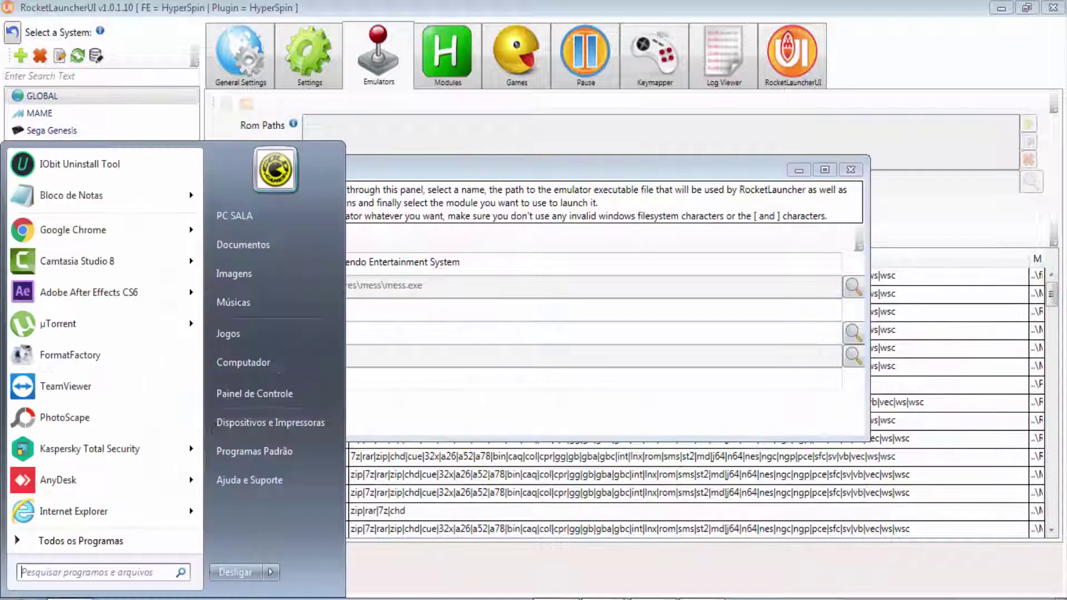
pyautogui.click(251, 358)
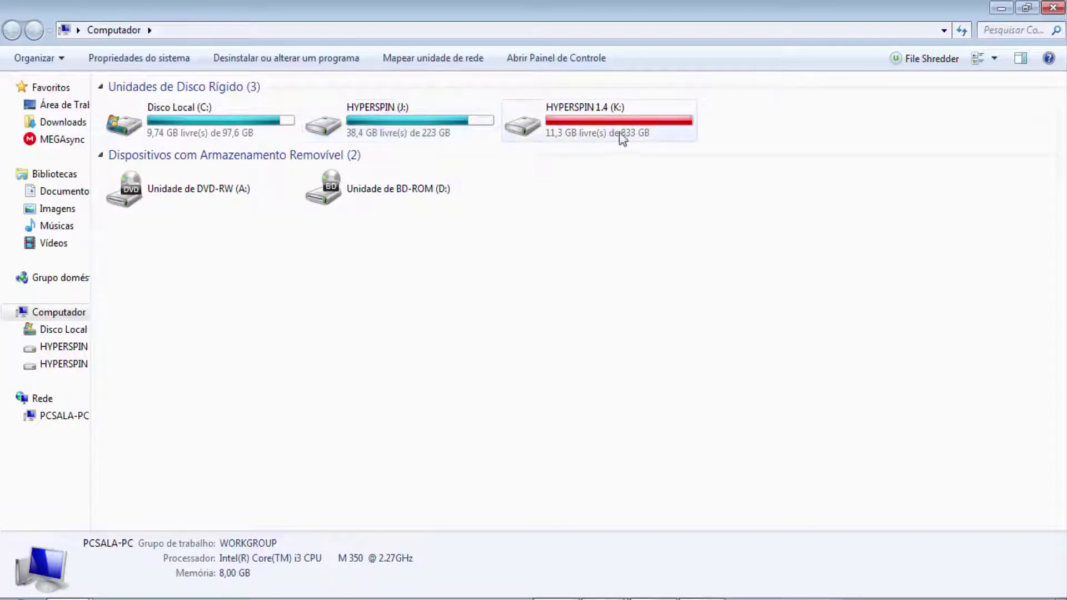
pyautogui.doubleClick(648, 120)
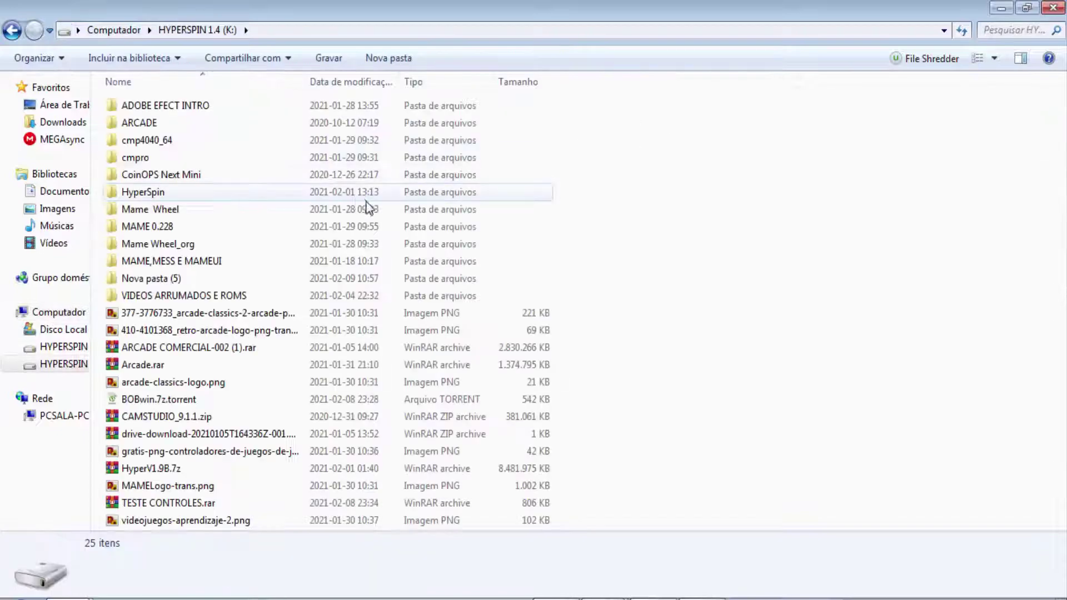
pyautogui.doubleClick(181, 279)
pyautogui.doubleClick(206, 124)
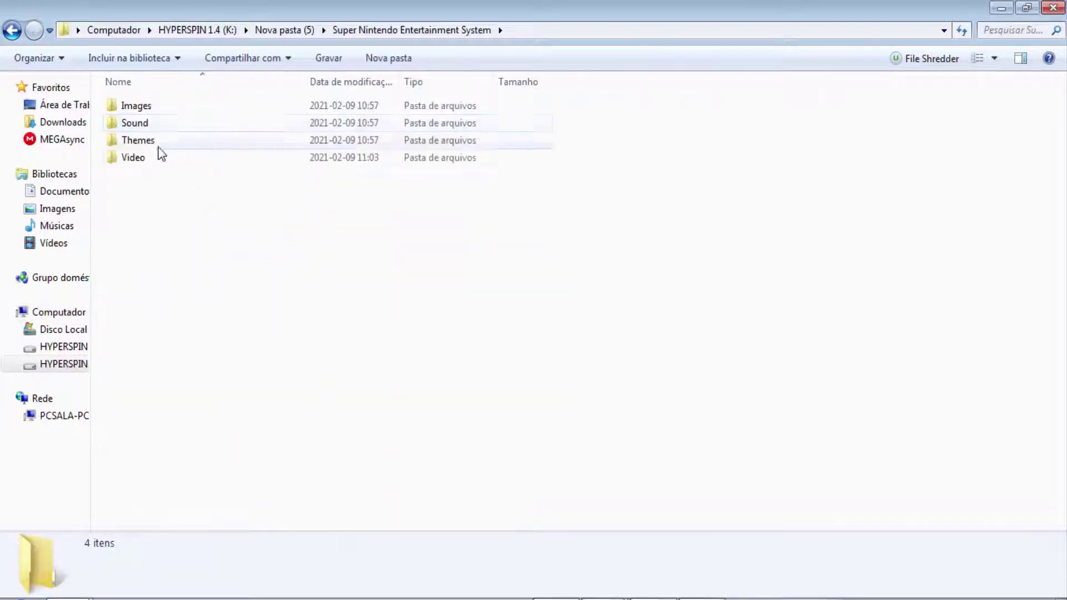
pyautogui.click(12, 29)
pyautogui.doubleClick(134, 106)
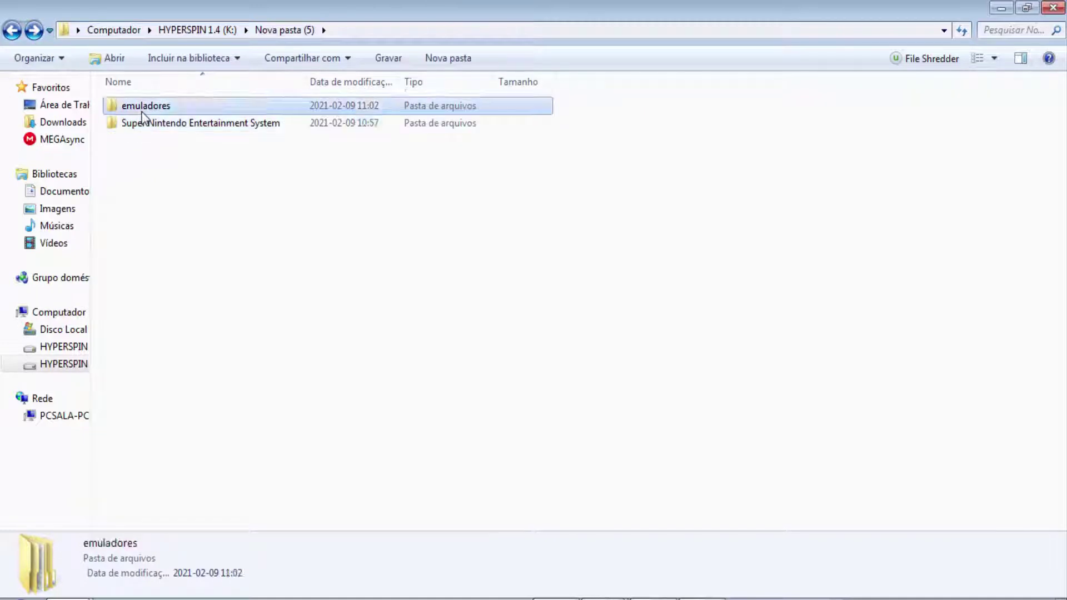
pyautogui.doubleClick(176, 127)
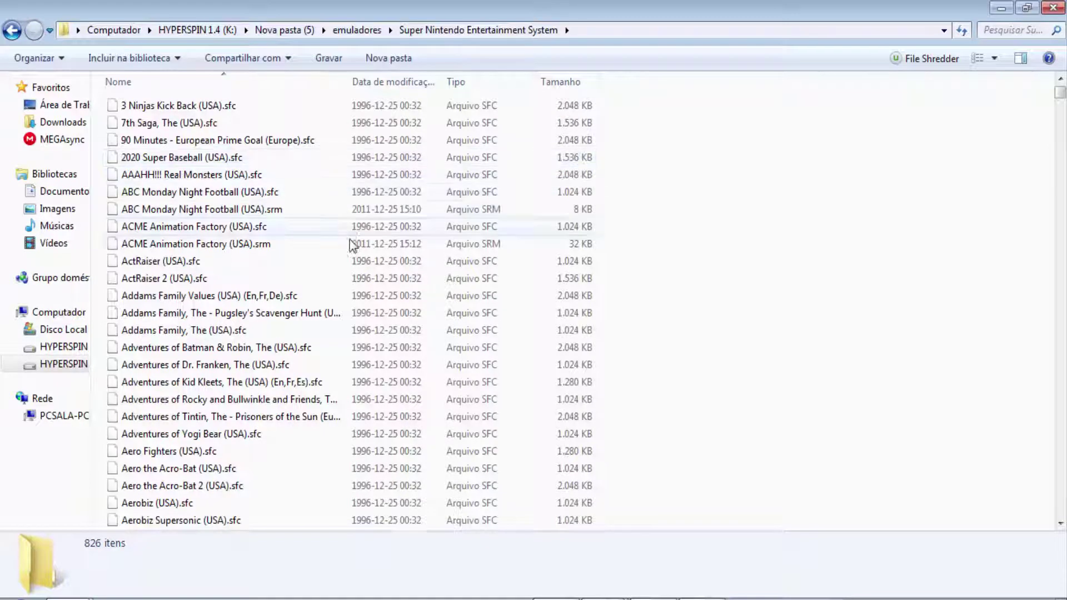
# Step: Widen the file name column, examine which file extensions the Super Nintendo ROMs use, and close the folder window
pyautogui.doubleClick(346, 81)
pyautogui.moveTo(464, 87); pyautogui.dragTo(465, 88)
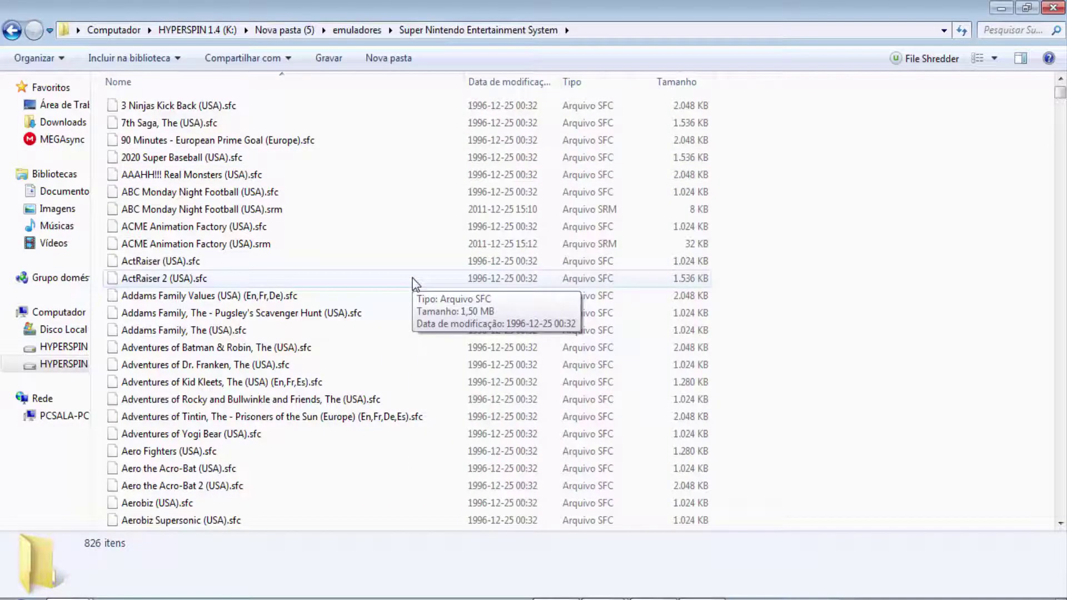
pyautogui.scroll(-3, 322, 279)
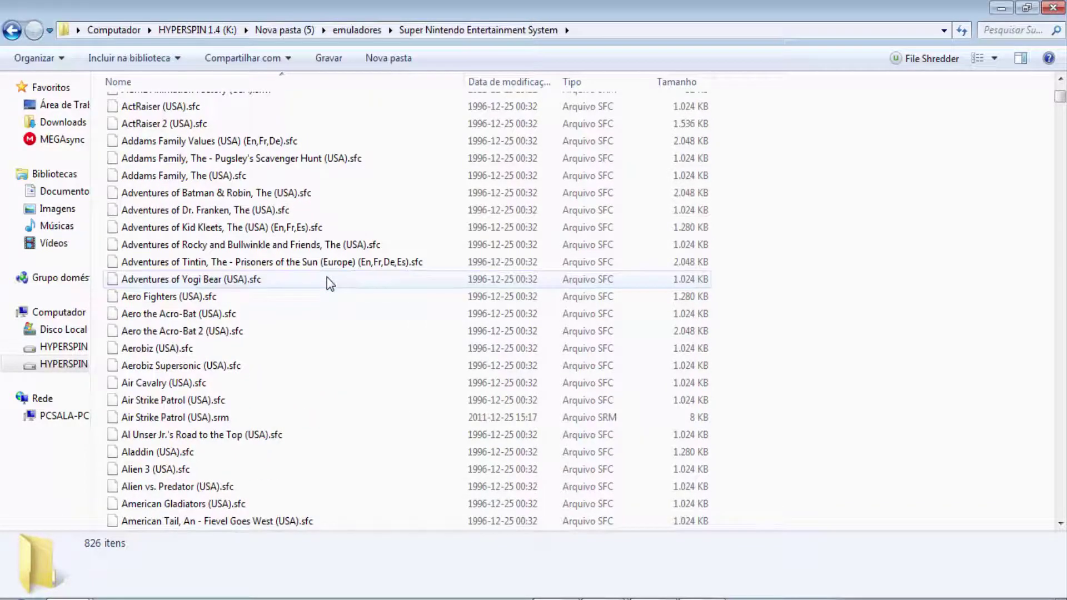
pyautogui.scroll(-9, 331, 283)
pyautogui.scroll(-3, 333, 286)
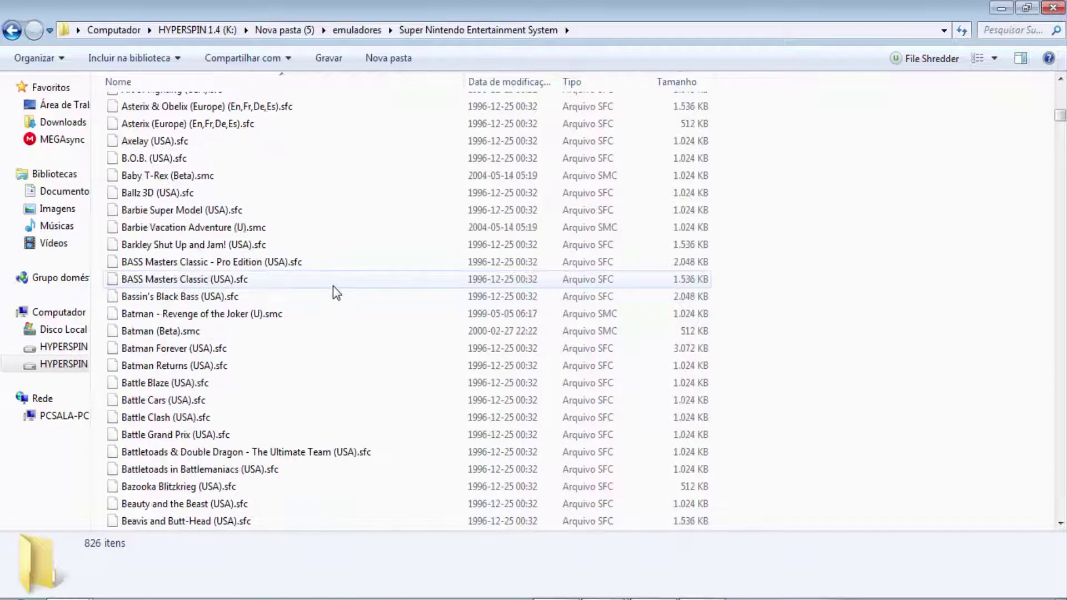
pyautogui.click(277, 316)
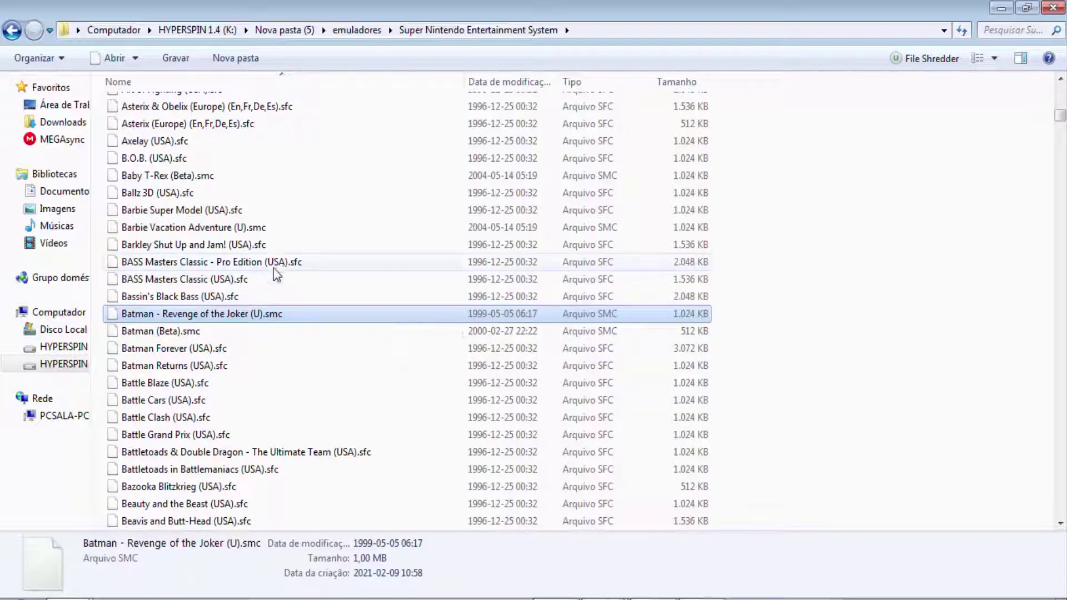
pyautogui.scroll(-3, 289, 278)
pyautogui.scroll(-9, 314, 265)
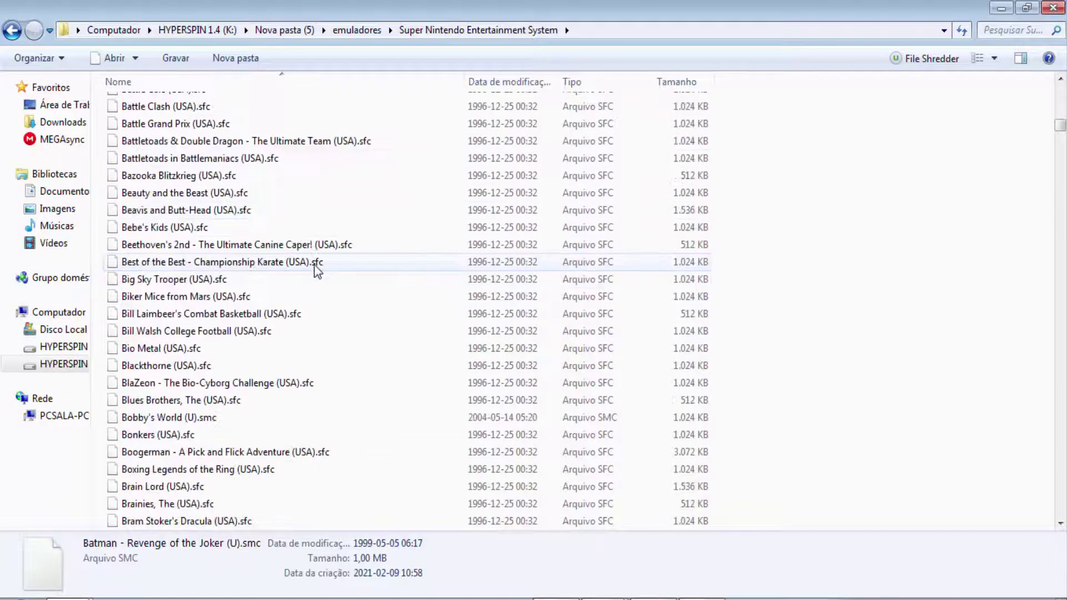
pyautogui.scroll(-13, 318, 260)
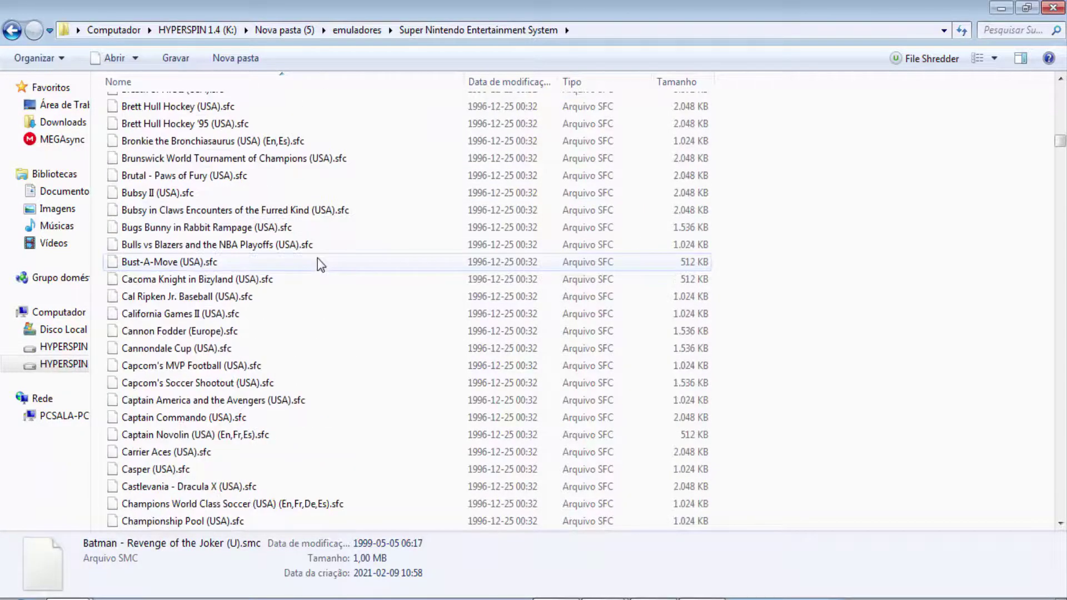
pyautogui.scroll(-15, 318, 258)
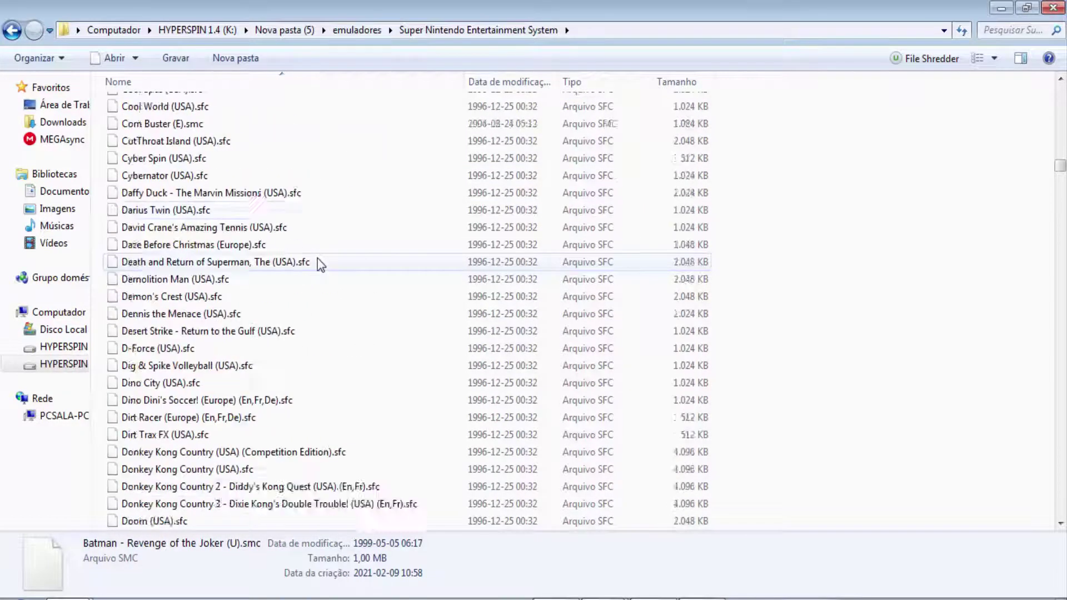
pyautogui.scroll(-10, 318, 258)
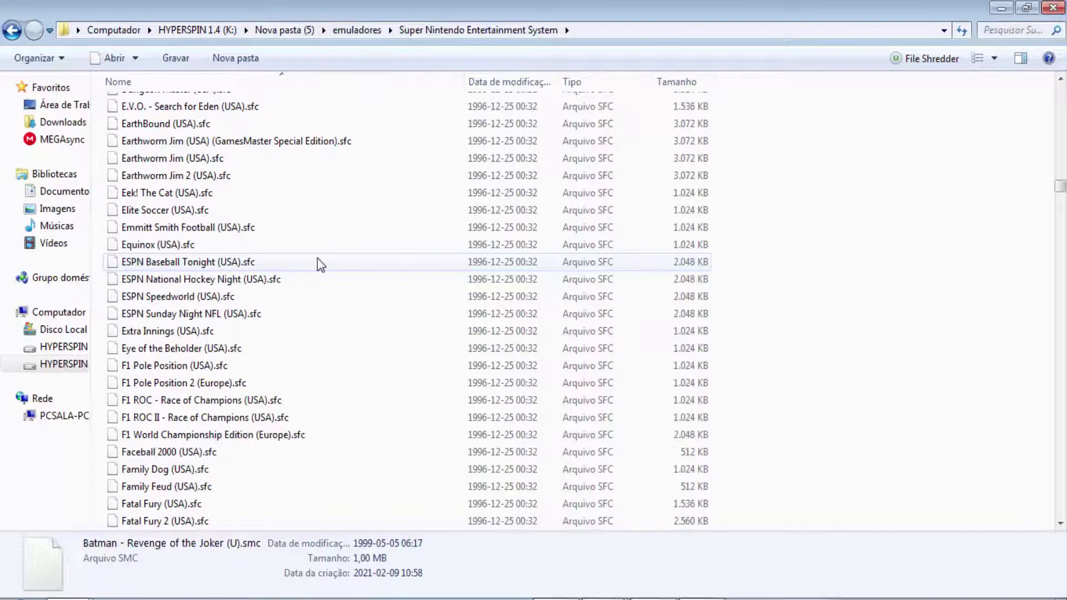
pyautogui.scroll(-8, 319, 261)
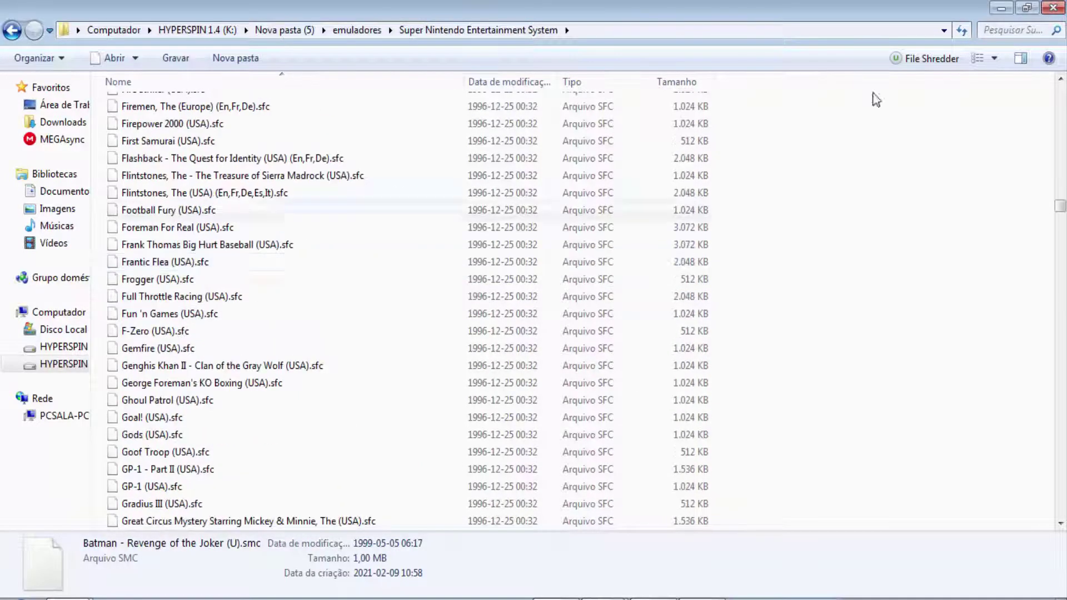
pyautogui.click(1054, 8)
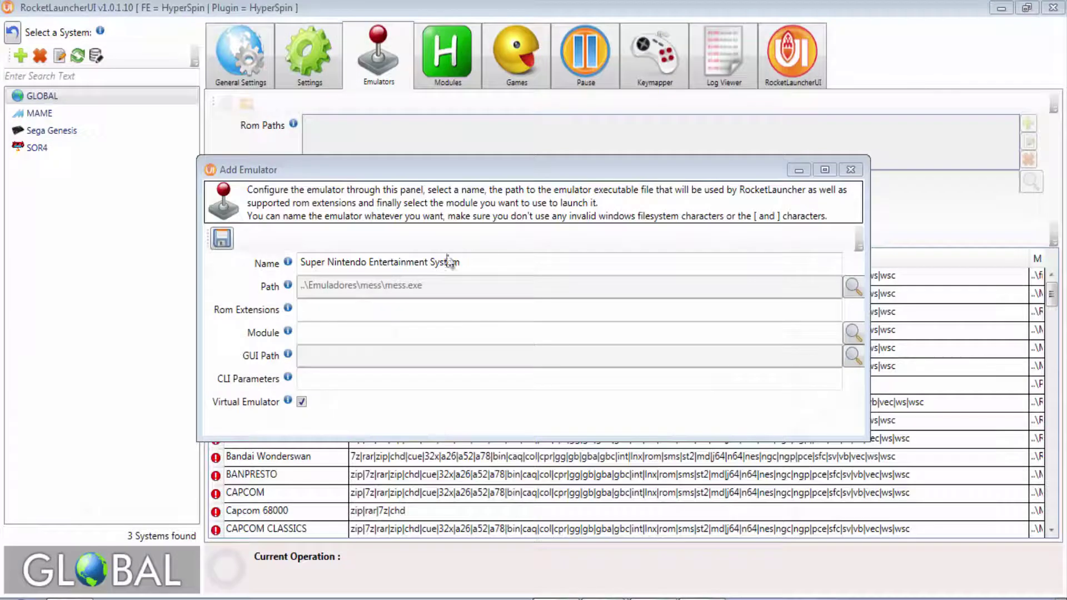
# Step: Set the new emulator's ROM extensions to smc|sfc|zip|rar|7z in RocketLauncherUI
pyautogui.click(381, 313)
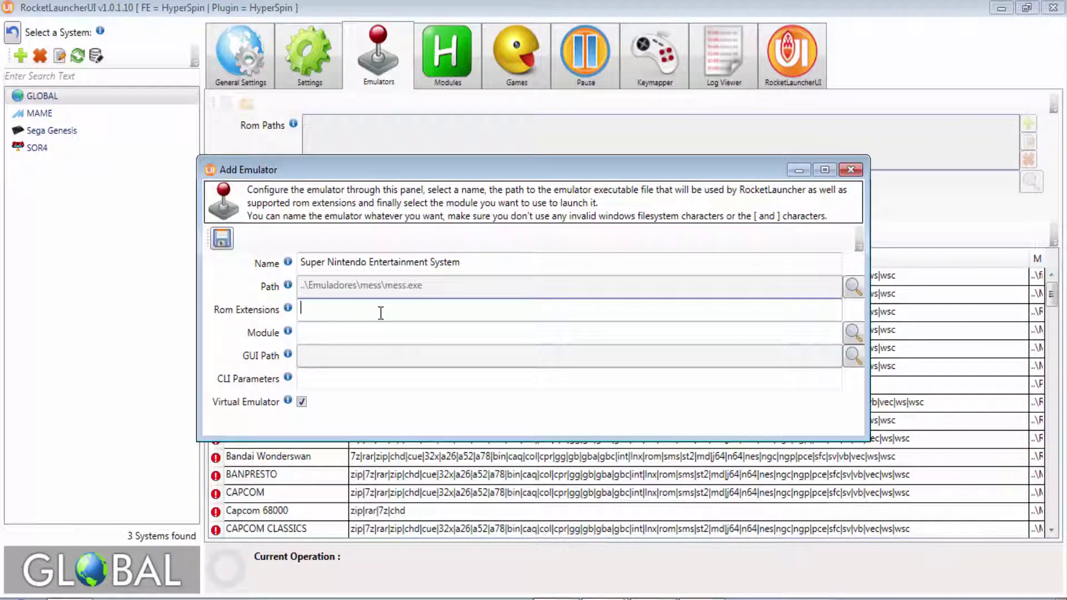
pyautogui.write('smc|sfc|zi')
pyautogui.write('p|rar|7z')
# Step: Search the installed modules for mess and assign MESS.ahk as the emulator's module
pyautogui.click(611, 334)
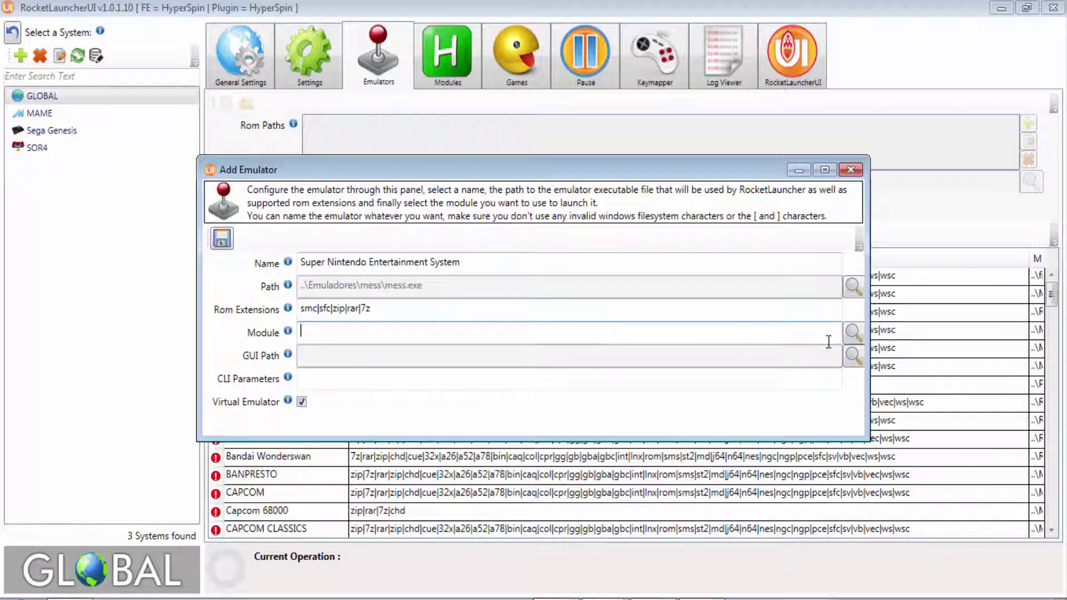
pyautogui.click(853, 332)
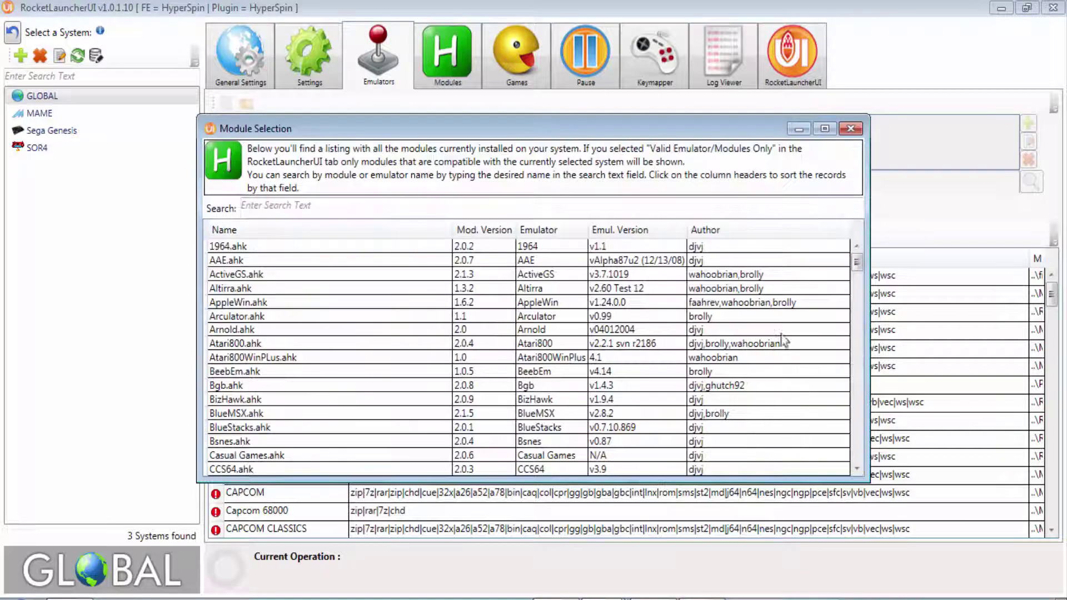
pyautogui.click(290, 208)
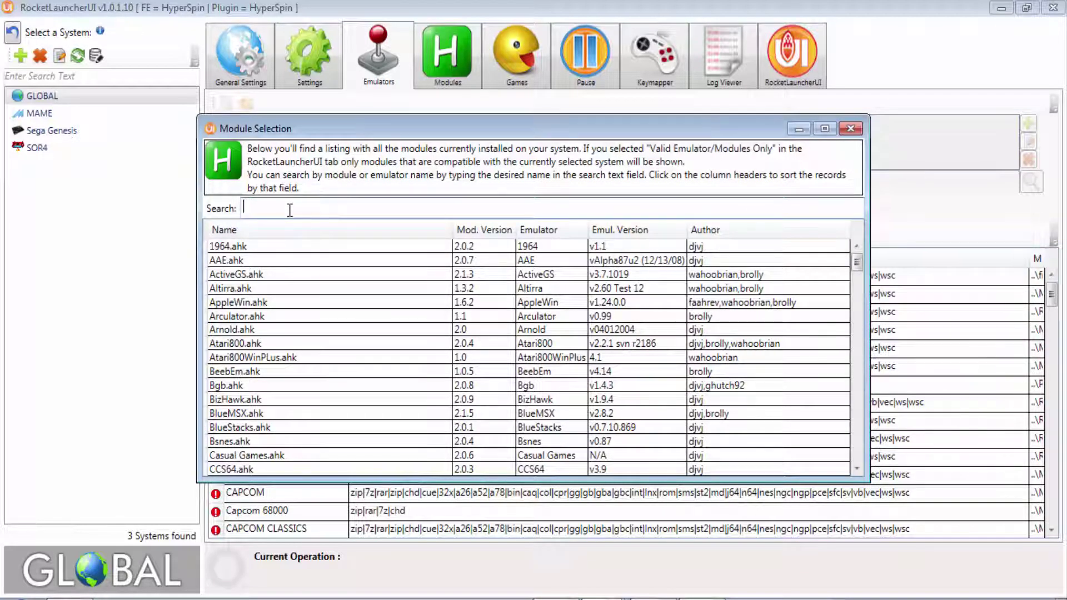
pyautogui.write('mess')
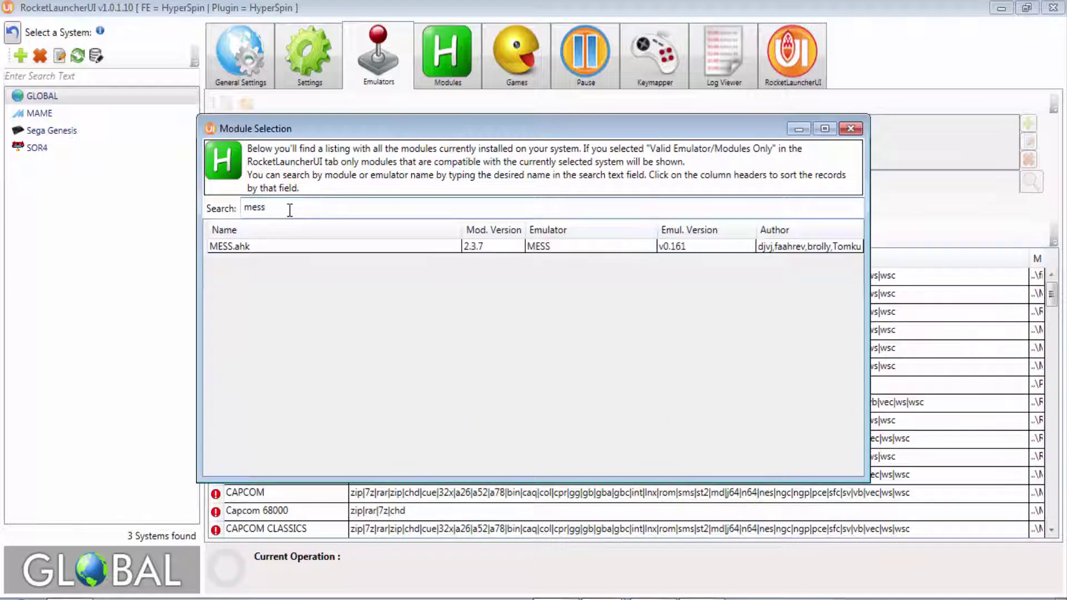
pyautogui.doubleClick(293, 247)
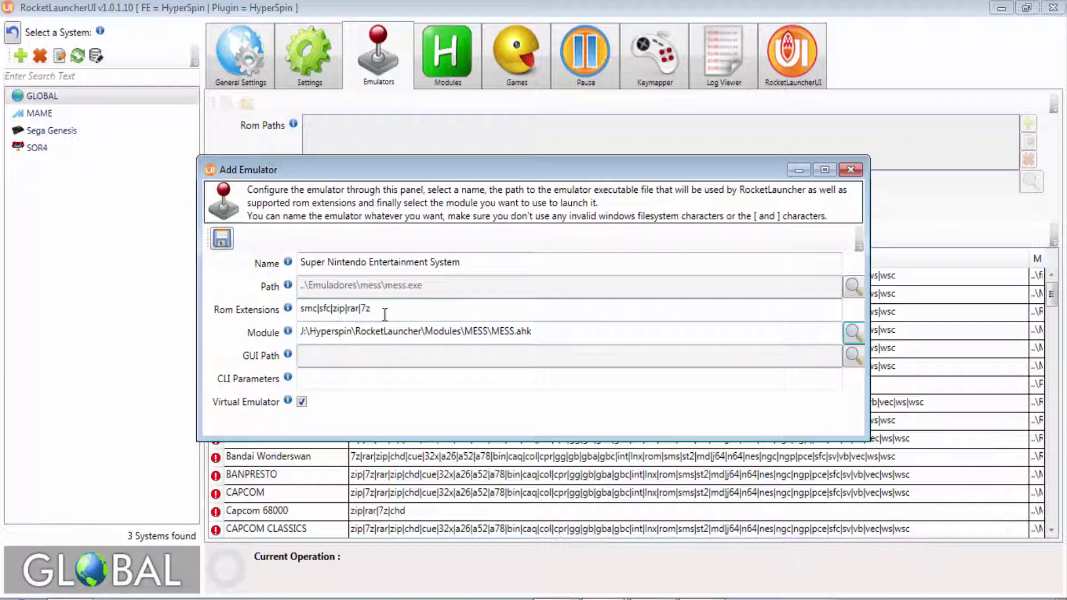
# Step: Save the new emulator and select its Super Nintendo Entertainment System entry at the end of the global emulator list
pyautogui.click(223, 240)
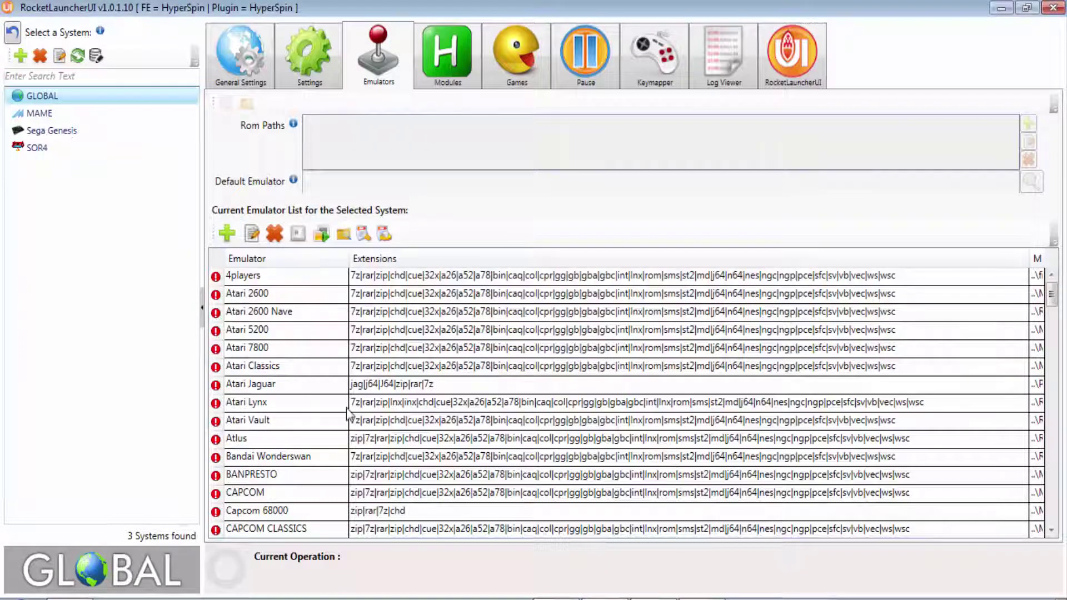
pyautogui.scroll(-13, 341, 418)
pyautogui.scroll(-16, 341, 419)
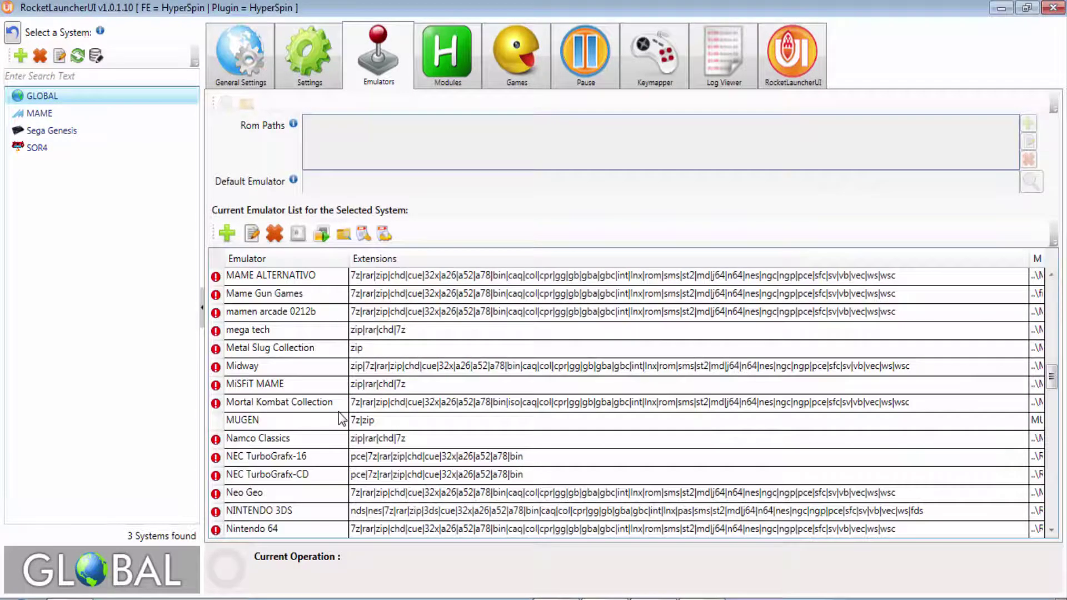
pyautogui.scroll(-12, 340, 418)
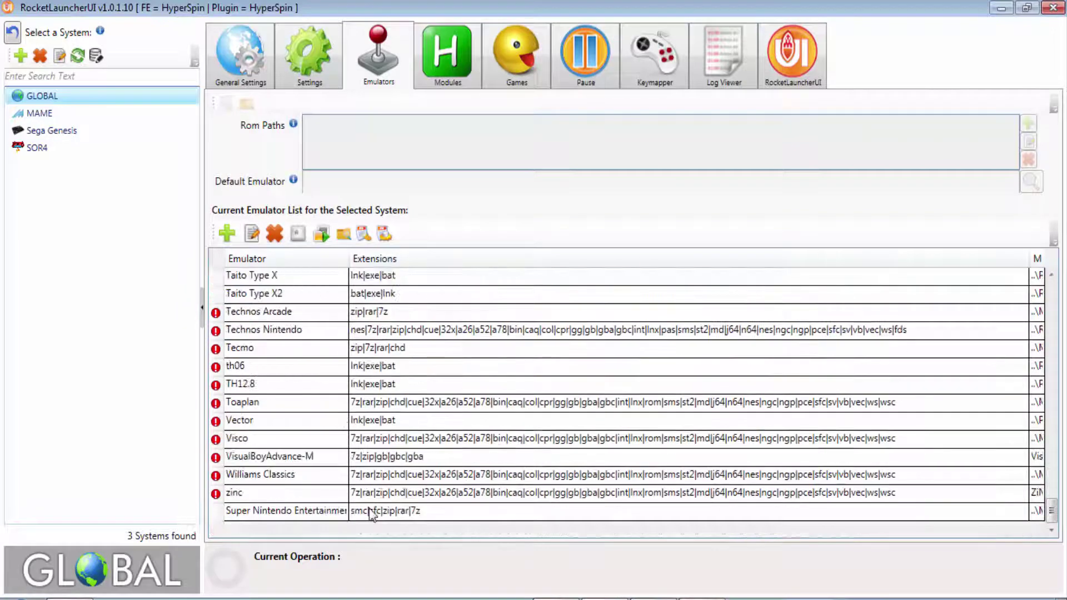
pyautogui.click(411, 512)
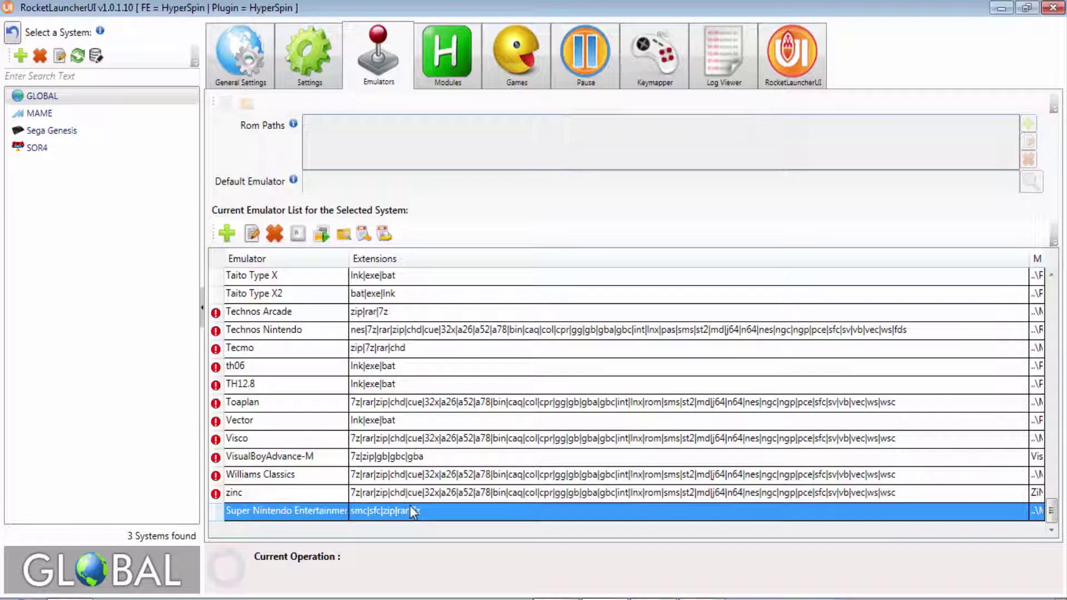
# Step: Start creating a new system, paste Super Nintendo Entertainment System as its name, and continue to the emulator selection
pyautogui.click(21, 55)
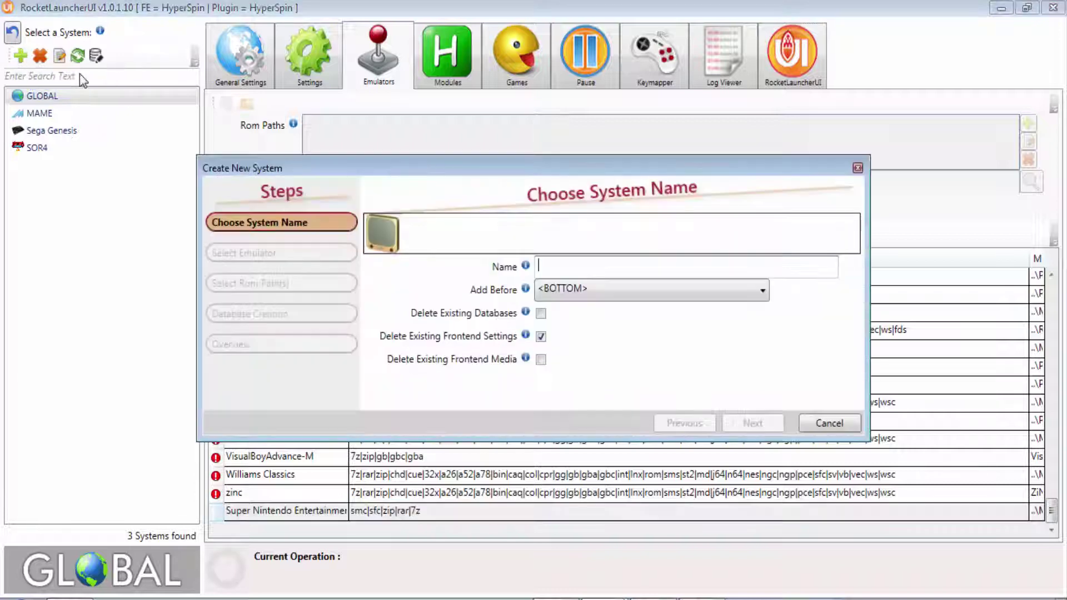
pyautogui.rightClick(584, 264)
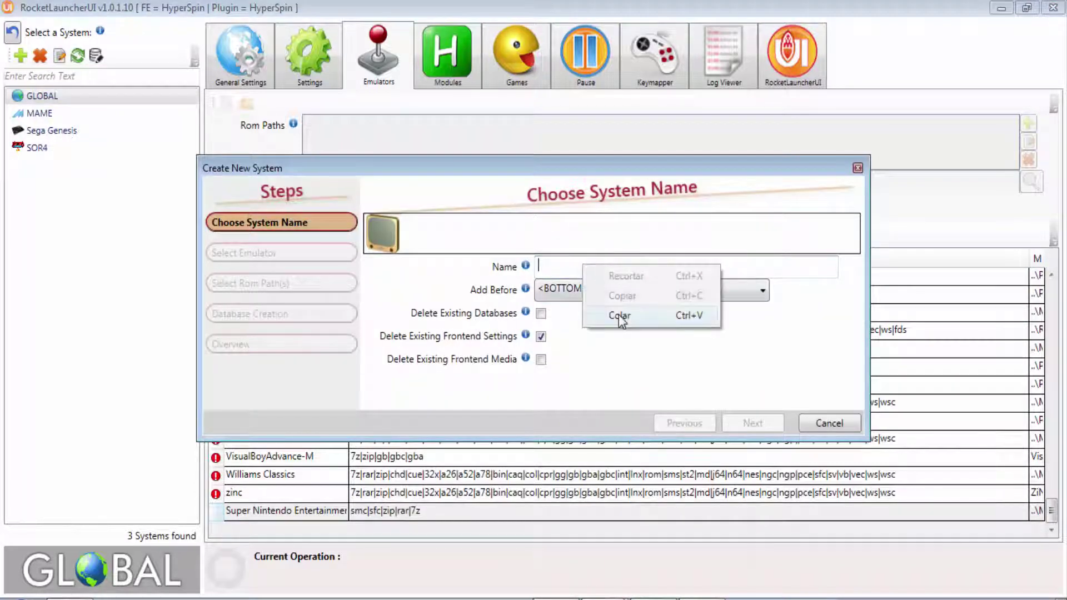
pyautogui.click(619, 314)
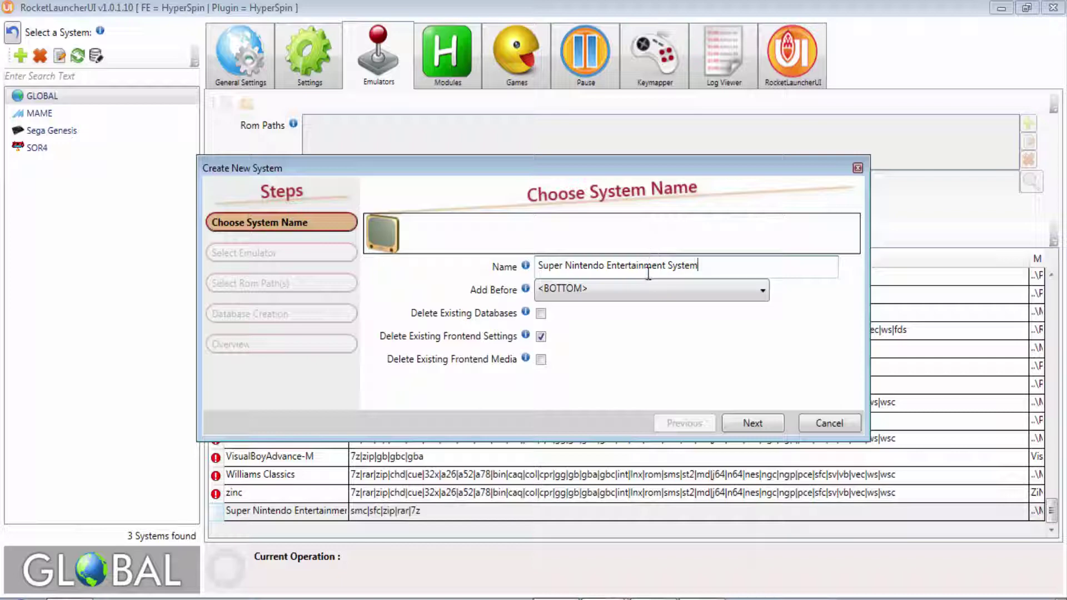
pyautogui.click(761, 425)
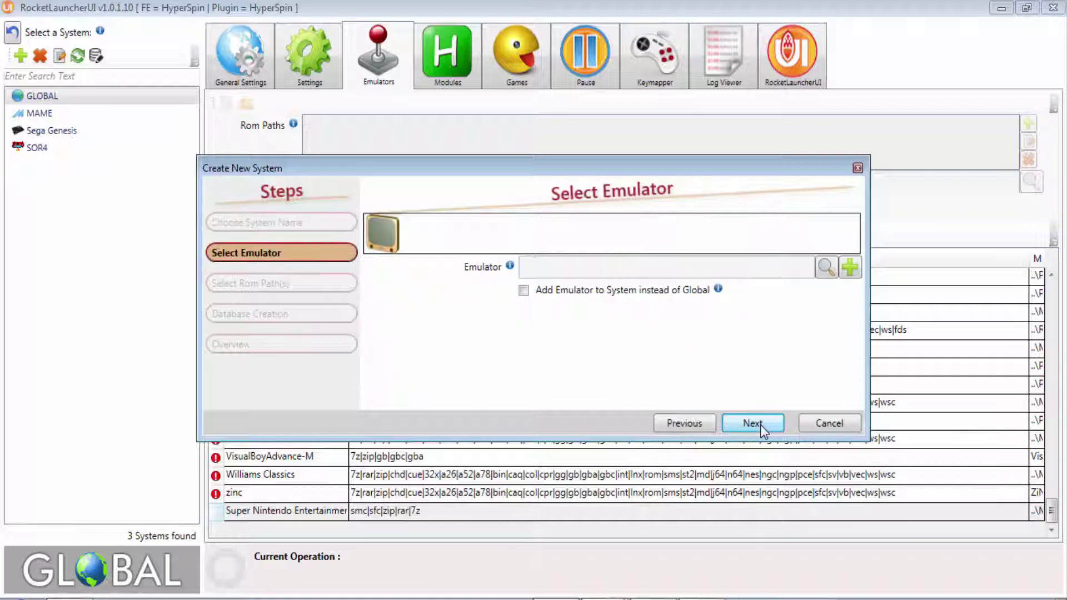
# Step: Select the global Super Nintendo Entertainment System emulator for the new system and continue to the ROM path selection
pyautogui.click(825, 268)
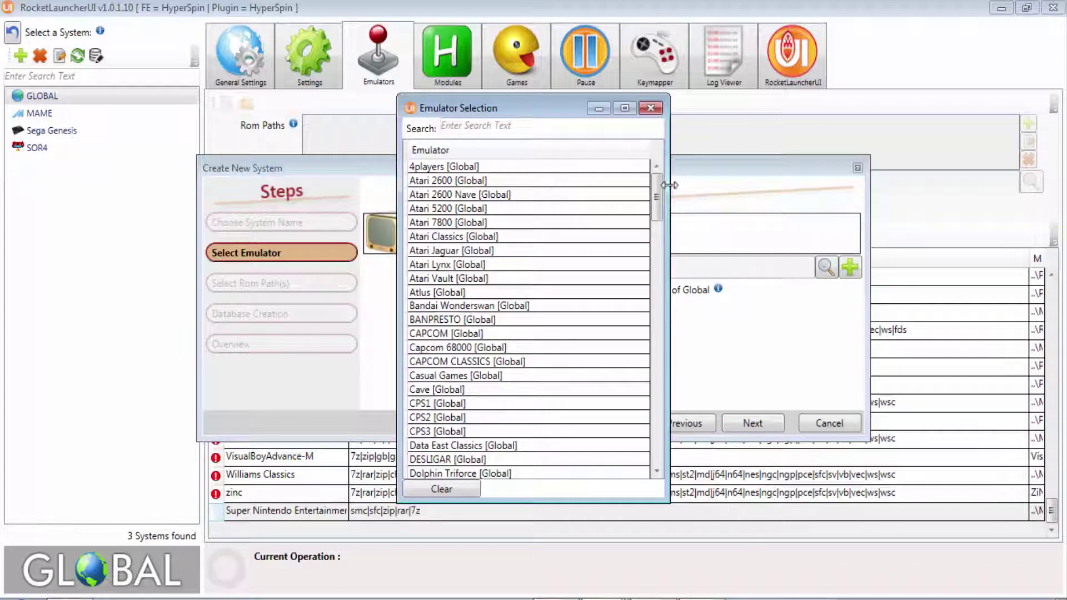
pyautogui.moveTo(659, 205); pyautogui.dragTo(656, 418)
pyautogui.click(542, 391)
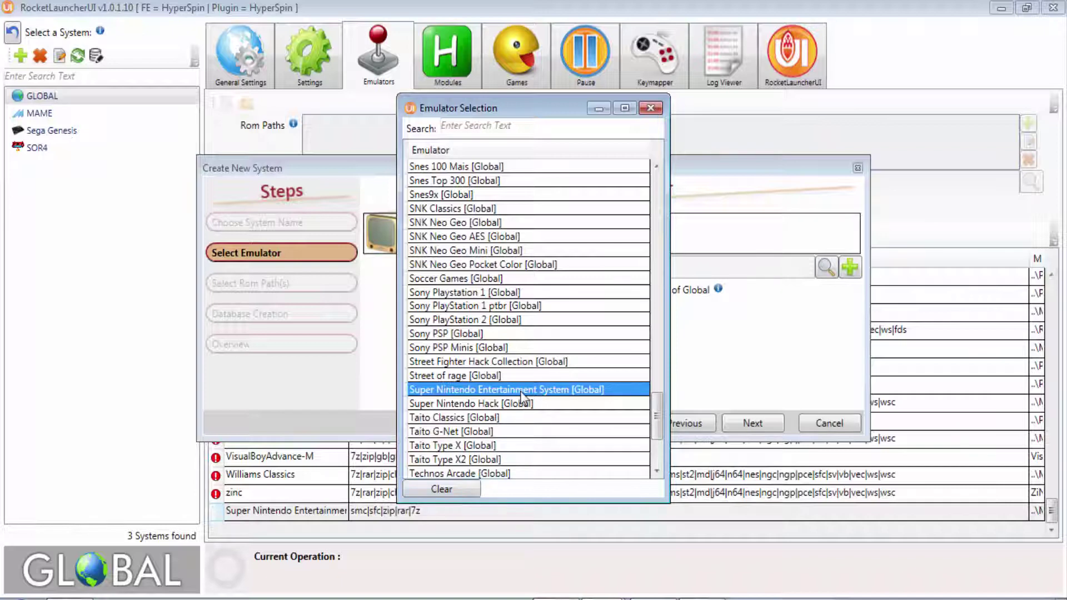
pyautogui.doubleClick(521, 392)
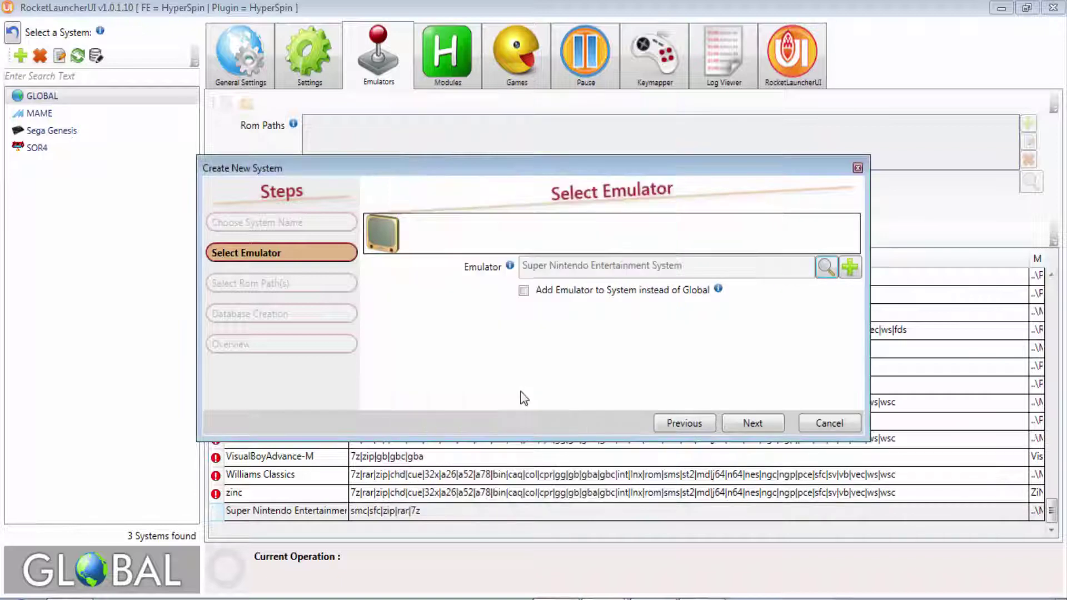
pyautogui.click(523, 292)
pyautogui.click(759, 429)
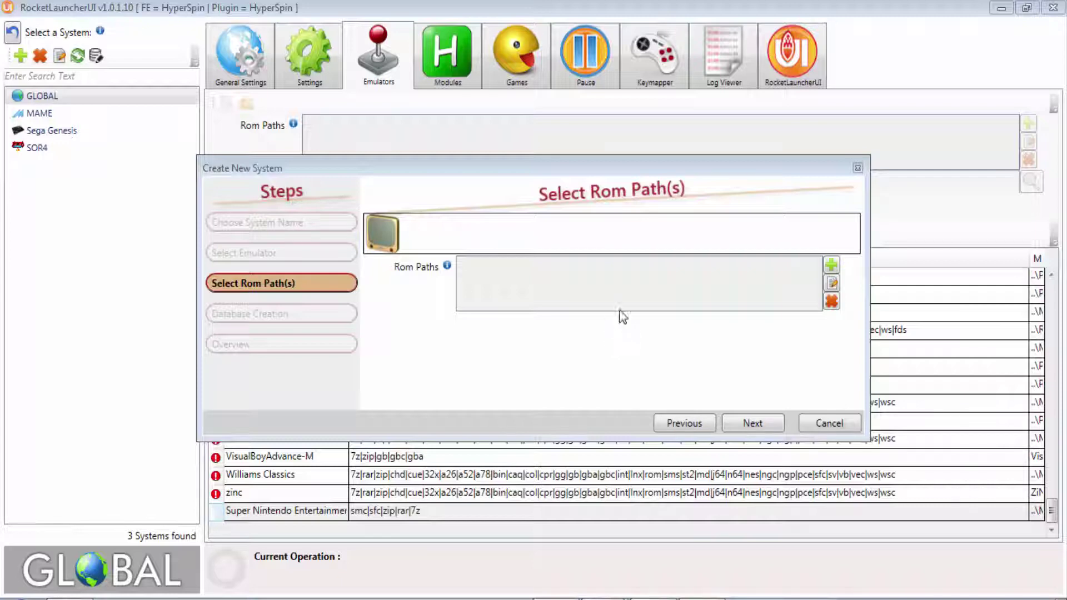
# Step: Add the Super Nintendo Entertainment System folder under Hyperspin\Emuladores on drive J: as the ROM path and continue to database creation
pyautogui.click(832, 265)
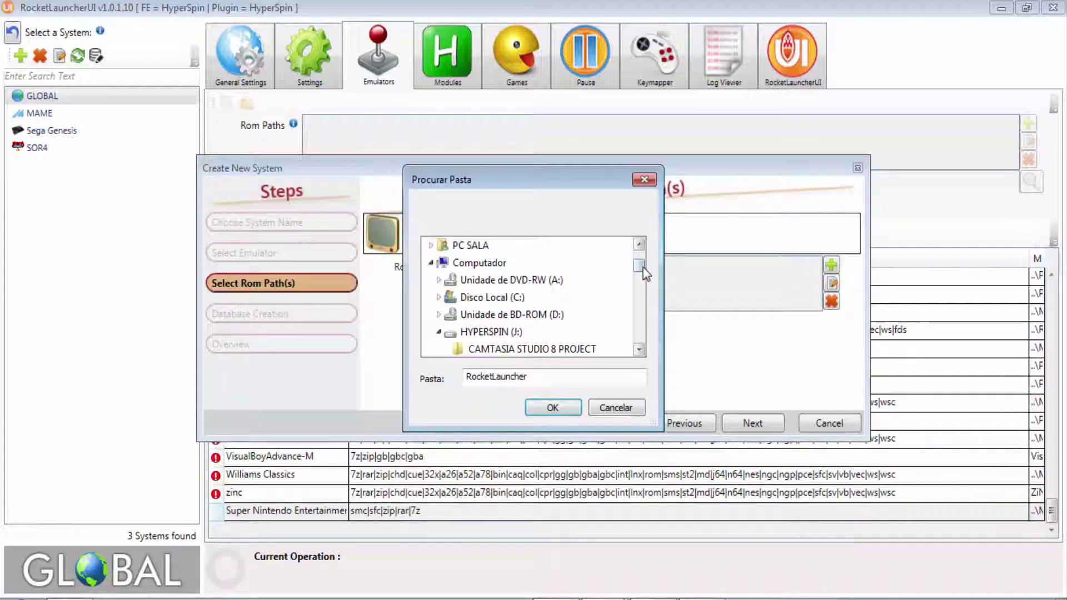
pyautogui.scroll(-2, 639, 333)
pyautogui.moveTo(658, 427); pyautogui.dragTo(888, 563)
pyautogui.moveTo(498, 167); pyautogui.dragTo(445, 144)
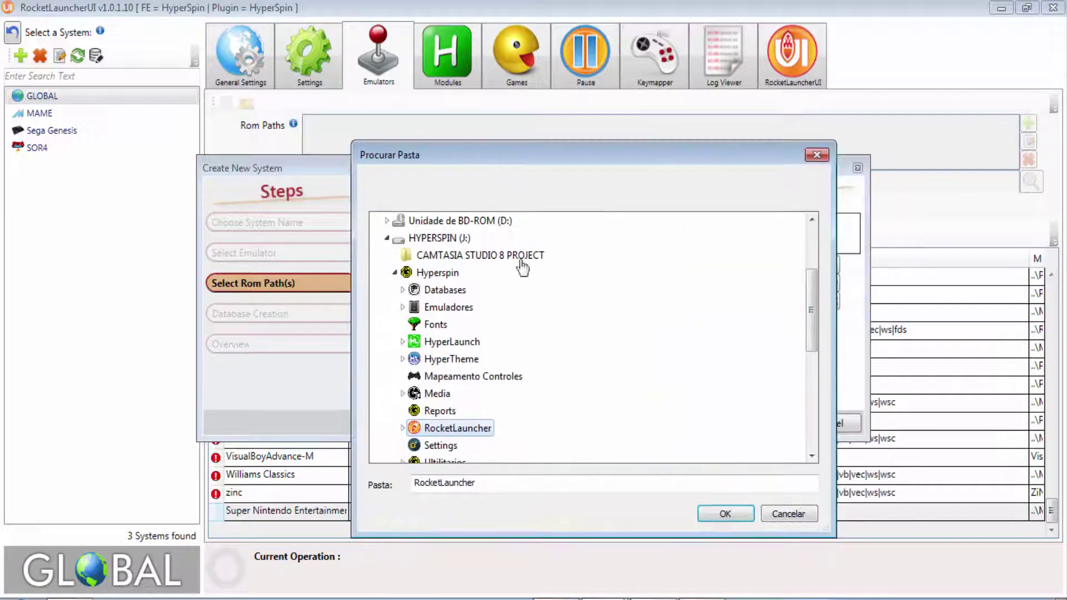
pyautogui.scroll(-2, 502, 364)
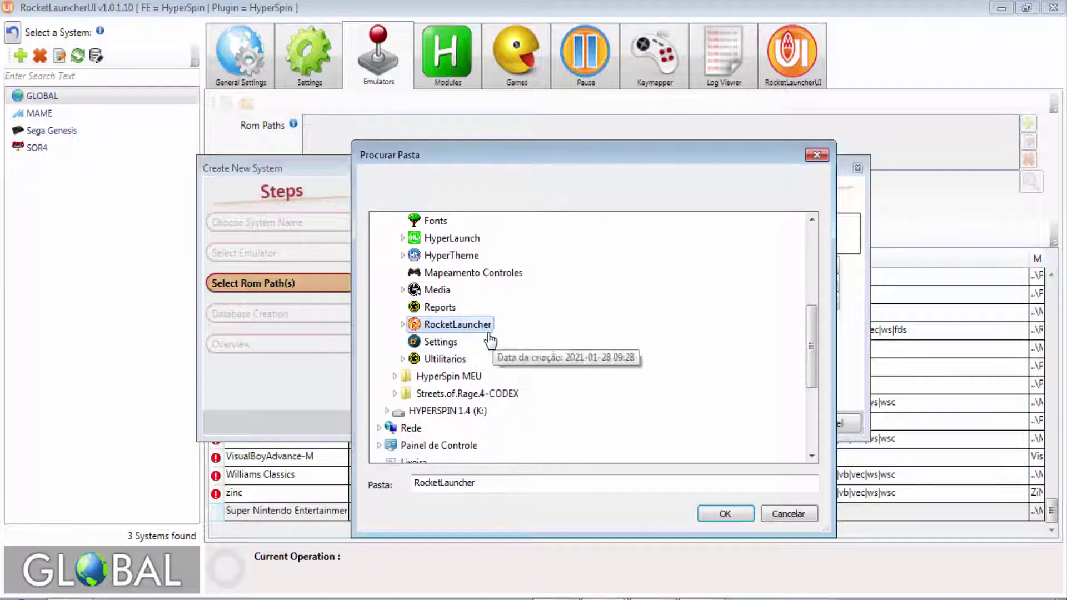
pyautogui.scroll(3, 472, 341)
pyautogui.click(447, 327)
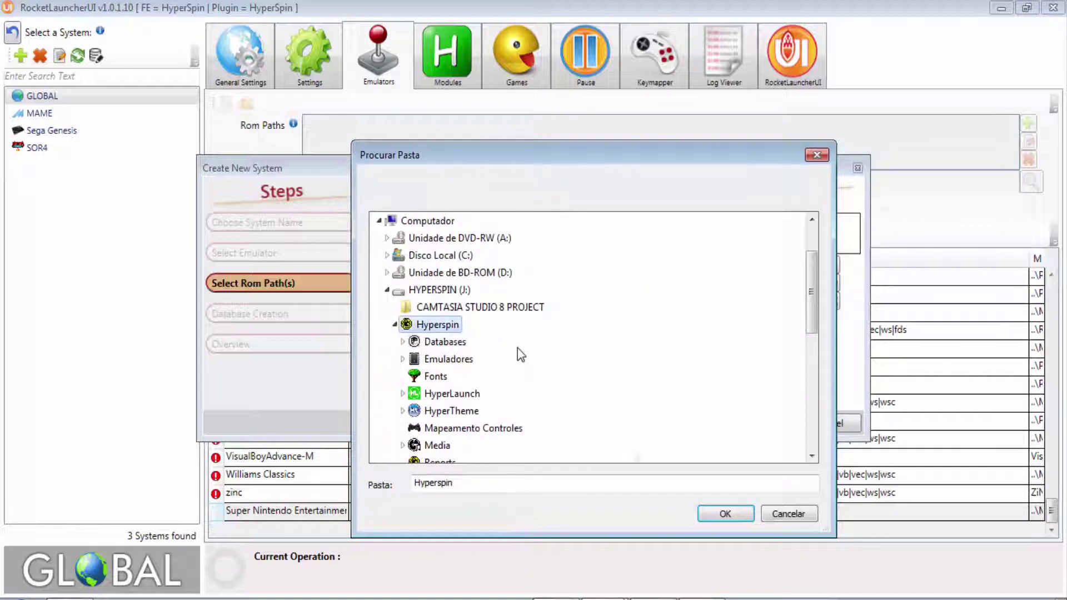
pyautogui.click(457, 359)
pyautogui.scroll(-2, 593, 374)
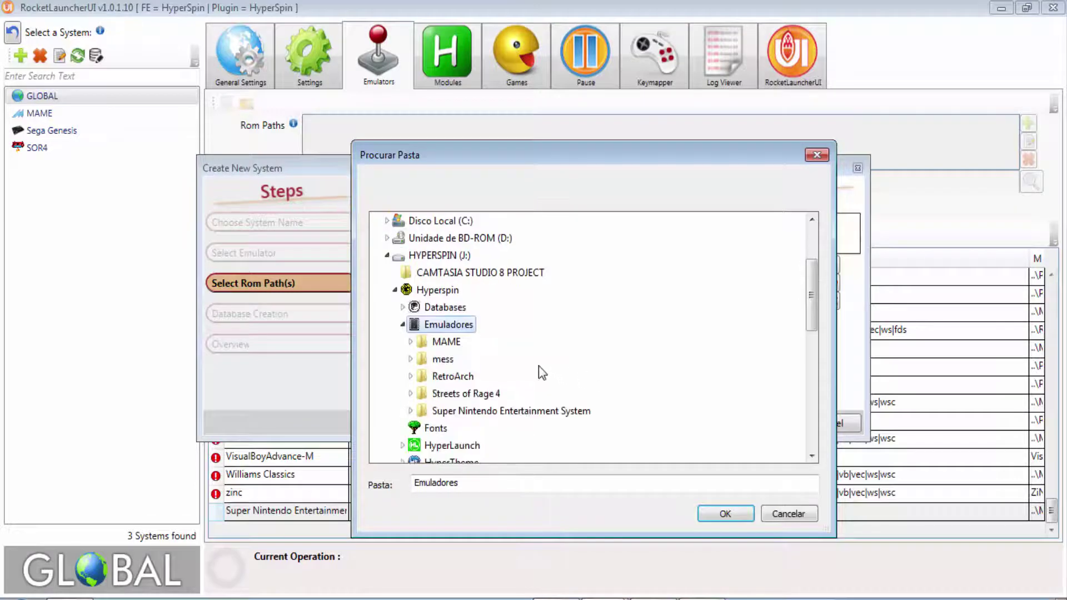
pyautogui.click(478, 413)
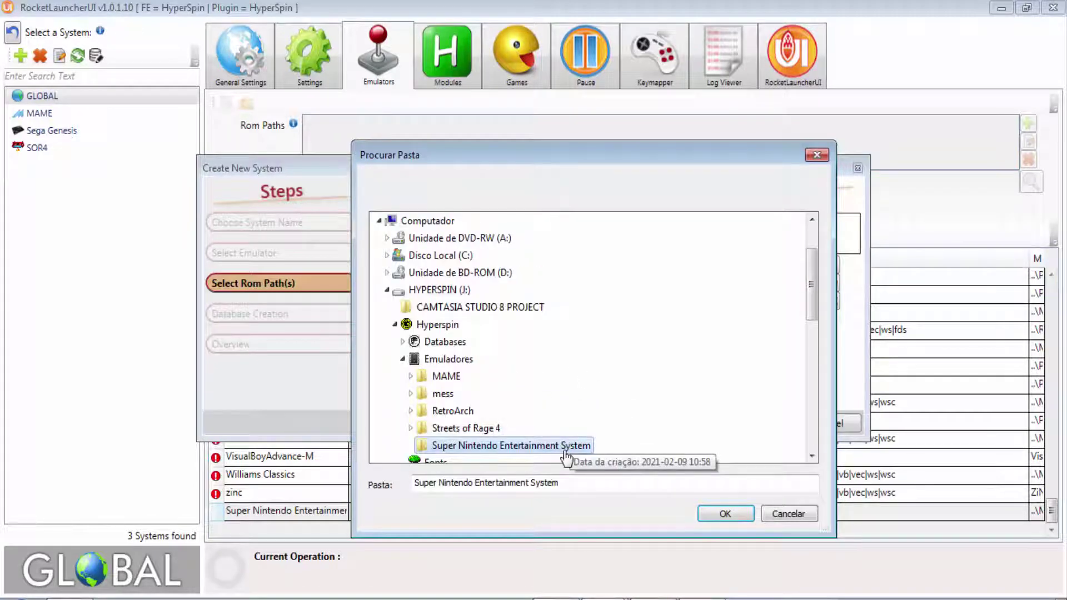
pyautogui.click(725, 513)
pyautogui.click(754, 424)
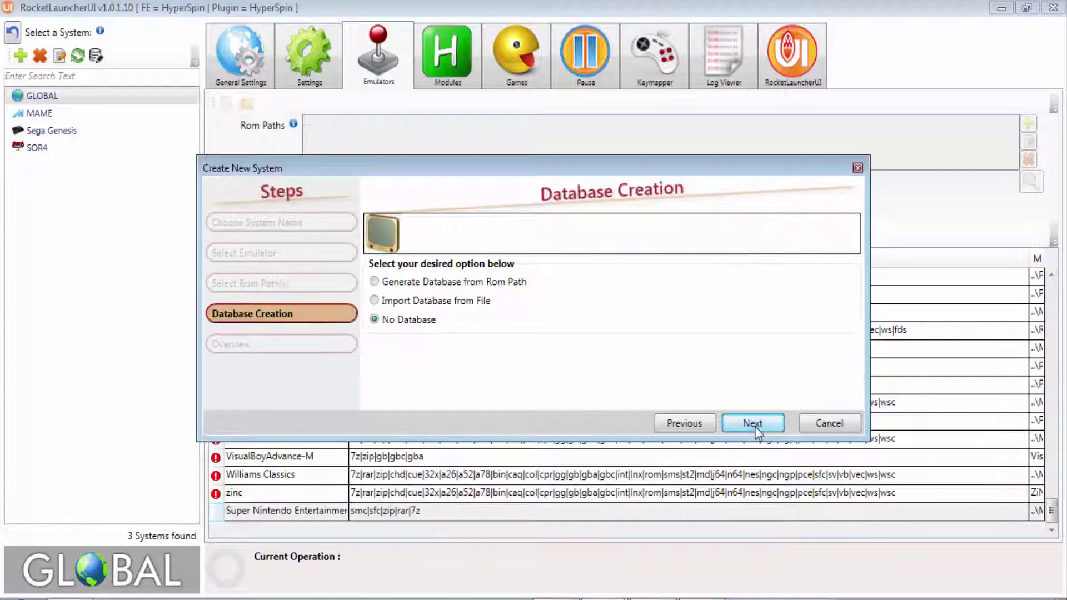
# Step: Choose Generate Database from Rom Path and finish creating the new system
pyautogui.click(443, 286)
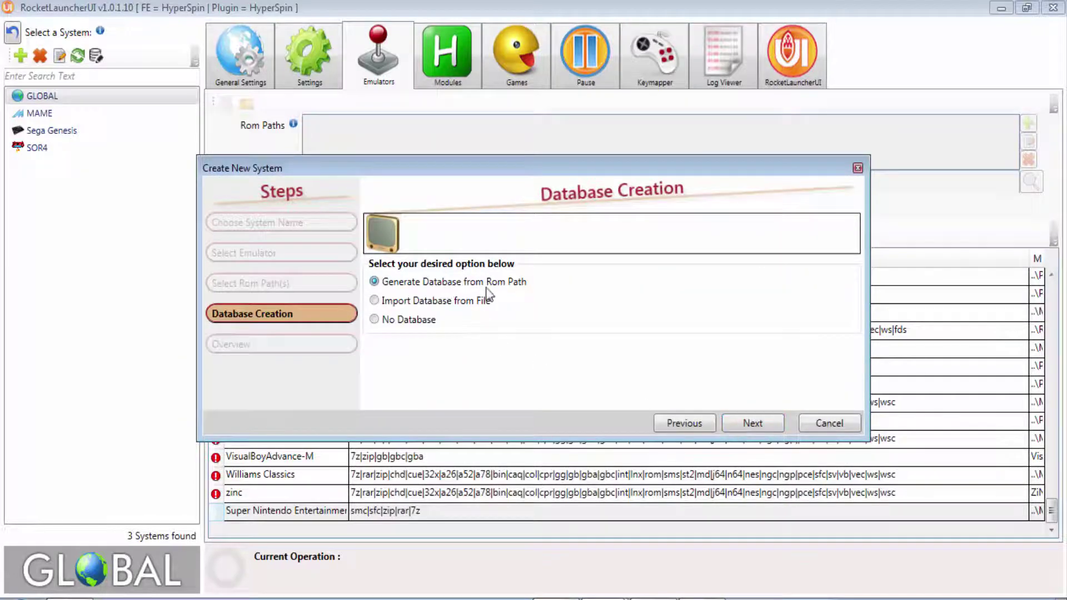
pyautogui.click(754, 425)
pyautogui.click(762, 424)
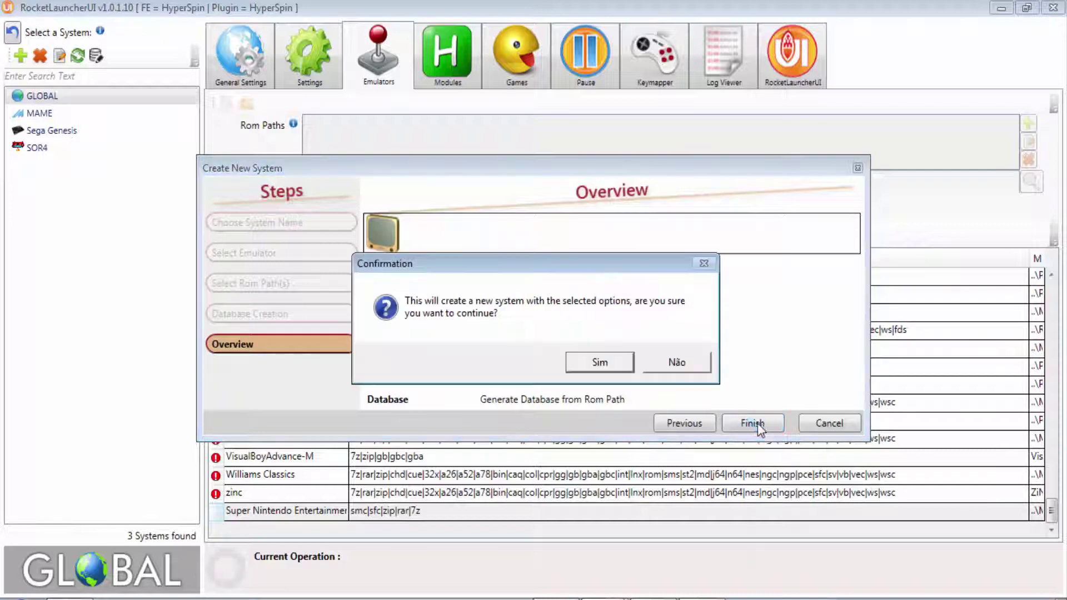
pyautogui.click(602, 359)
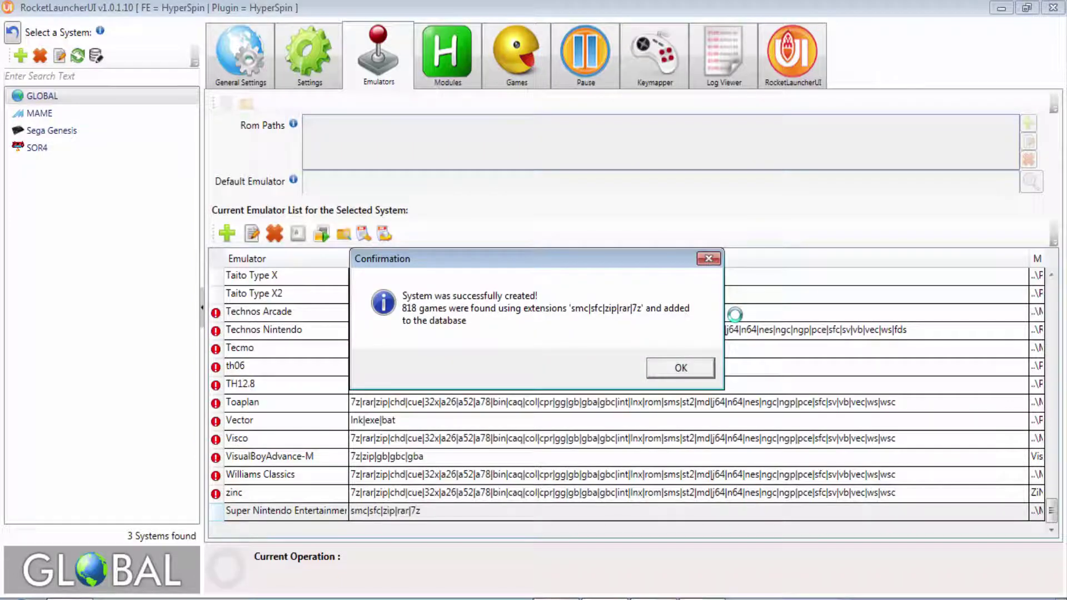
pyautogui.click(671, 367)
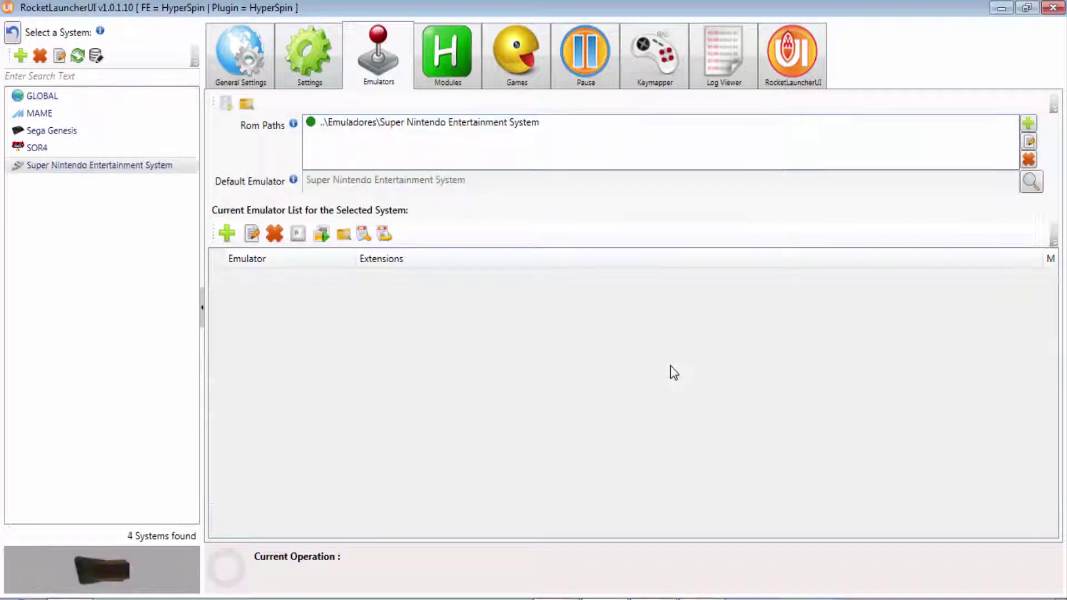
# Step: Run a game audit for the Super Nintendo Entertainment System
pyautogui.click(84, 167)
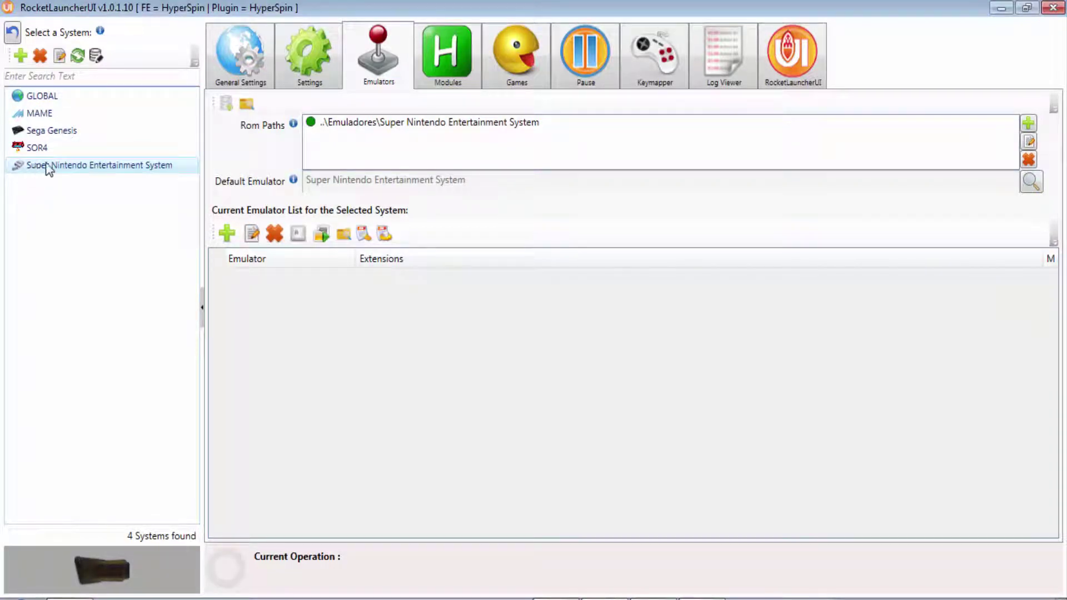
pyautogui.click(537, 61)
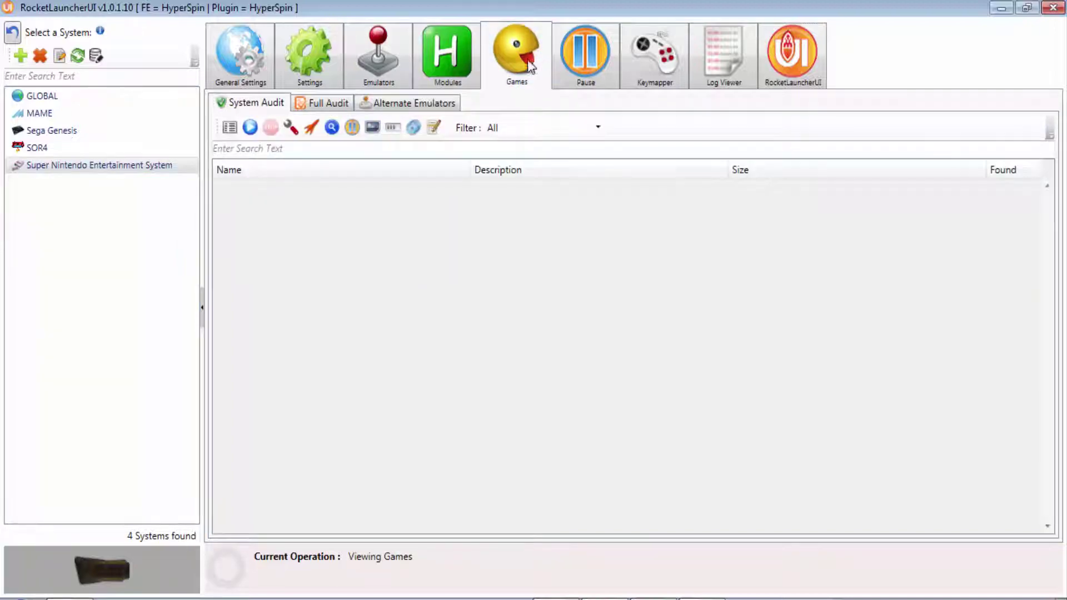
pyautogui.click(249, 133)
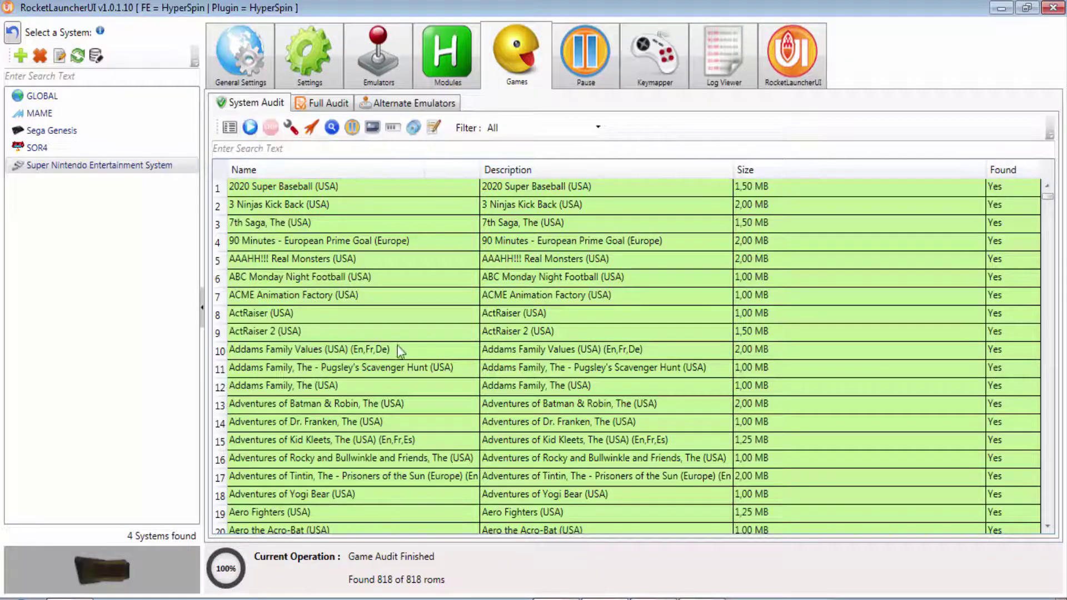
# Step: Look through the first entries of the audited Super Nintendo game list and check whether their ROMs are found
pyautogui.click(453, 281)
pyautogui.scroll(-3, 451, 279)
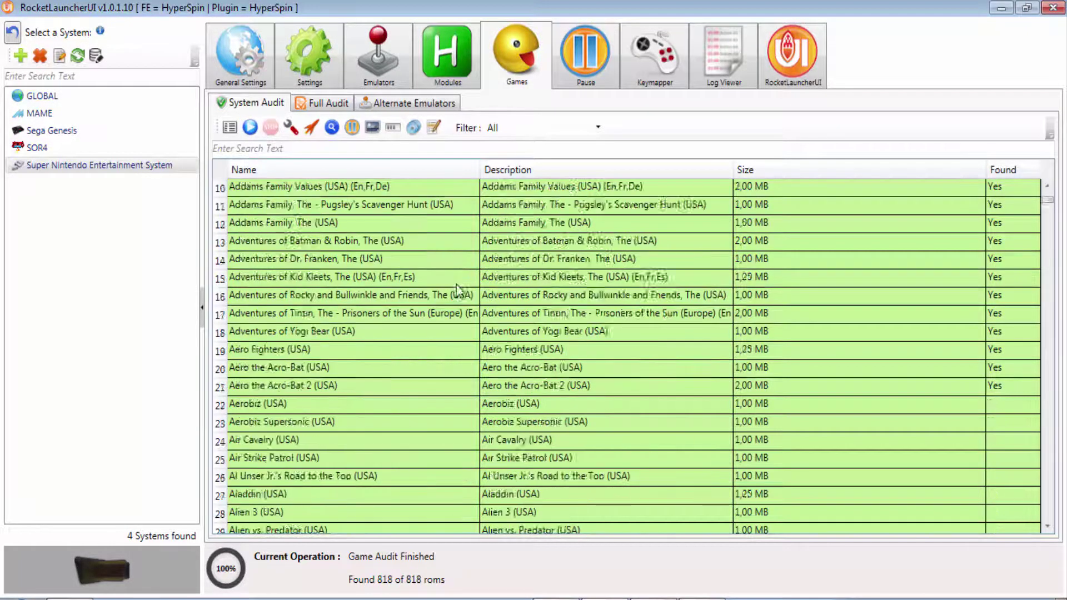
pyautogui.scroll(3, 453, 273)
pyautogui.scroll(-2, 329, 315)
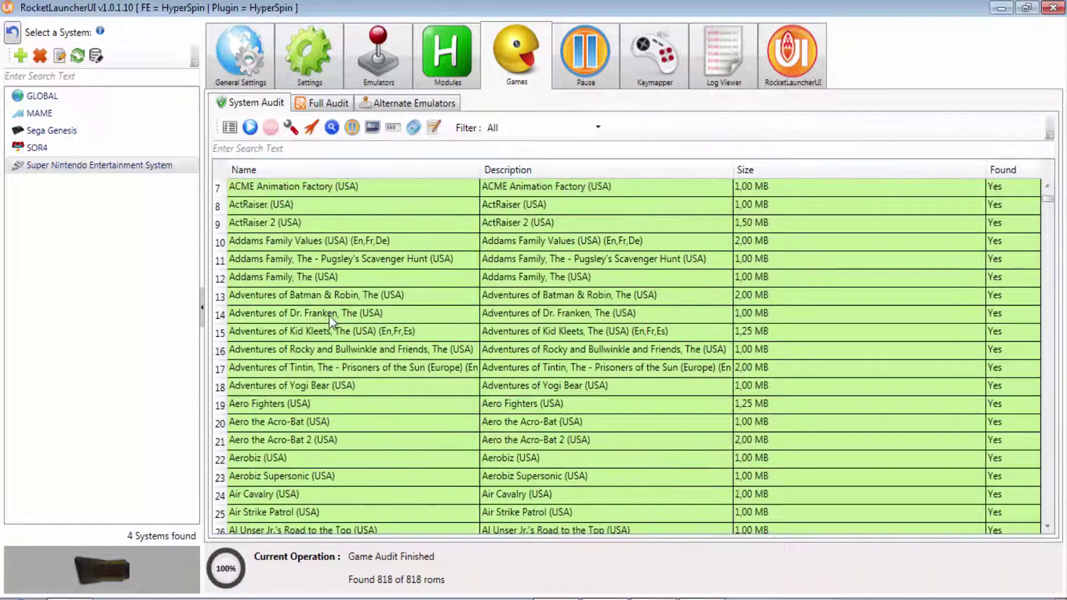
pyautogui.scroll(2, 357, 363)
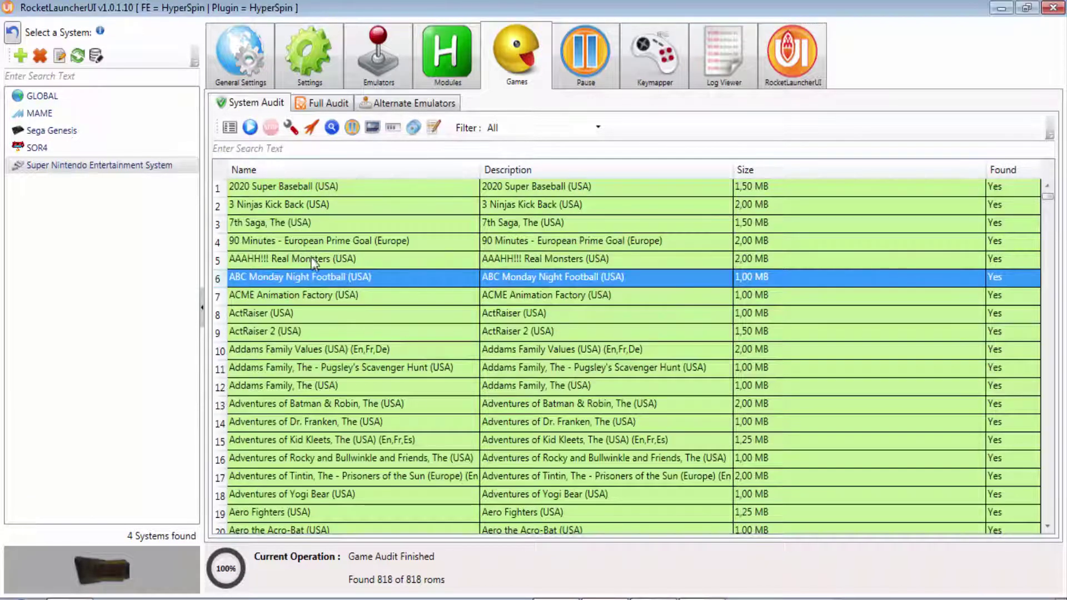
pyautogui.click(333, 313)
pyautogui.click(355, 332)
pyautogui.scroll(-1, 377, 380)
pyautogui.scroll(-1, 334, 344)
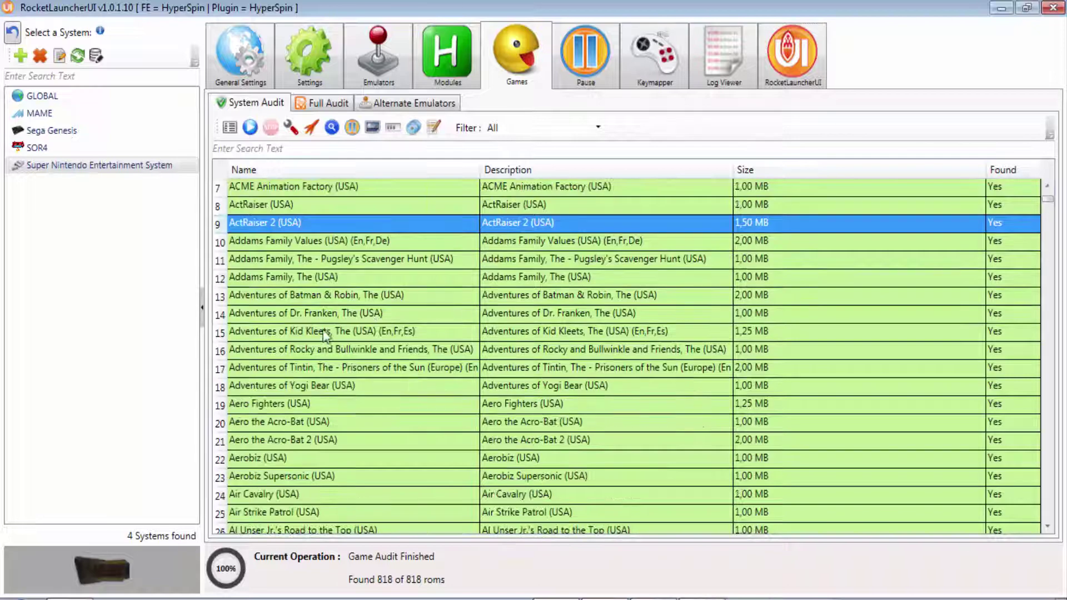
pyautogui.scroll(1, 323, 336)
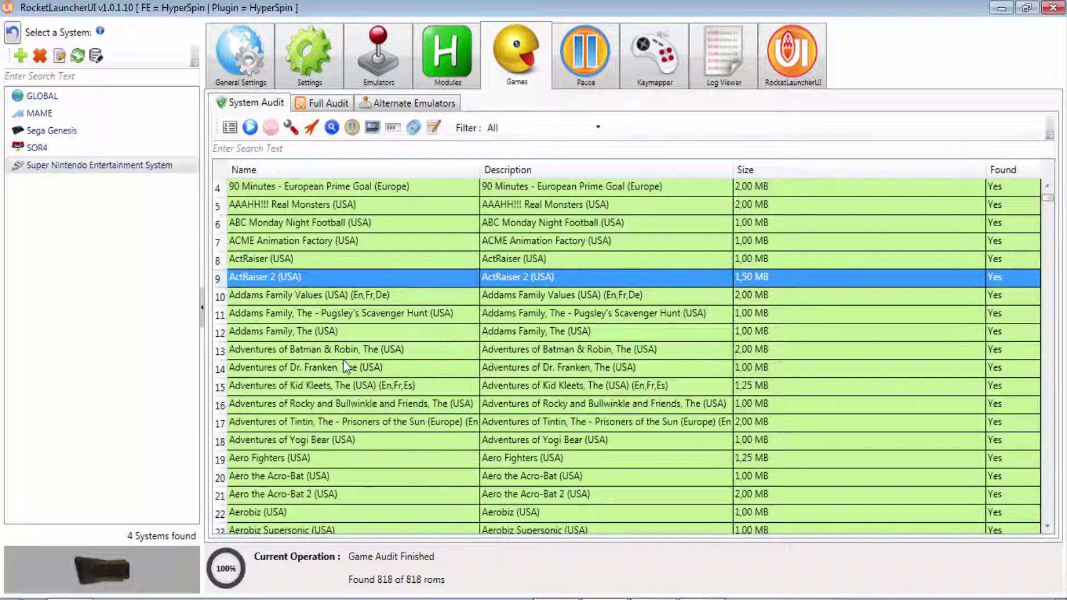
pyautogui.scroll(-2, 343, 359)
# Step: Select Aladdin (USA) in the audited game list and launch it to test the emulator
pyautogui.click(284, 494)
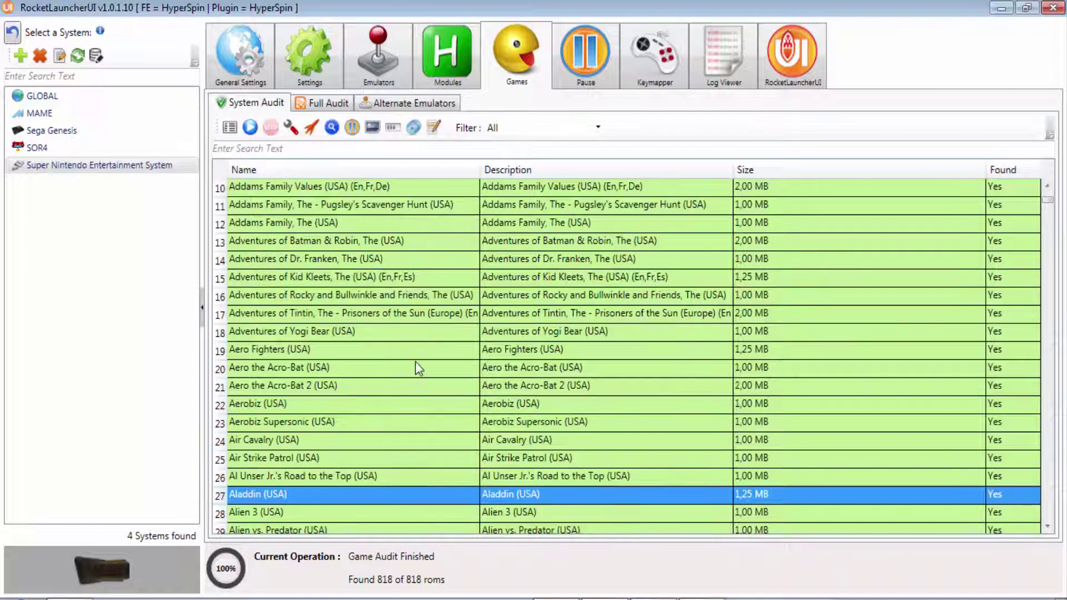
pyautogui.scroll(-2, 416, 365)
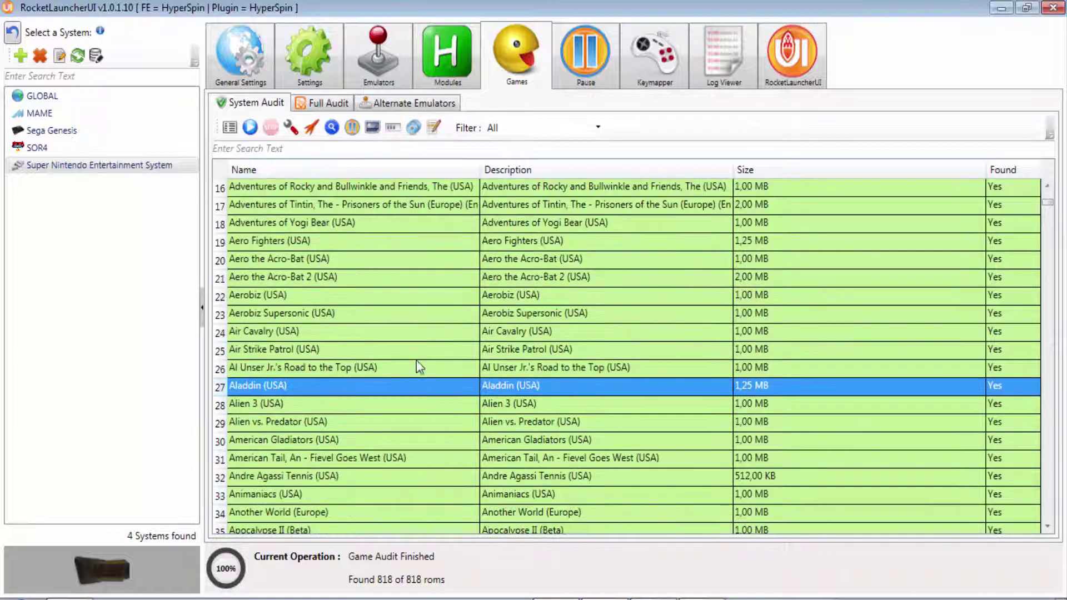
pyautogui.click(309, 131)
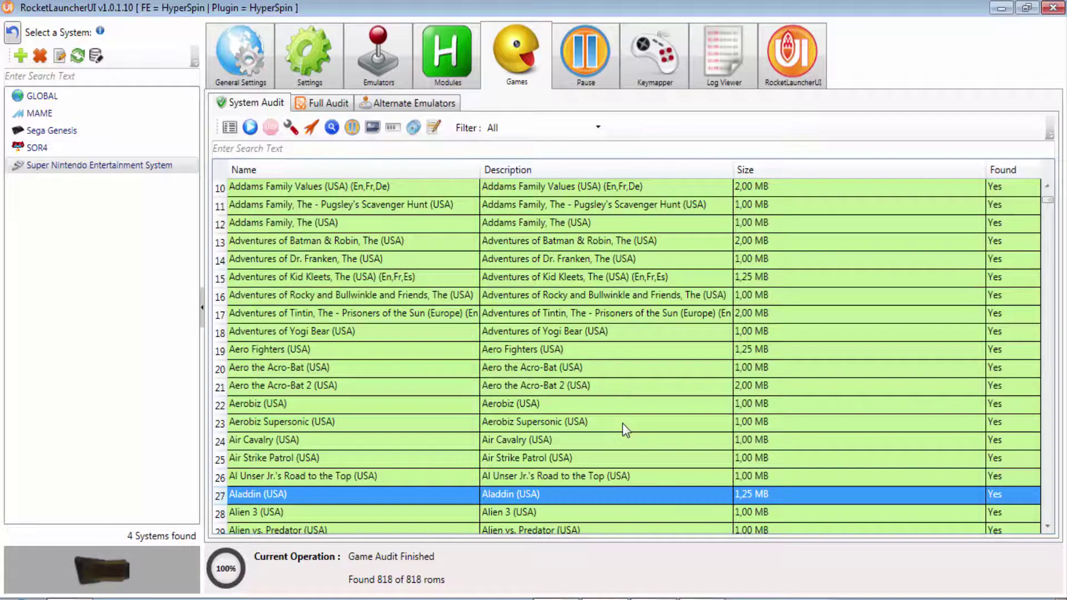
# Step: Close RocketLauncherUI and open the Hyperspin folder on the HYPERSPIN (J:) drive in Windows Explorer
pyautogui.click(1052, 9)
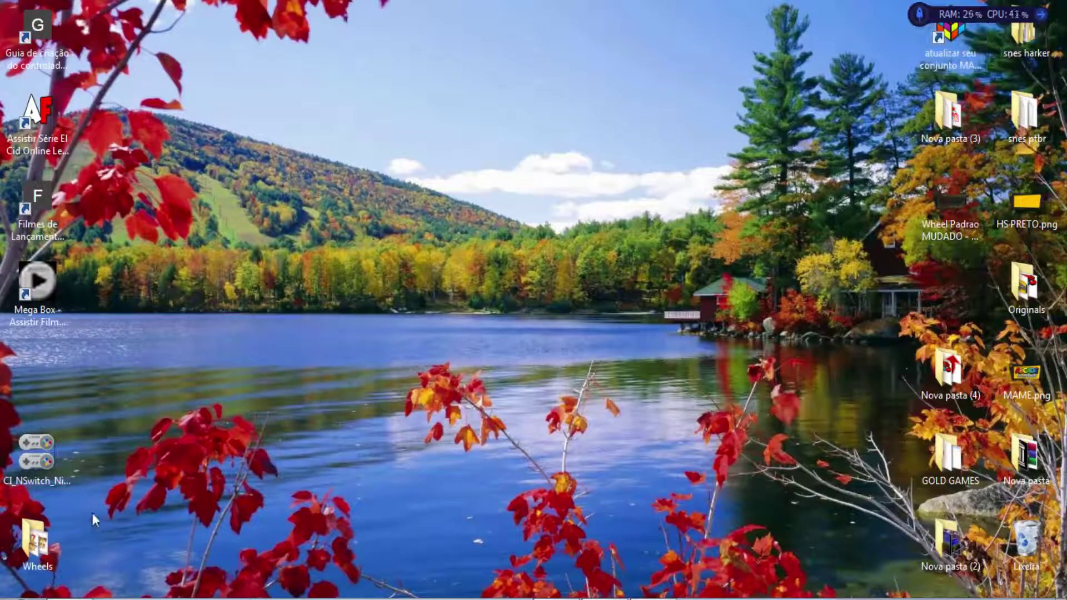
pyautogui.moveTo(180, 588)
pyautogui.click(67, 573)
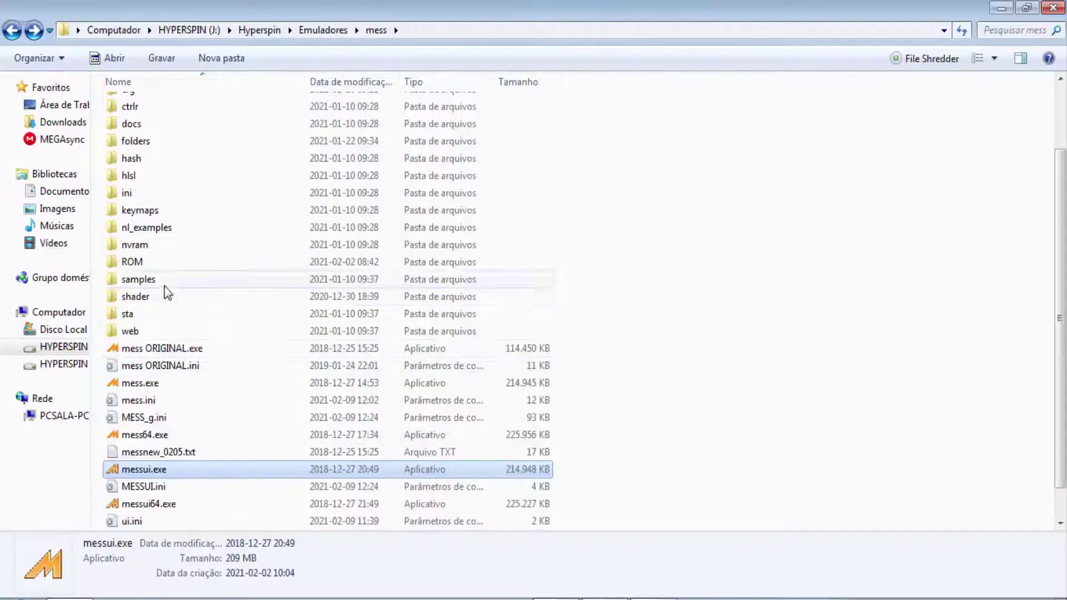
pyautogui.click(78, 348)
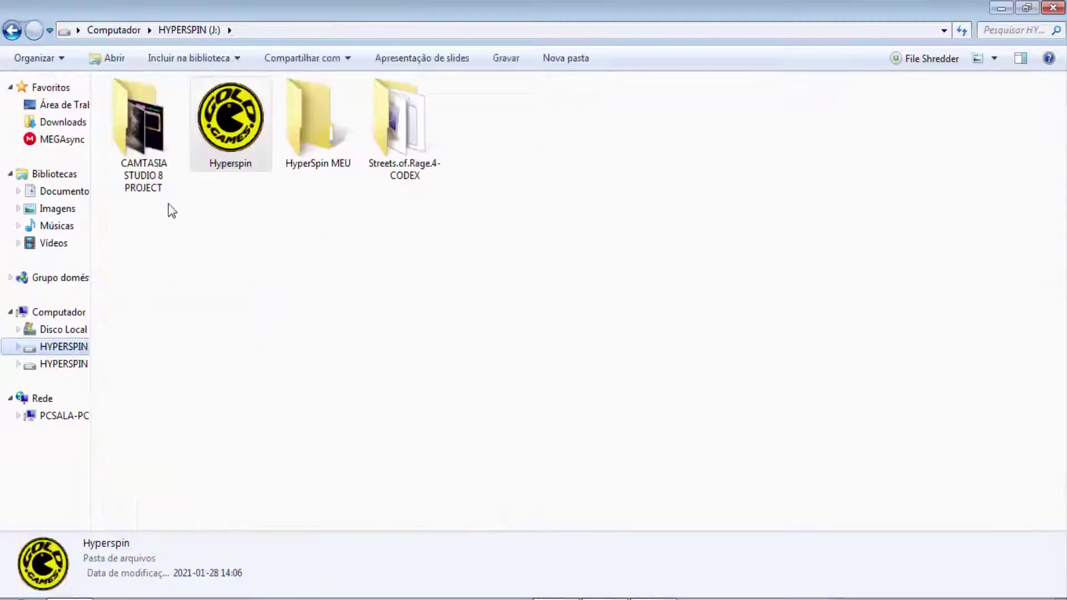
pyautogui.doubleClick(221, 161)
# Step: Start HyperSpin from its folder and enter the Super Nintendo Entertainment System game wheel
pyautogui.doubleClick(145, 313)
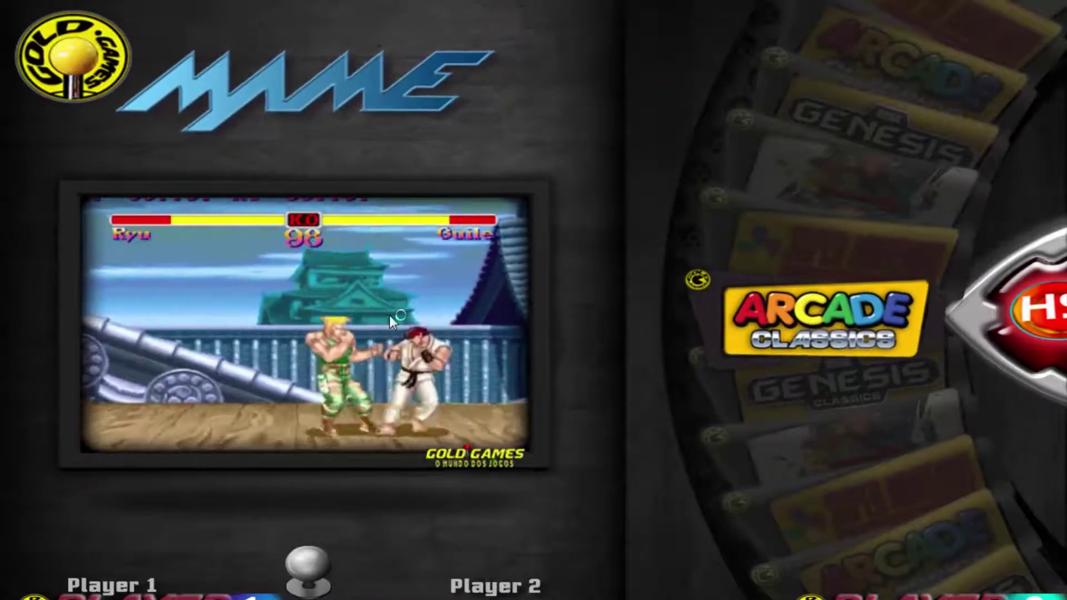
pyautogui.press('Up')
pyautogui.press('Return')
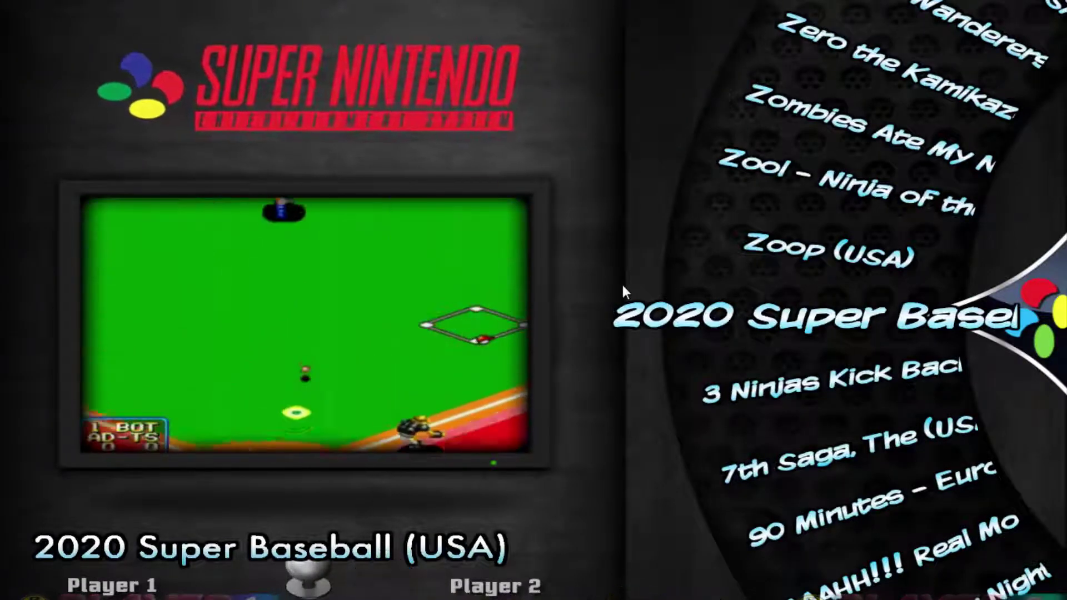
# Step: Browse the Super Nintendo game wheel backwards from 2020 Super Baseball (USA) to WWF Royal Rumble (USA), checking the entries' wheel art and videos
pyautogui.press('Up')
pyautogui.press('Up')
pyautogui.press('Up')
pyautogui.press('Up')
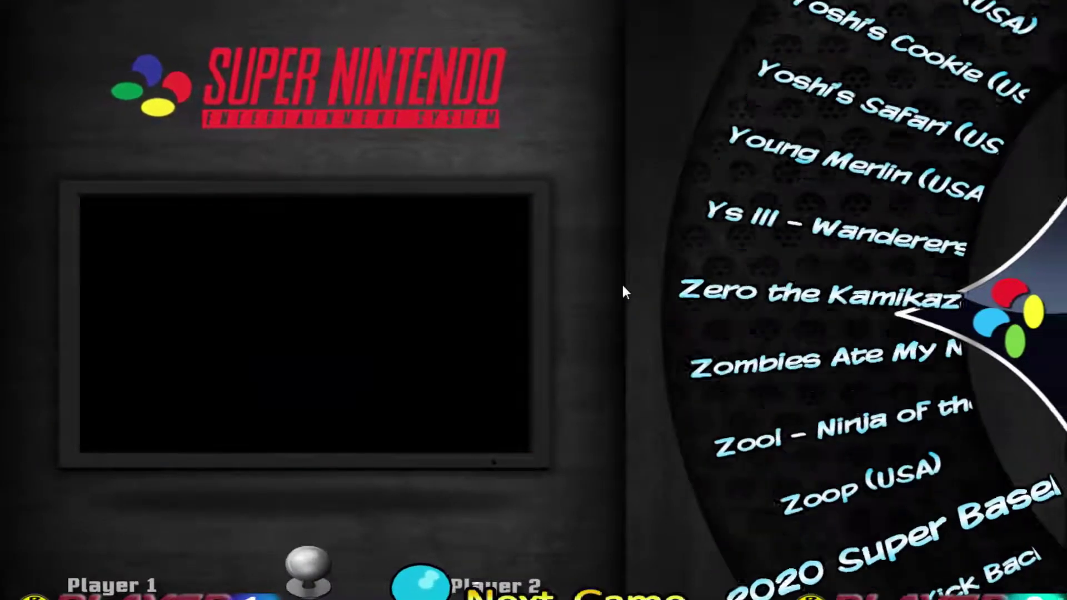
pyautogui.press('Up')
pyautogui.press('Up')
pyautogui.press('Up')
pyautogui.press('Up')
pyautogui.press('Up')
pyautogui.press('Up')
pyautogui.press('Up')
pyautogui.press('Up')
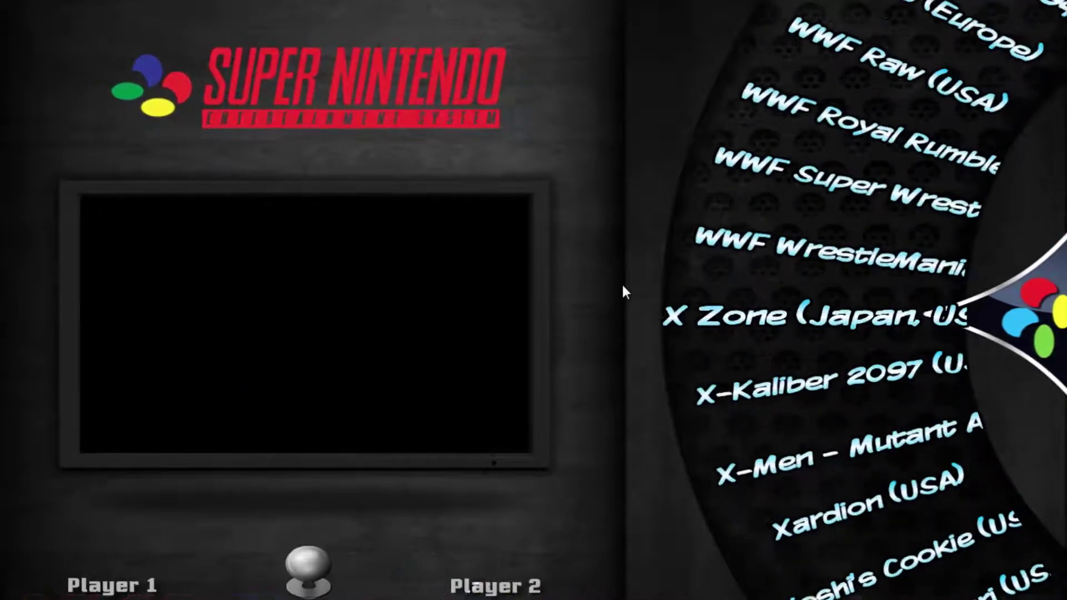
pyautogui.press('Up')
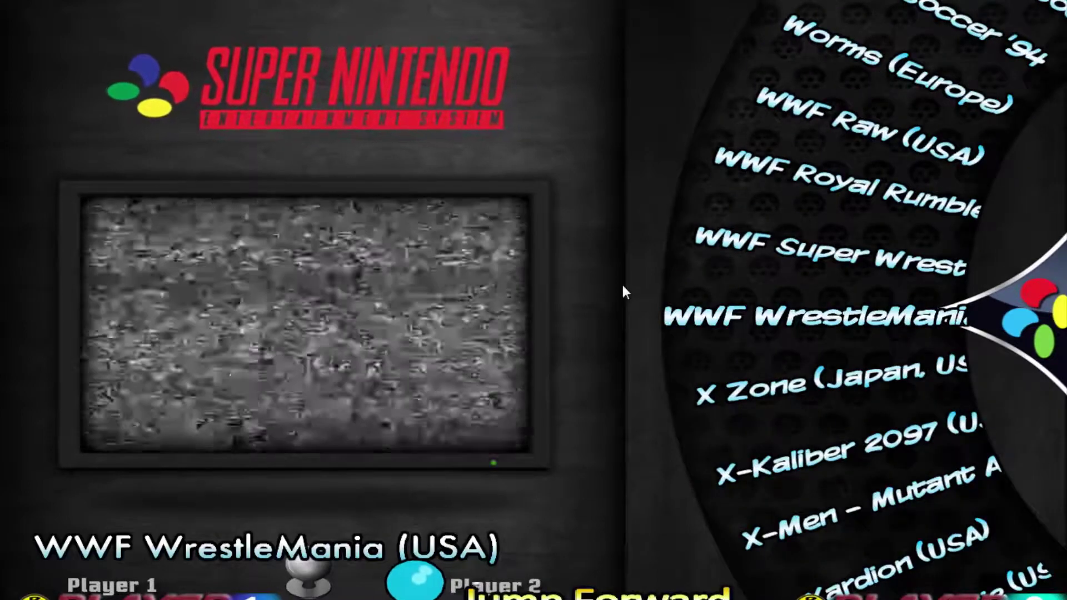
pyautogui.press('Up')
pyautogui.press('Up')
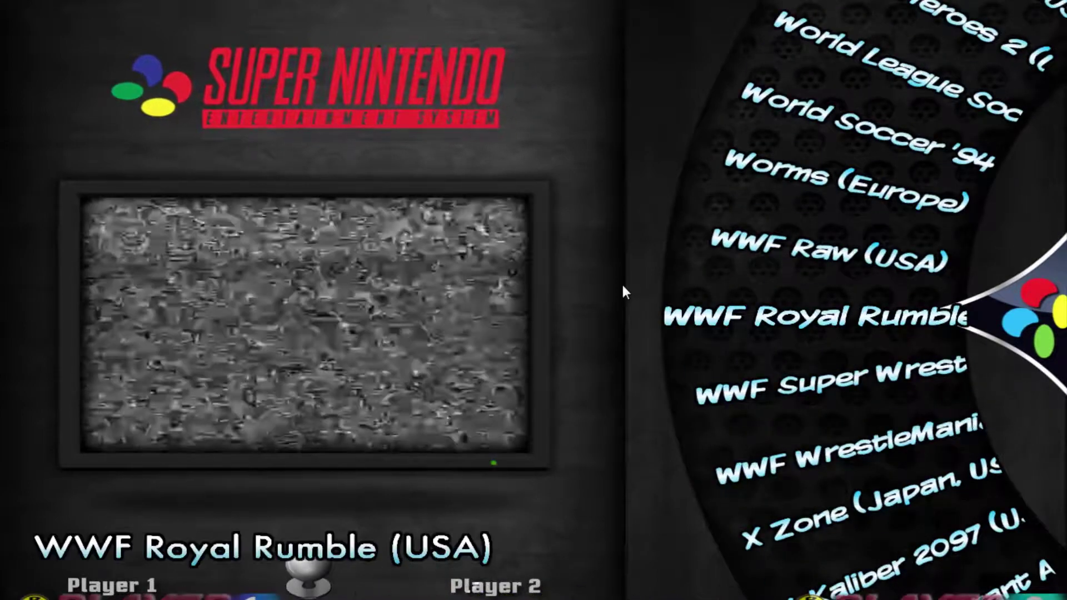
# Step: Exit HyperSpin from the Super Nintendo game wheel and confirm leaving
pyautogui.press('Return')
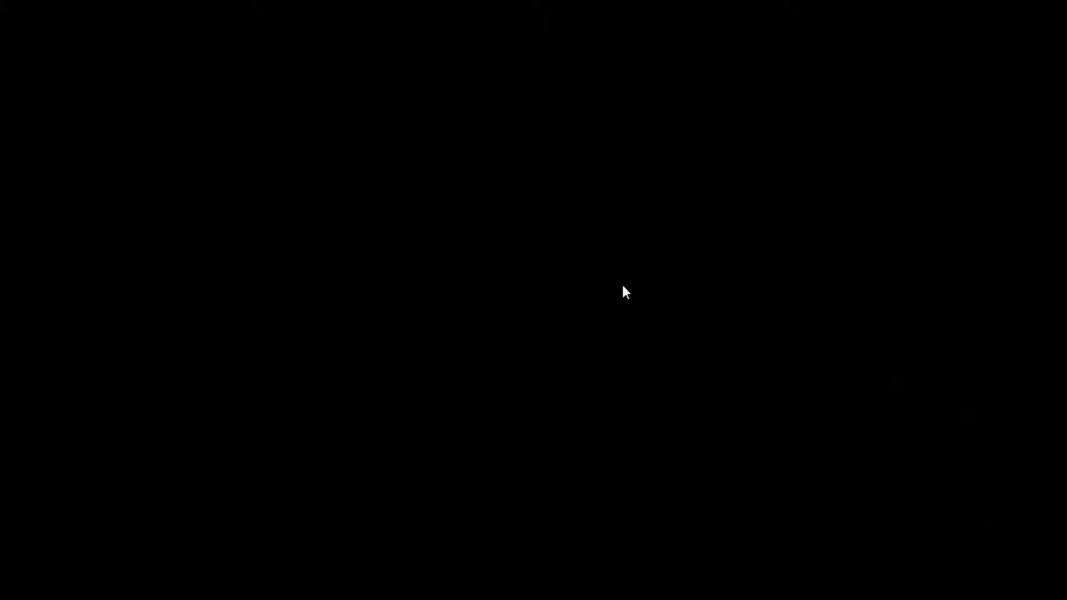
pyautogui.press('Escape')
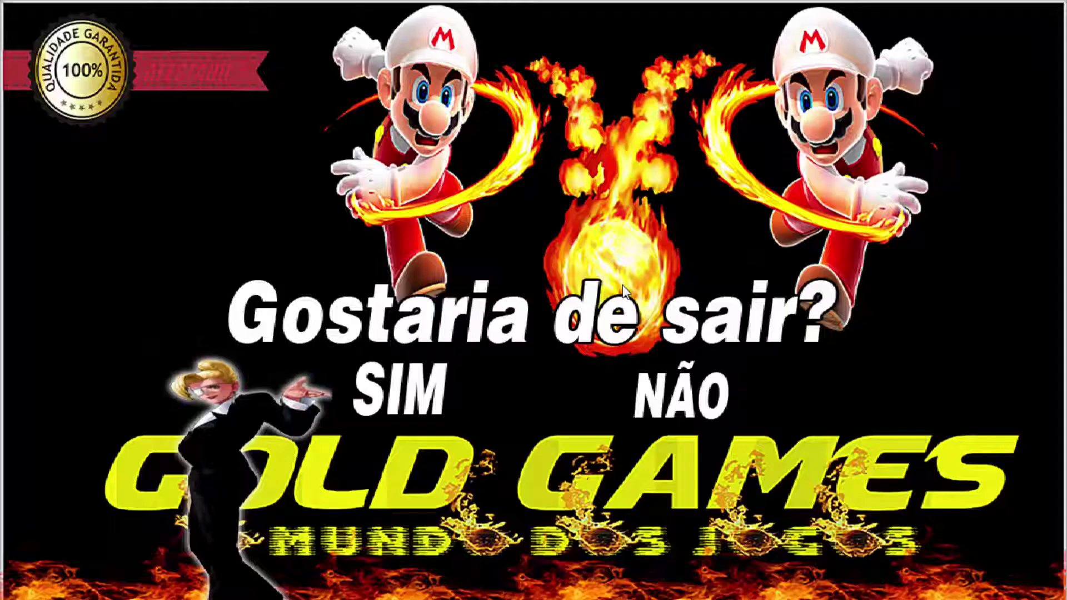
pyautogui.press('Return')
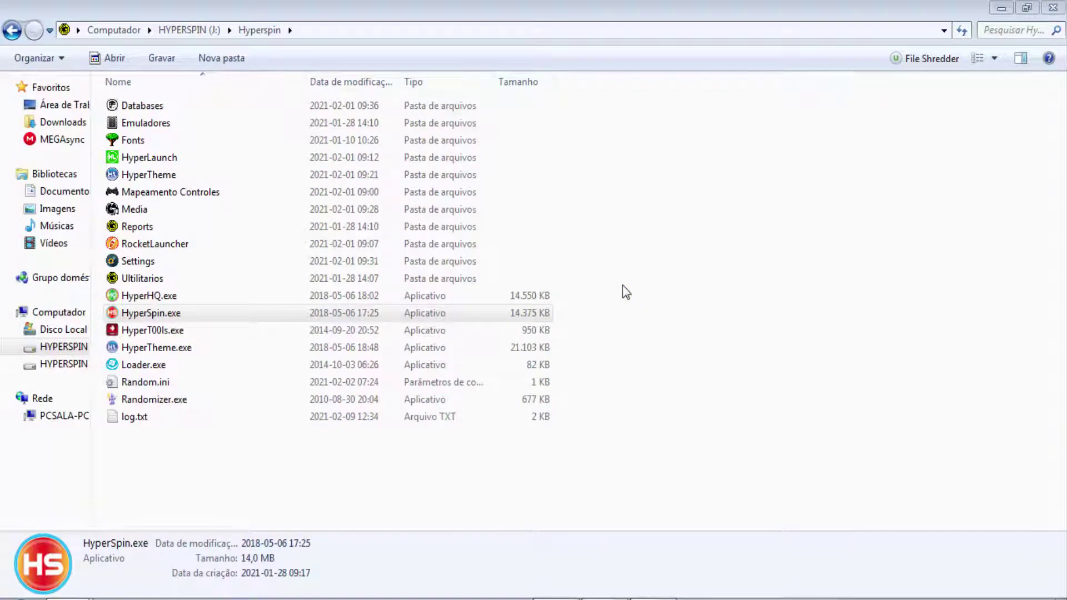
# Step: Minimize the Hyperspin folder window and switch to AutoKustom
pyautogui.click(1001, 7)
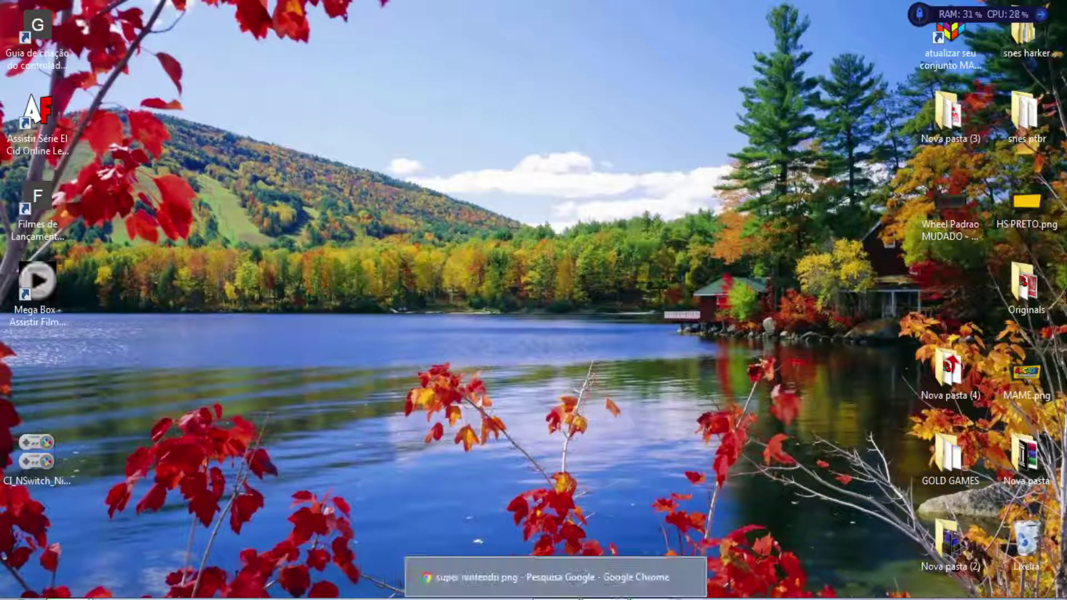
pyautogui.moveTo(56, 598)
pyautogui.click(55, 555)
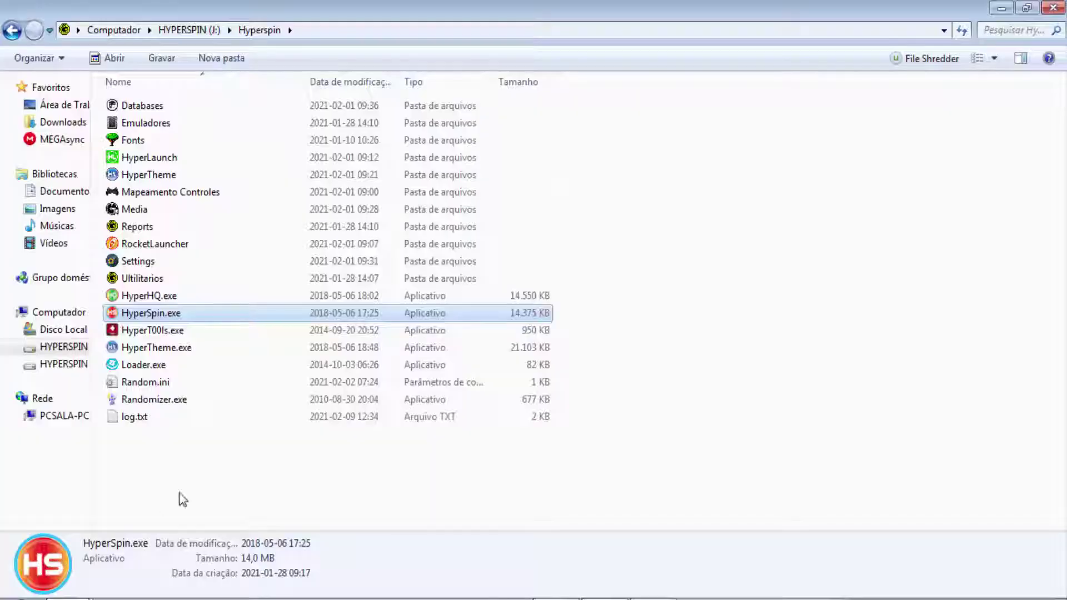
pyautogui.click(62, 583)
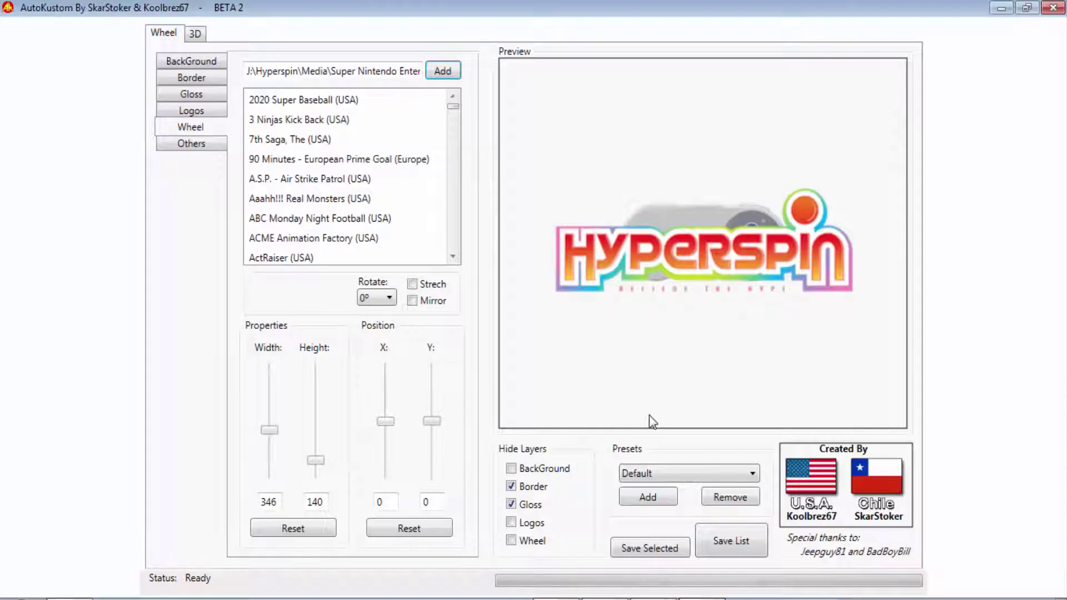
# Step: Reduce the wheel art's width to about 251 and preview it with 7th Saga, The (USA)
pyautogui.click(296, 104)
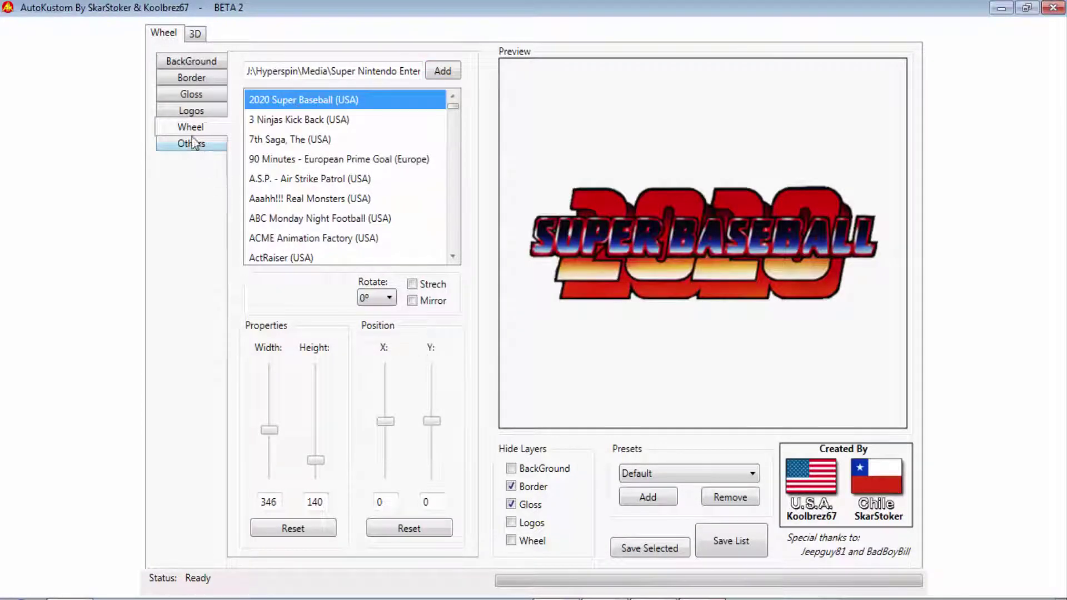
pyautogui.click(204, 66)
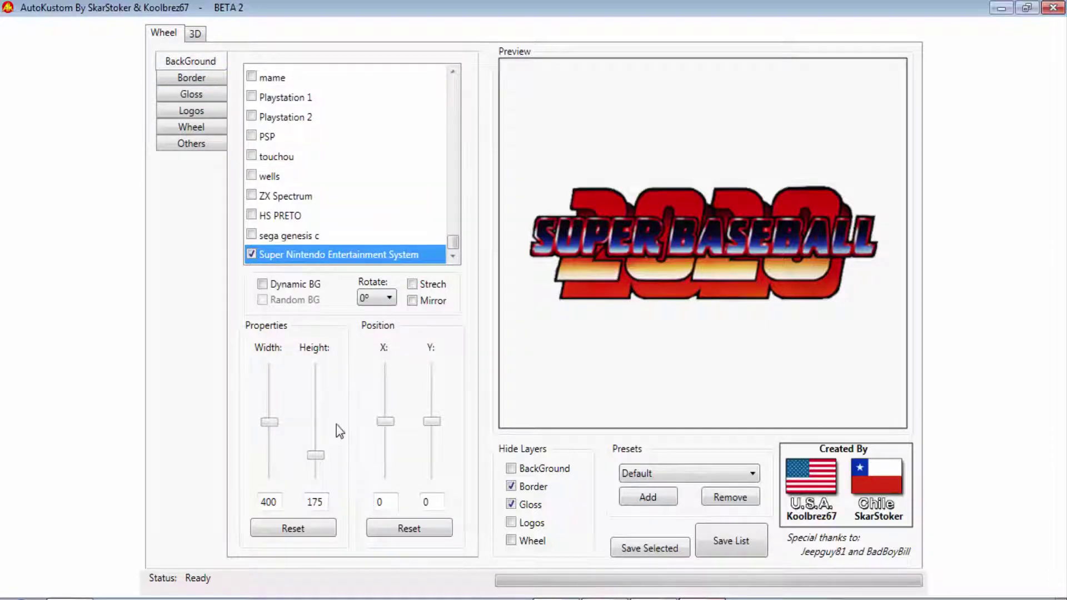
pyautogui.click(189, 133)
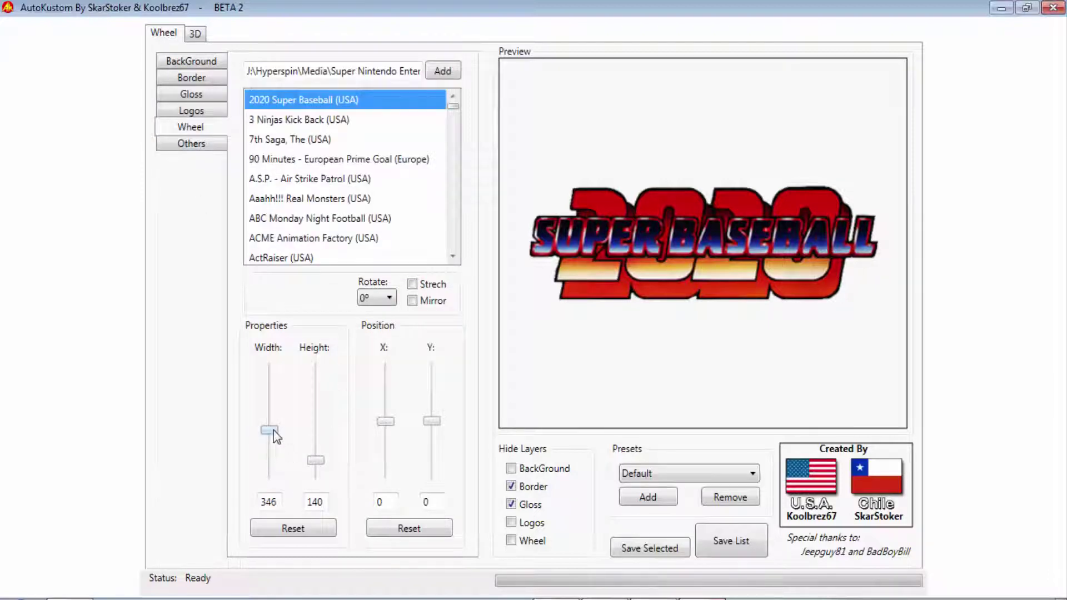
pyautogui.moveTo(274, 431); pyautogui.dragTo(279, 446)
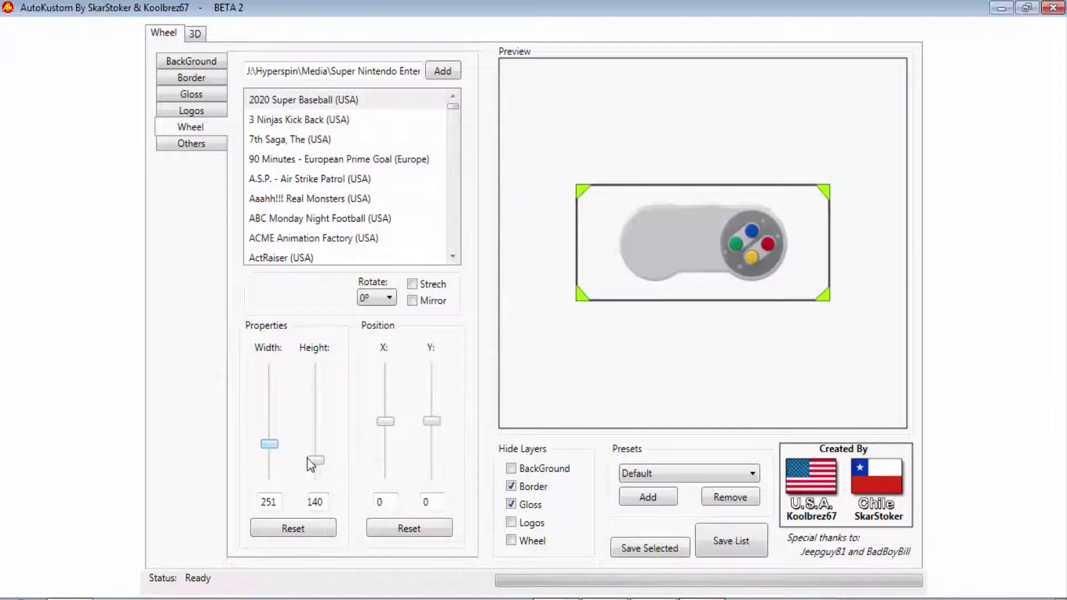
pyautogui.click(316, 502)
pyautogui.click(258, 143)
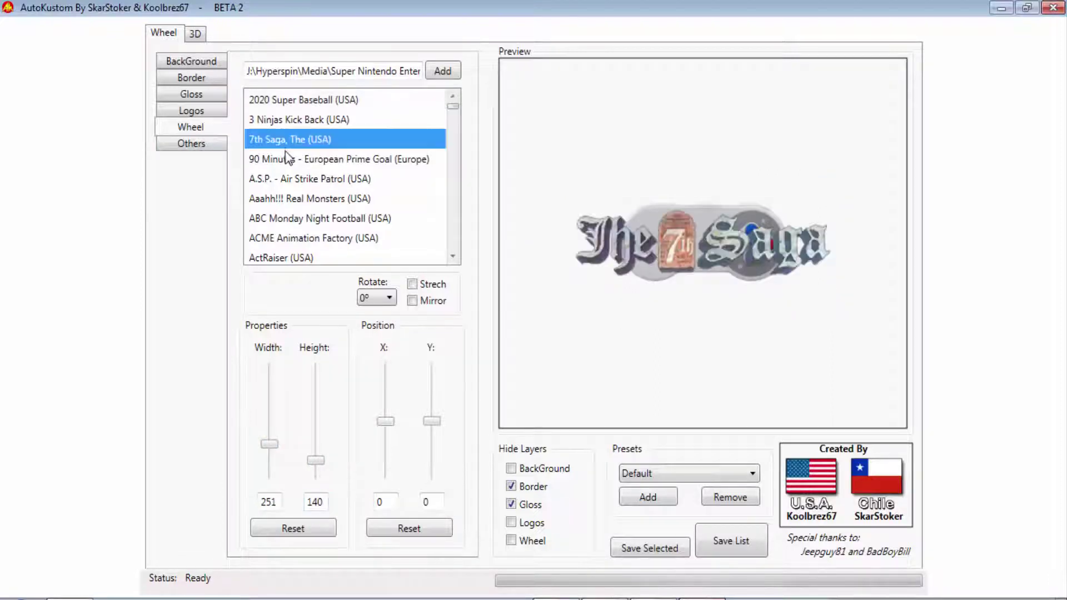
# Step: Enlarge the Super Nintendo controller background to a width of about 462 and a height of about 365
pyautogui.click(211, 63)
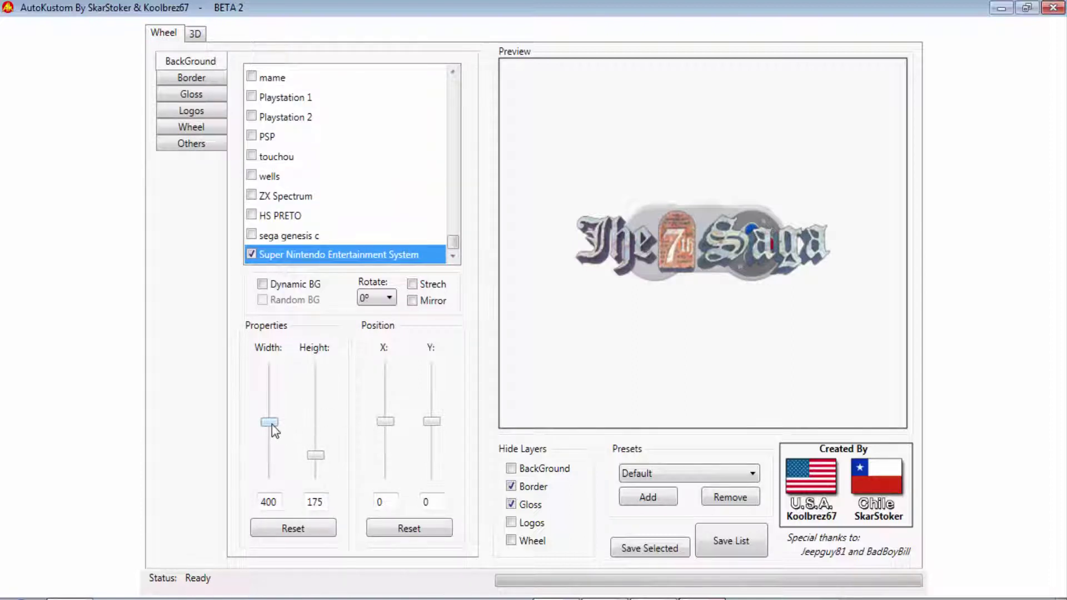
pyautogui.moveTo(271, 425)
pyautogui.mouseDown()
pyautogui.moveTo(275, 439)
pyautogui.moveTo(320, 450)
pyautogui.moveTo(319, 423)
pyautogui.moveTo(271, 428)
pyautogui.mouseUp()
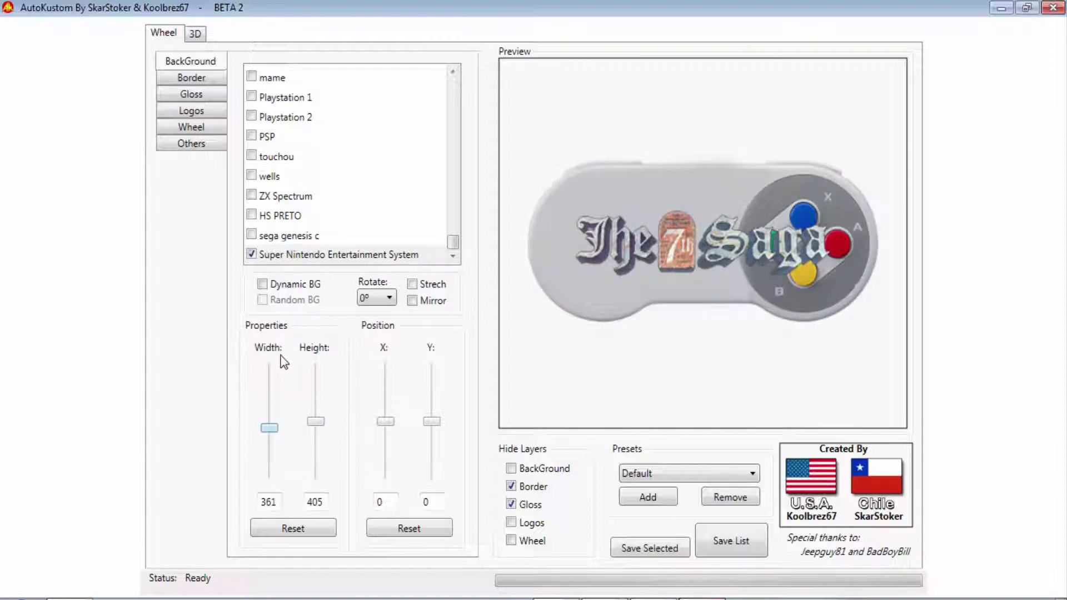
pyautogui.moveTo(276, 429)
pyautogui.mouseDown()
pyautogui.moveTo(275, 410)
pyautogui.moveTo(278, 420)
pyautogui.mouseUp()
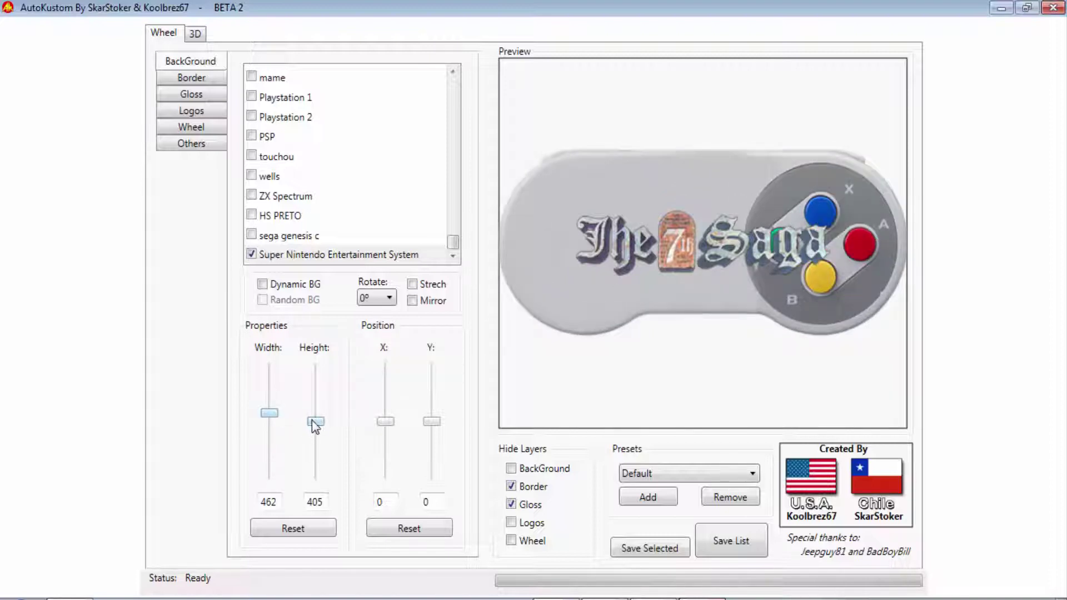
pyautogui.moveTo(314, 424); pyautogui.dragTo(318, 431)
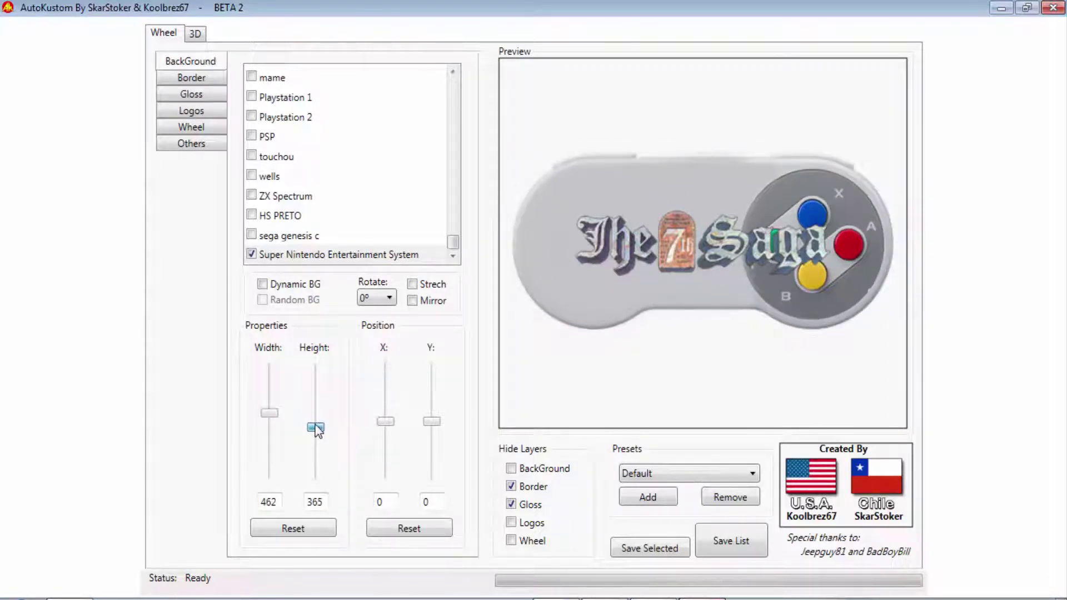
# Step: Try background heights of 375, 400 and 395 in the controller preview
pyautogui.click(324, 503)
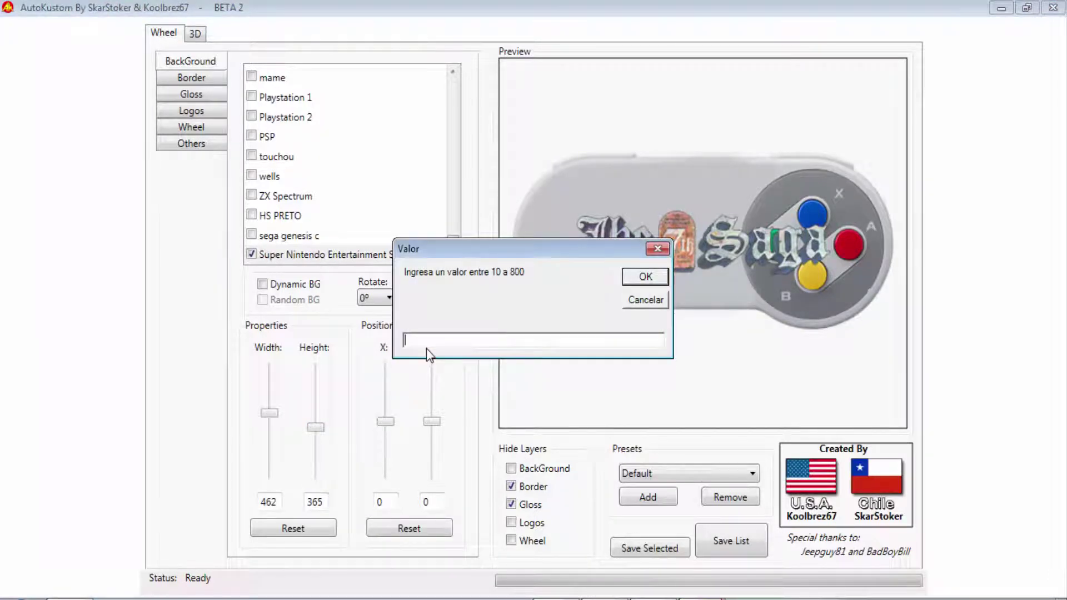
pyautogui.click(644, 276)
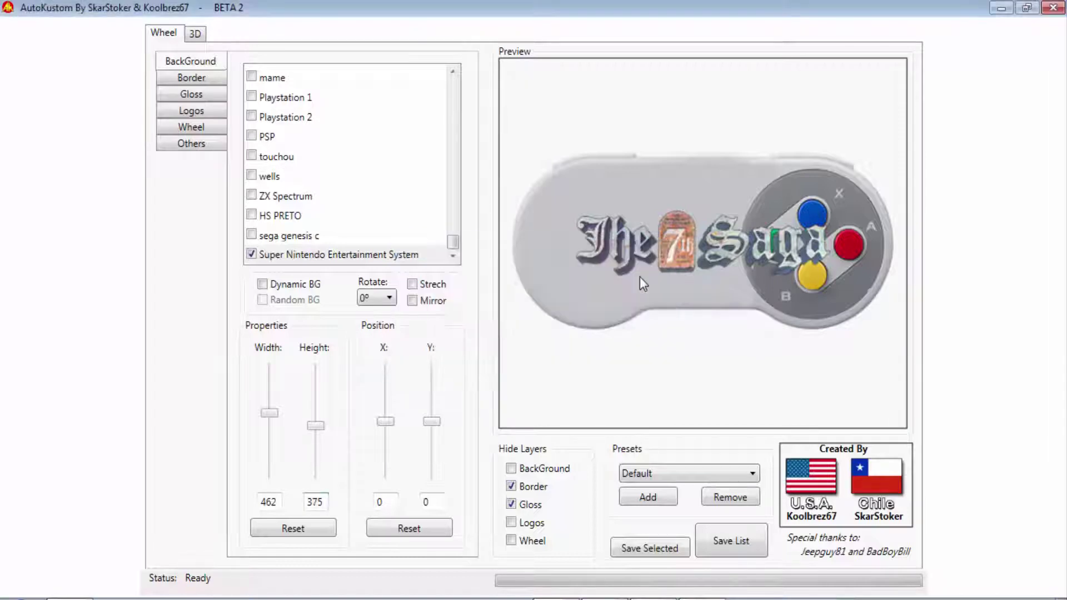
pyautogui.click(325, 503)
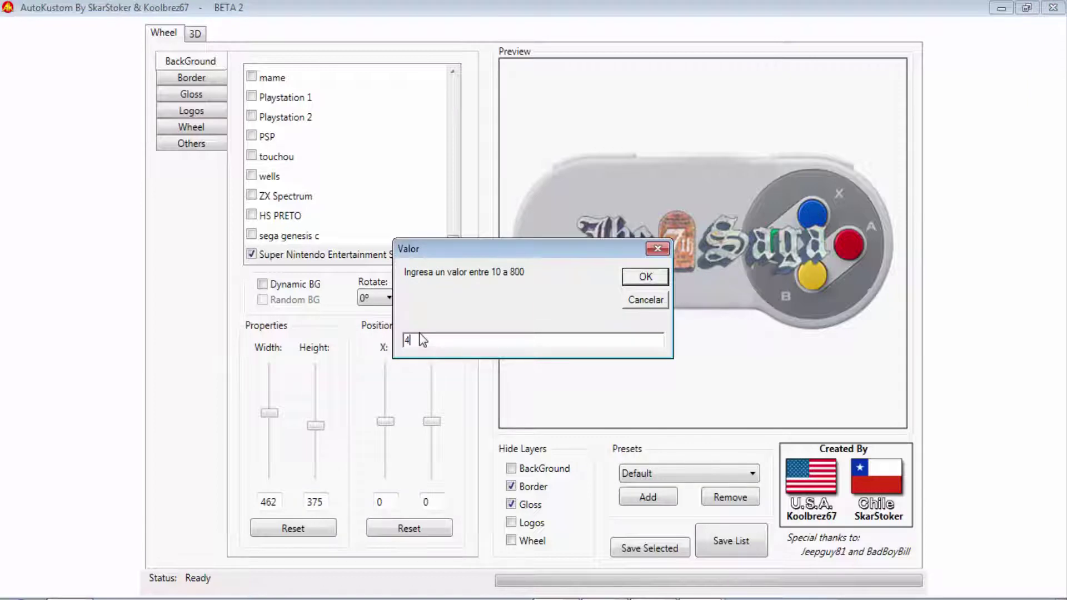
pyautogui.click(647, 278)
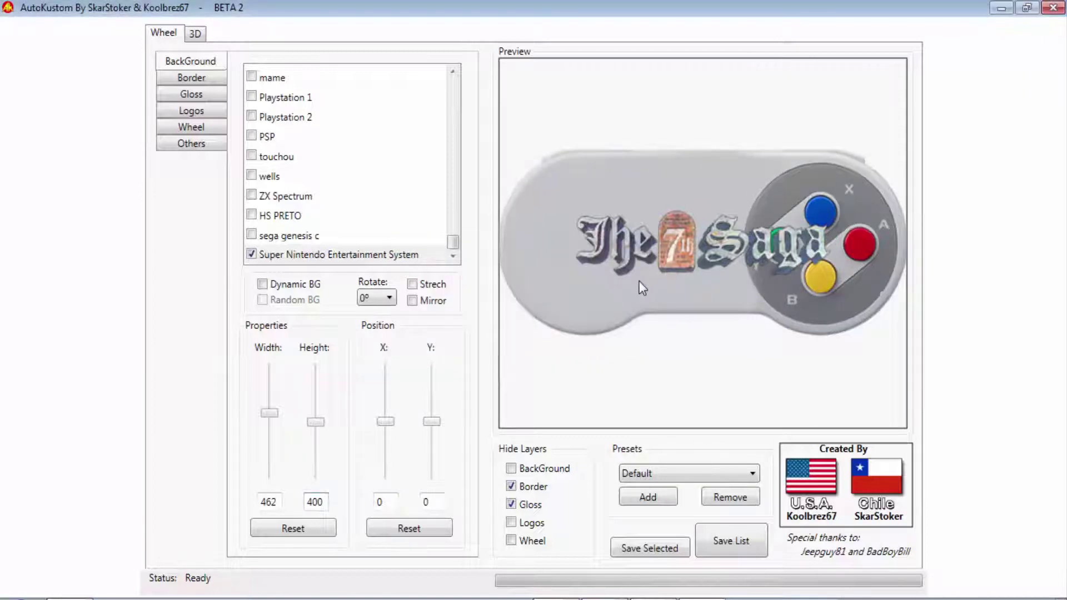
pyautogui.click(324, 503)
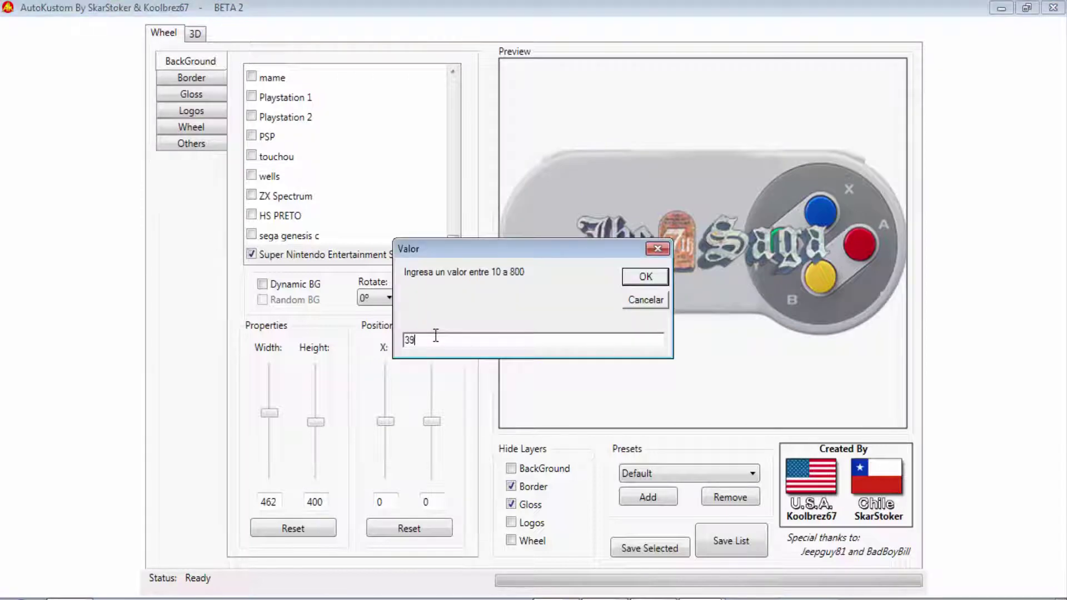
pyautogui.press('Return')
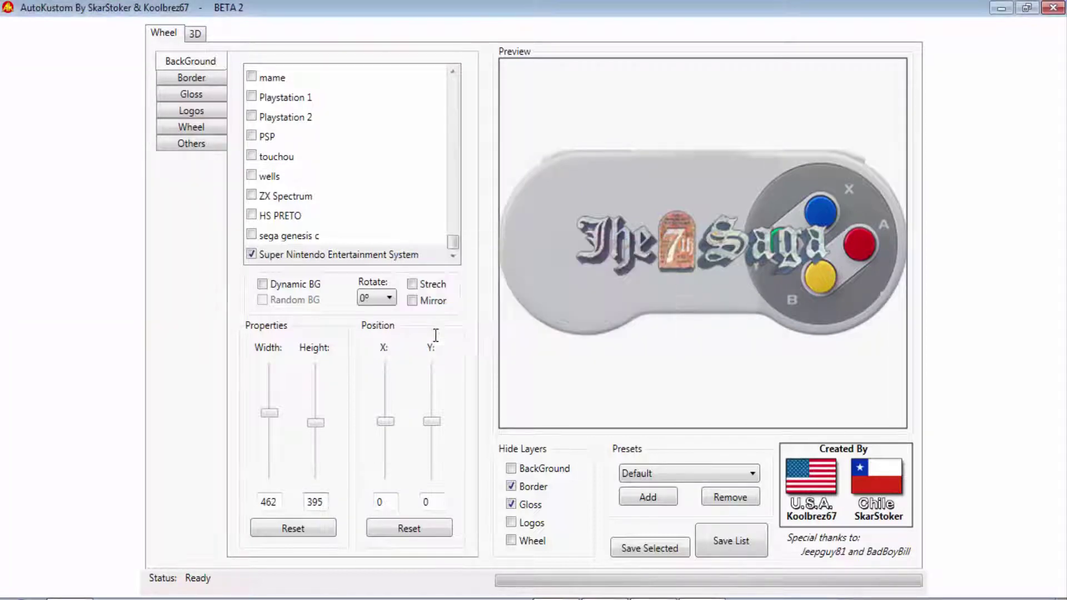
# Step: Set the controller background's height to 385 and its width to 450
pyautogui.click(325, 506)
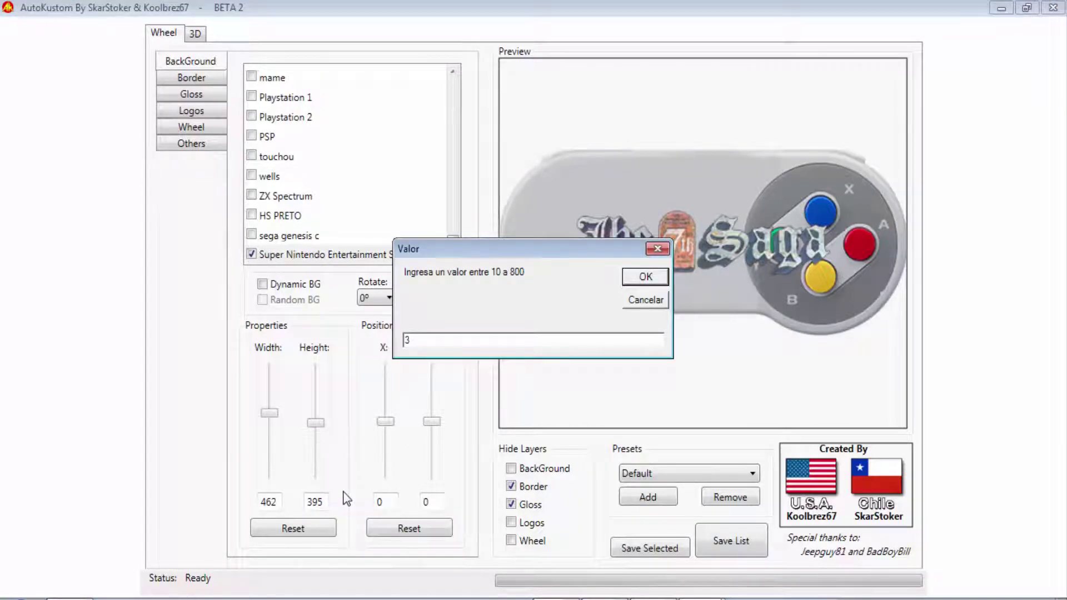
pyautogui.press('Return')
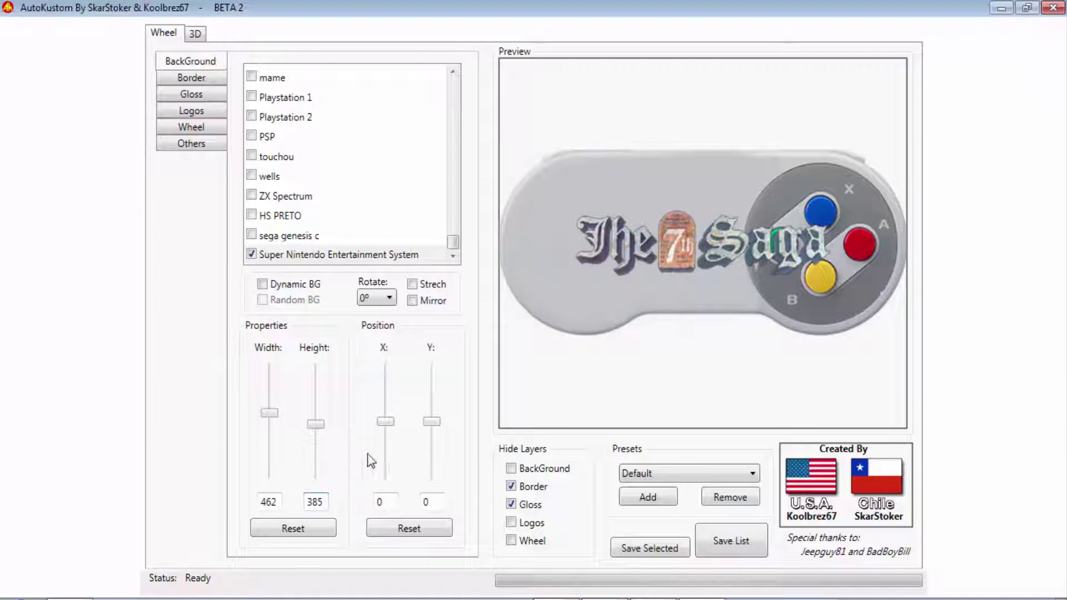
pyautogui.moveTo(280, 502); pyautogui.dragTo(271, 502)
pyautogui.doubleClick(276, 502)
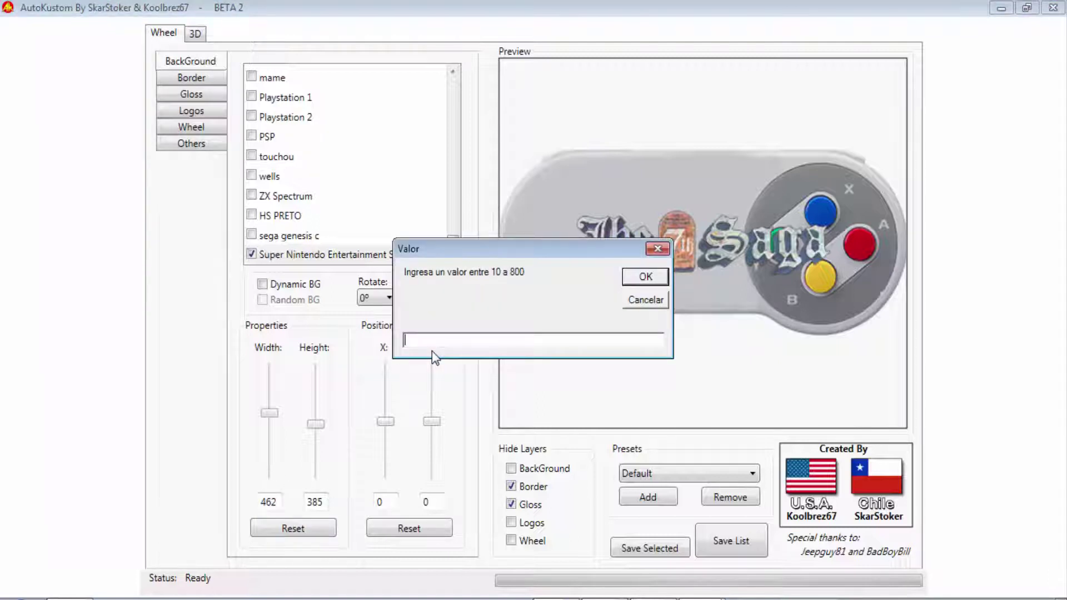
pyautogui.write('450')
pyautogui.click(630, 283)
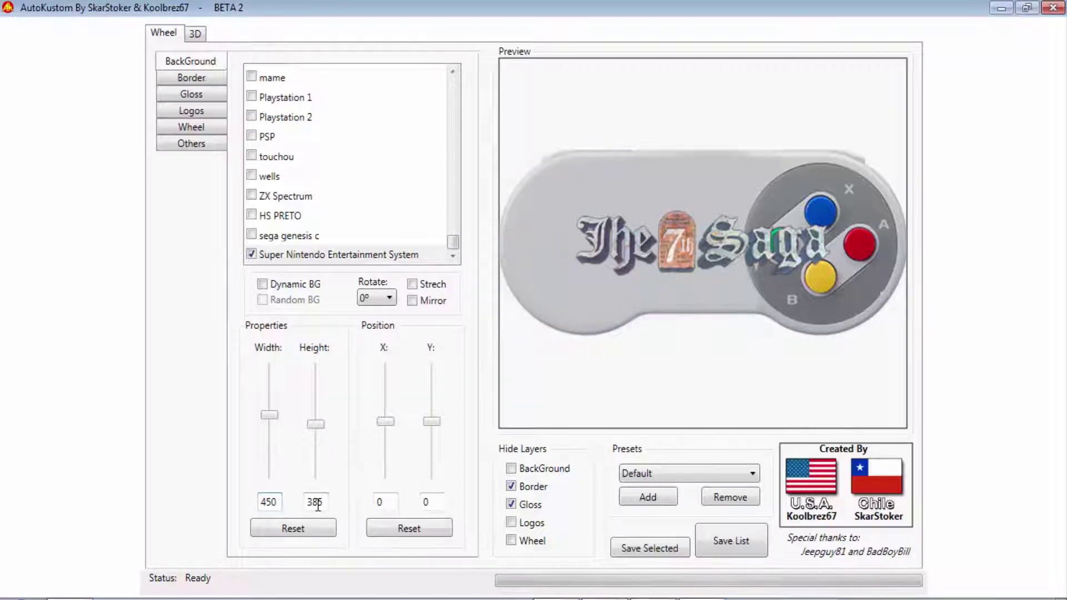
# Step: Reselect the Super Nintendo Entertainment System background and preview the 90 Minutes - European Prime Goal (Europe) wheel art over it
pyautogui.click(303, 251)
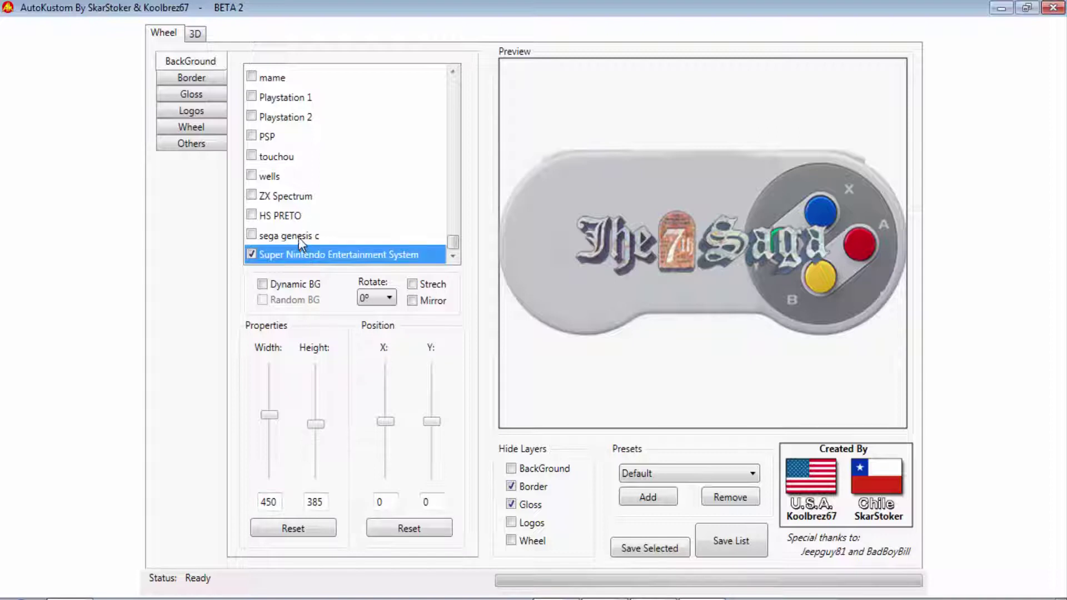
pyautogui.click(299, 237)
pyautogui.click(300, 255)
pyautogui.click(196, 129)
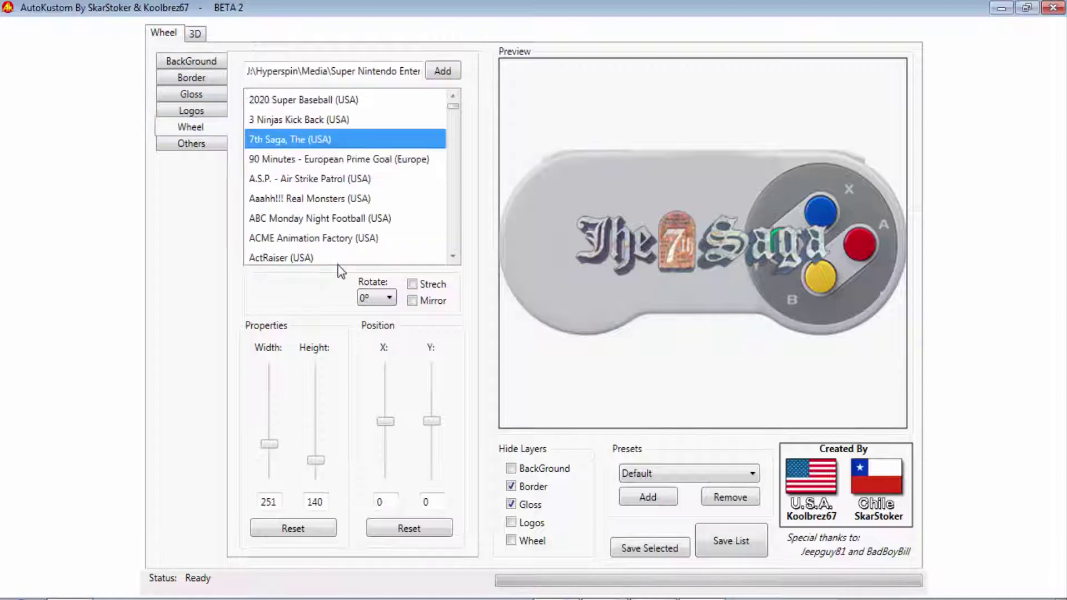
pyautogui.click(287, 160)
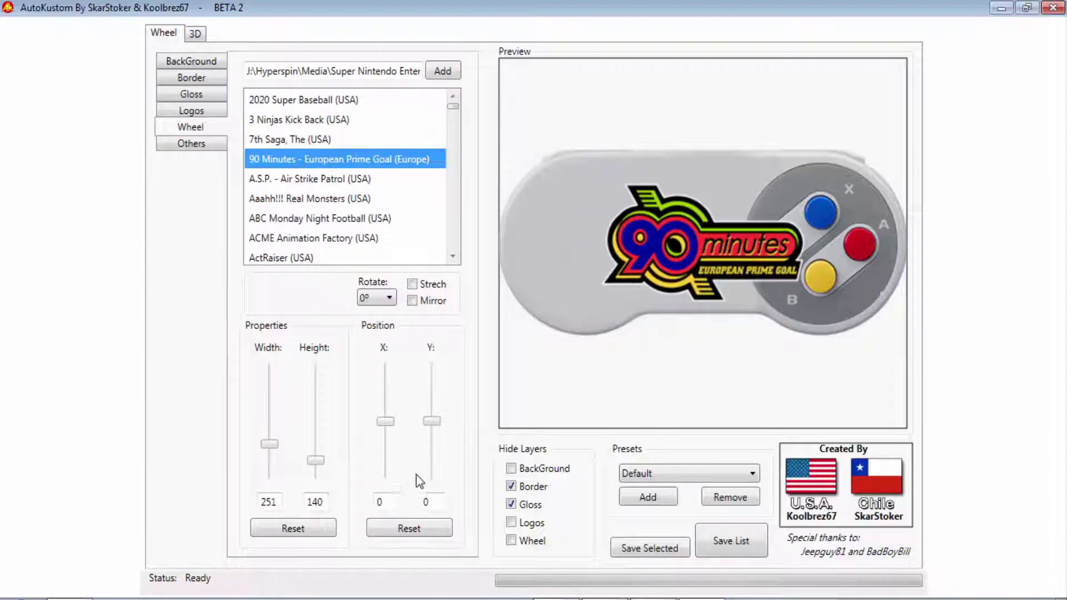
# Step: Shift the wheel art horizontally to an X position of about -68, checking the placement with A.S.P. - Air Strike Patrol (USA)
pyautogui.moveTo(392, 423); pyautogui.dragTo(399, 433)
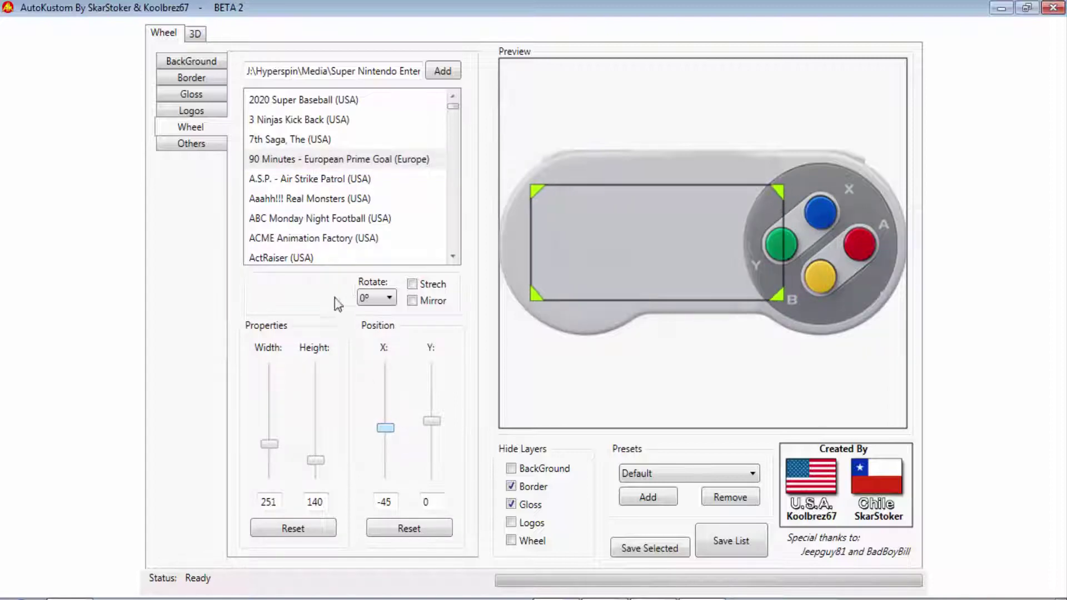
pyautogui.click(331, 175)
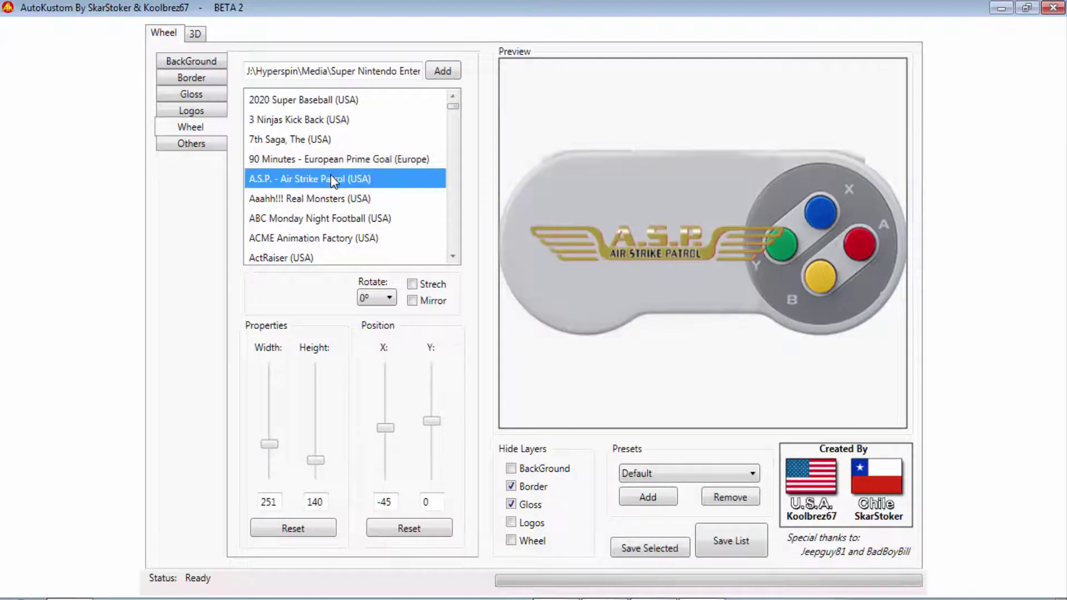
pyautogui.click(386, 432)
pyautogui.moveTo(386, 432); pyautogui.dragTo(386, 433)
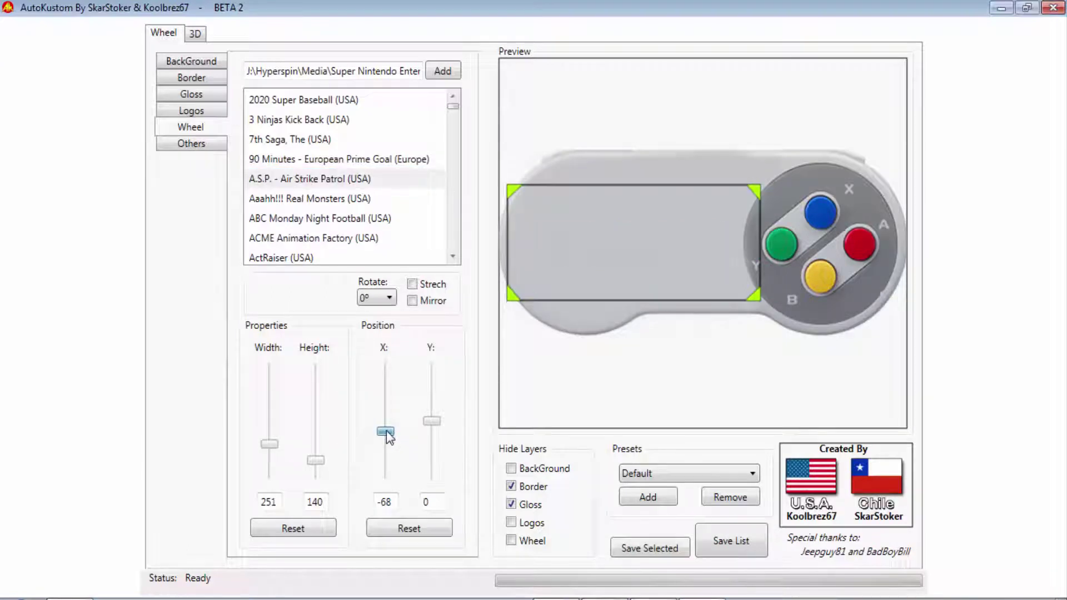
# Step: Preview the controller wheel art for a sample of games from Aaahh!!! Real Monsters (USA) through Aero Fighters (USA), checking how each logo fits
pyautogui.click(331, 215)
pyautogui.click(324, 199)
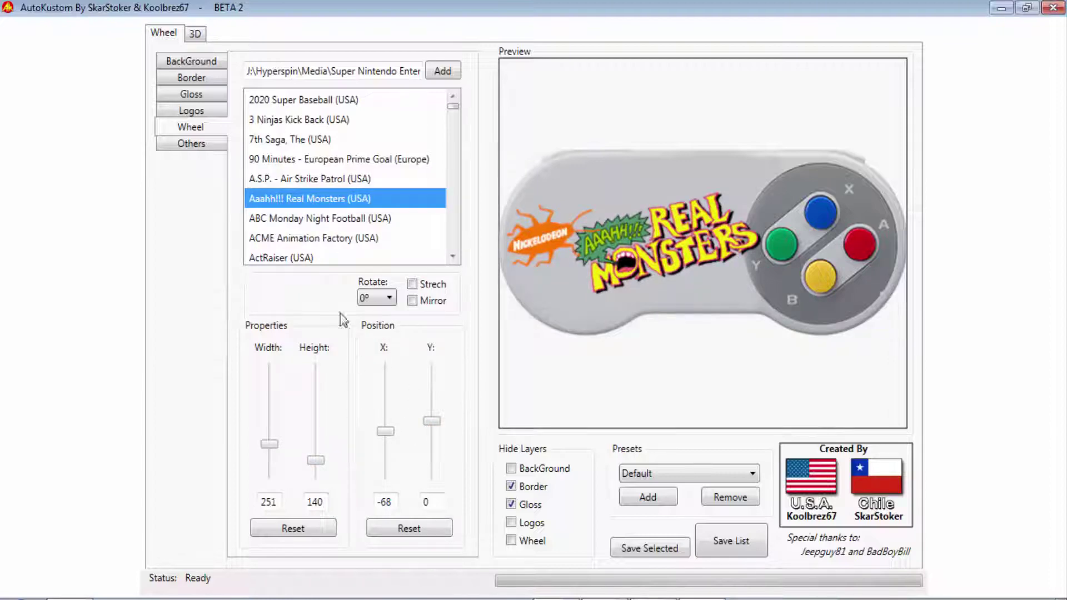
pyautogui.click(327, 238)
pyautogui.scroll(-1, 334, 225)
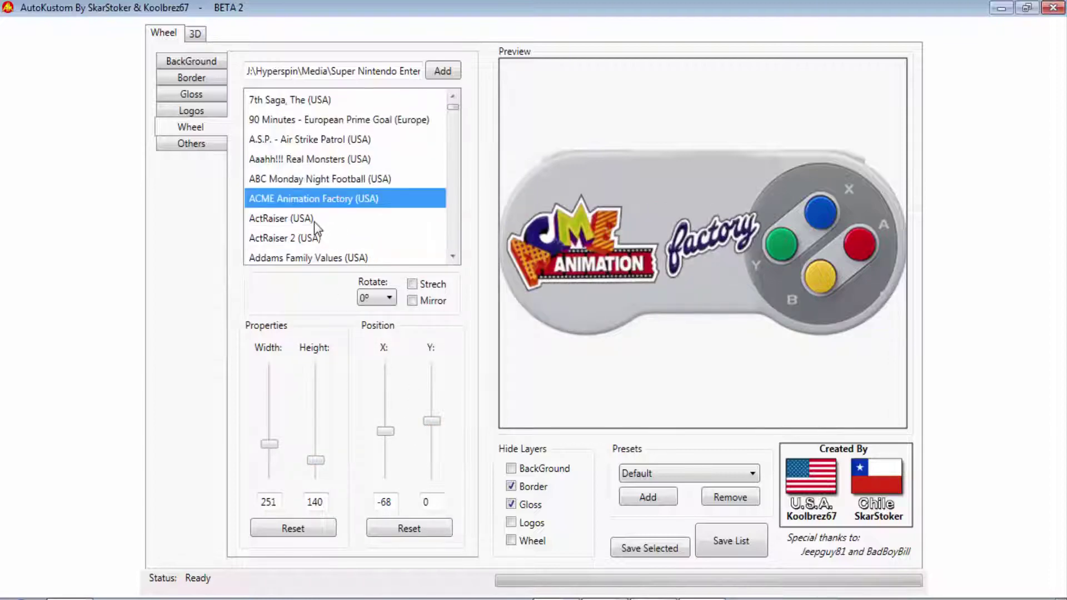
pyautogui.click(316, 220)
pyautogui.scroll(-2, 329, 226)
pyautogui.click(333, 220)
pyautogui.scroll(-1, 334, 220)
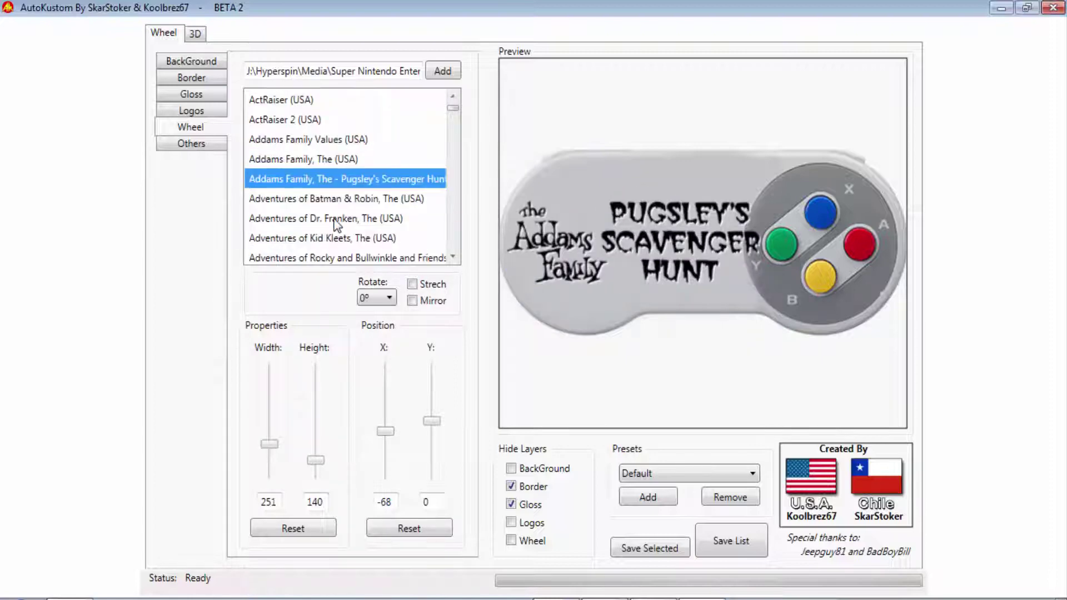
pyautogui.click(335, 220)
pyautogui.scroll(-2, 334, 221)
pyautogui.click(333, 217)
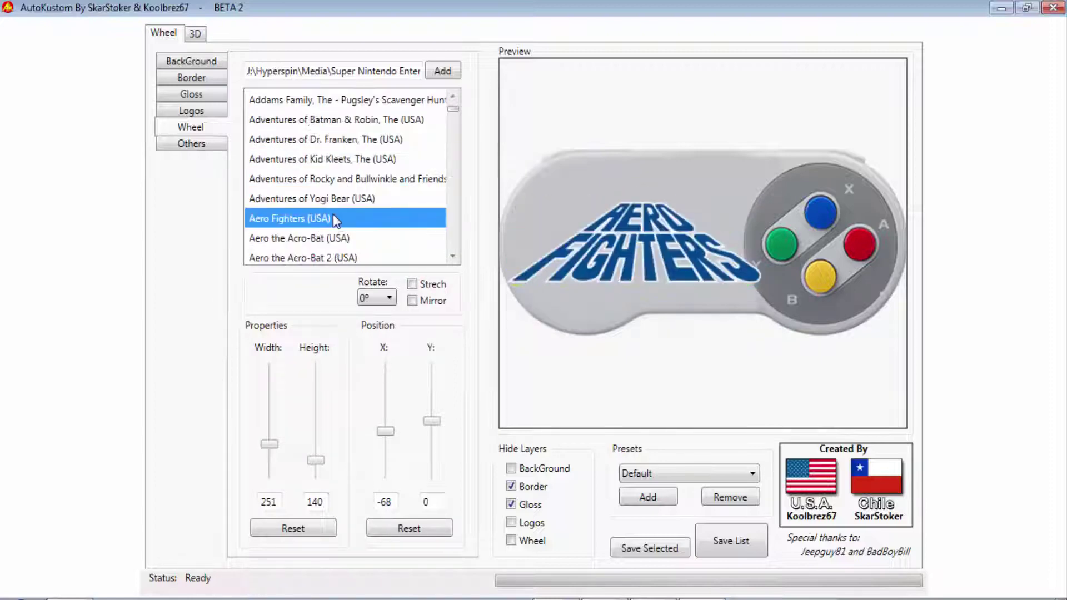
# Step: Check the logo placement on the controller for a sample of games from Aerobiz Supersonic (USA) through Axelay (USA)
pyautogui.scroll(-1, 334, 217)
pyautogui.scroll(-1, 336, 219)
pyautogui.click(335, 218)
pyautogui.scroll(-2, 336, 218)
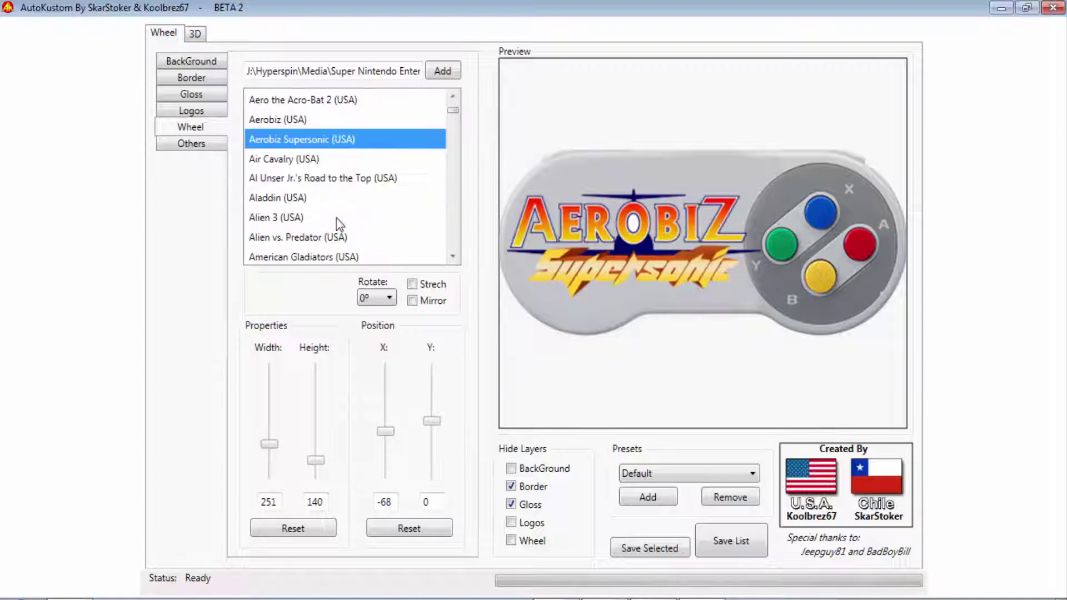
pyautogui.click(336, 218)
pyautogui.scroll(-1, 337, 219)
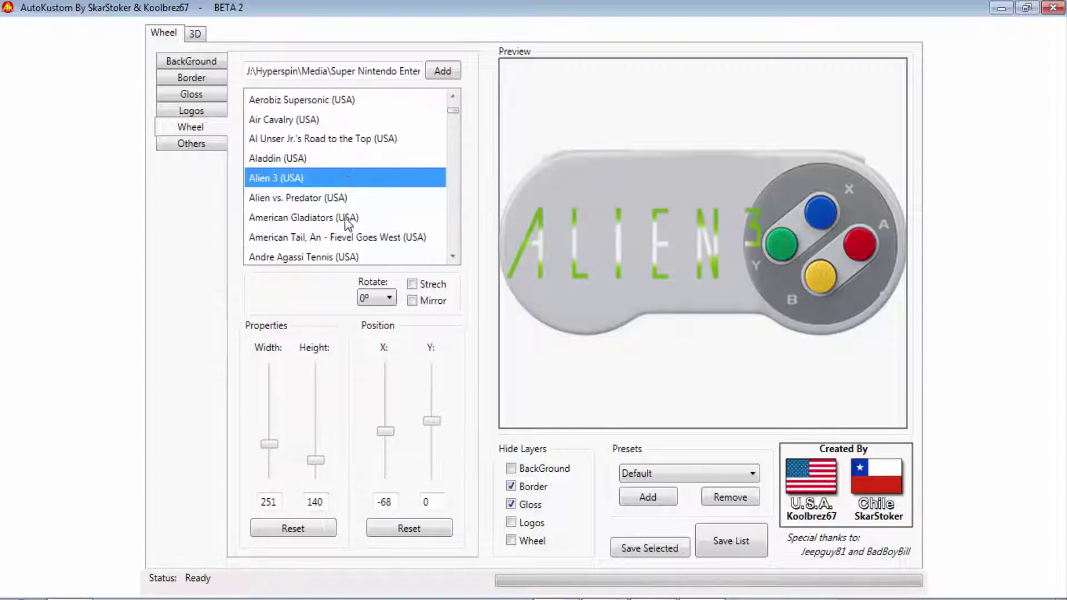
pyautogui.click(339, 218)
pyautogui.scroll(-1, 350, 219)
pyautogui.click(347, 218)
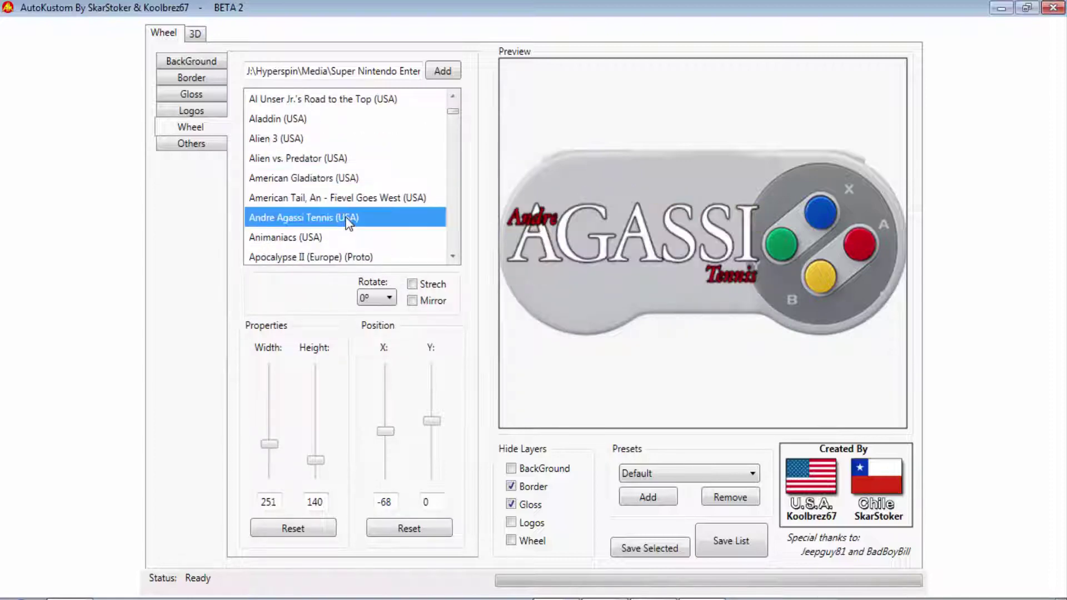
pyautogui.scroll(-1, 346, 218)
pyautogui.click(348, 219)
pyautogui.scroll(-2, 356, 222)
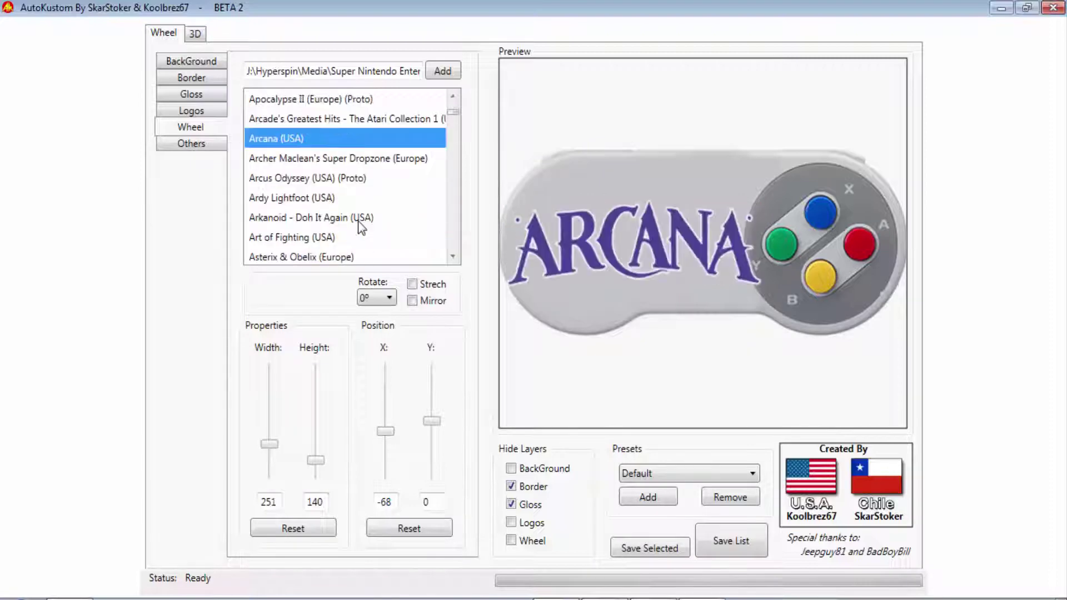
pyautogui.click(352, 219)
pyautogui.scroll(-2, 350, 223)
pyautogui.click(342, 216)
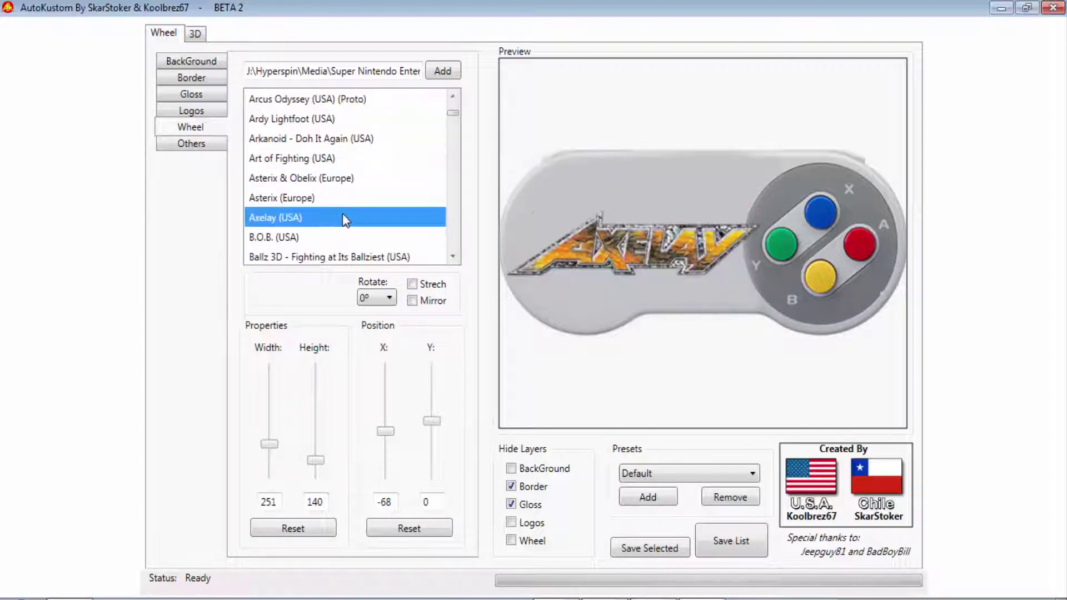
# Step: Examine the logo fit on the controller for a sample of games from BASS Masters Classic (USA) through Big Sky Trooper (USA)
pyautogui.scroll(-1, 350, 218)
pyautogui.scroll(-2, 356, 217)
pyautogui.click(352, 217)
pyautogui.scroll(-1, 352, 217)
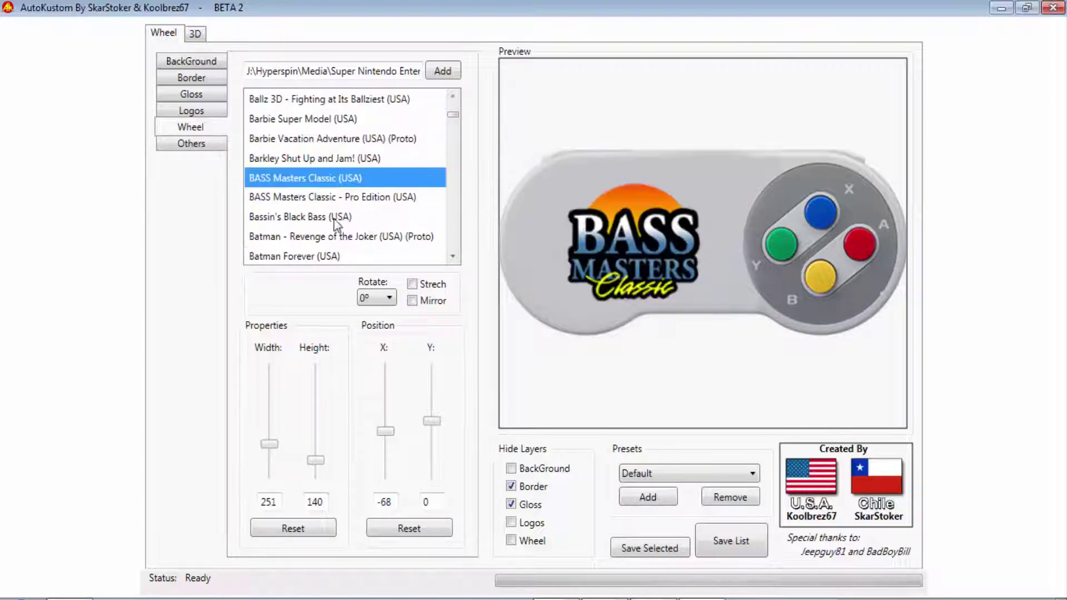
pyautogui.click(345, 217)
pyautogui.scroll(-1, 346, 219)
pyautogui.scroll(-1, 361, 217)
pyautogui.click(361, 217)
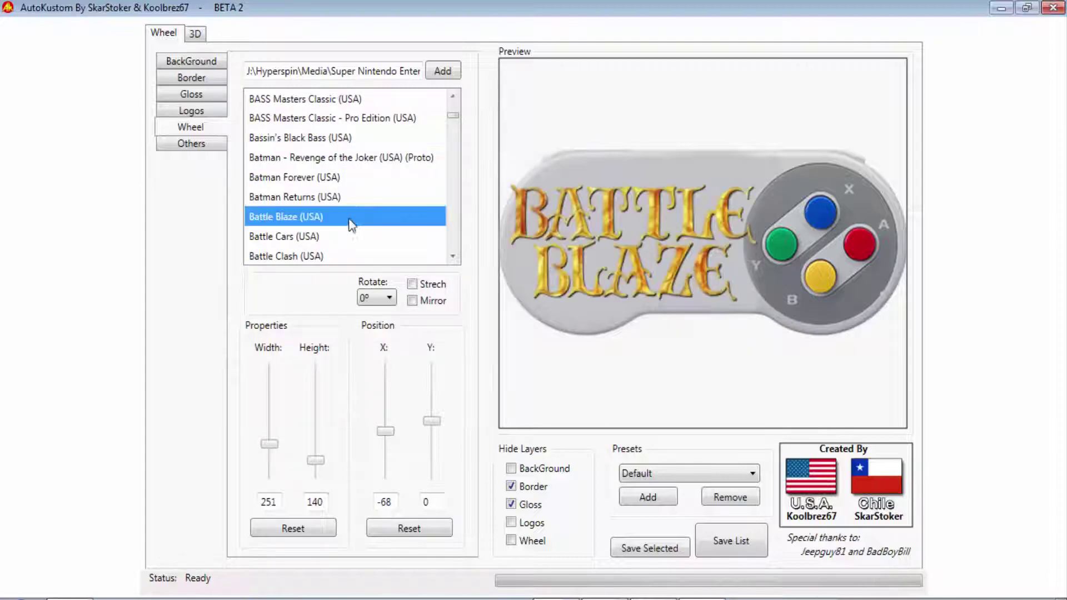
pyautogui.scroll(-2, 353, 221)
pyautogui.click(347, 218)
pyautogui.scroll(-3, 356, 217)
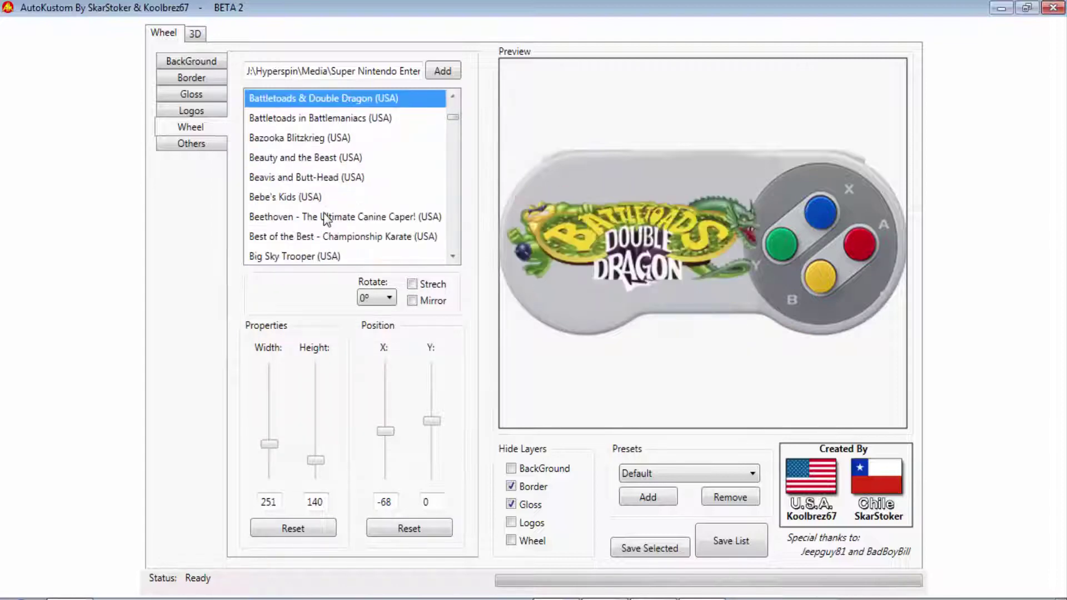
pyautogui.click(365, 217)
pyautogui.scroll(-1, 365, 217)
pyautogui.click(350, 216)
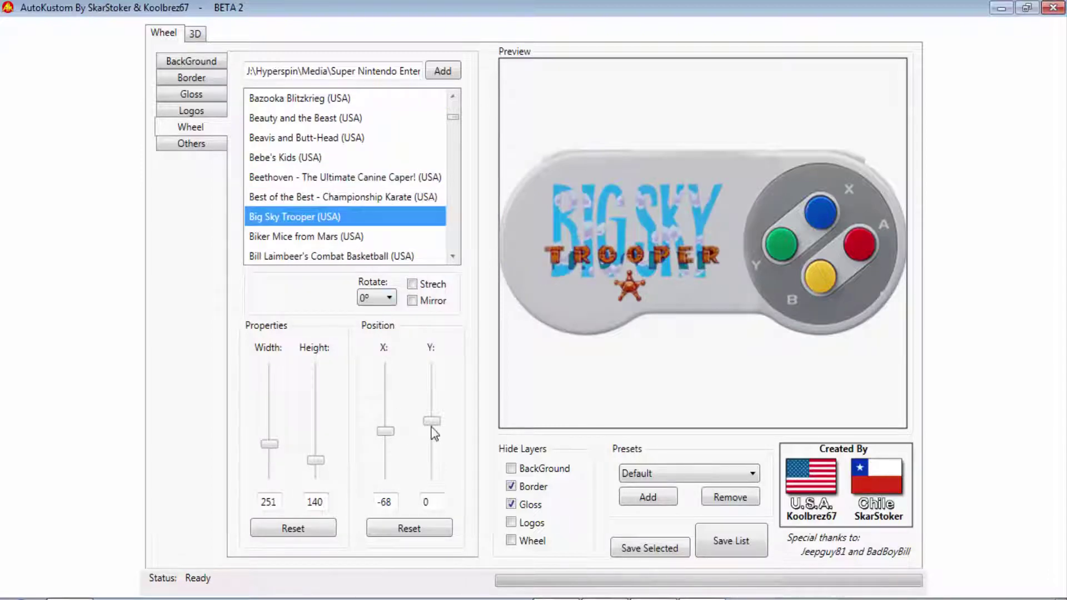
# Step: Adjust the wheel art's Y position to about 3, checking it with Biker Mice from Mars (USA) and Bill Laimbeer's Combat Basketball (USA)
pyautogui.moveTo(433, 428); pyautogui.dragTo(434, 427)
pyautogui.scroll(-10, 438, 427)
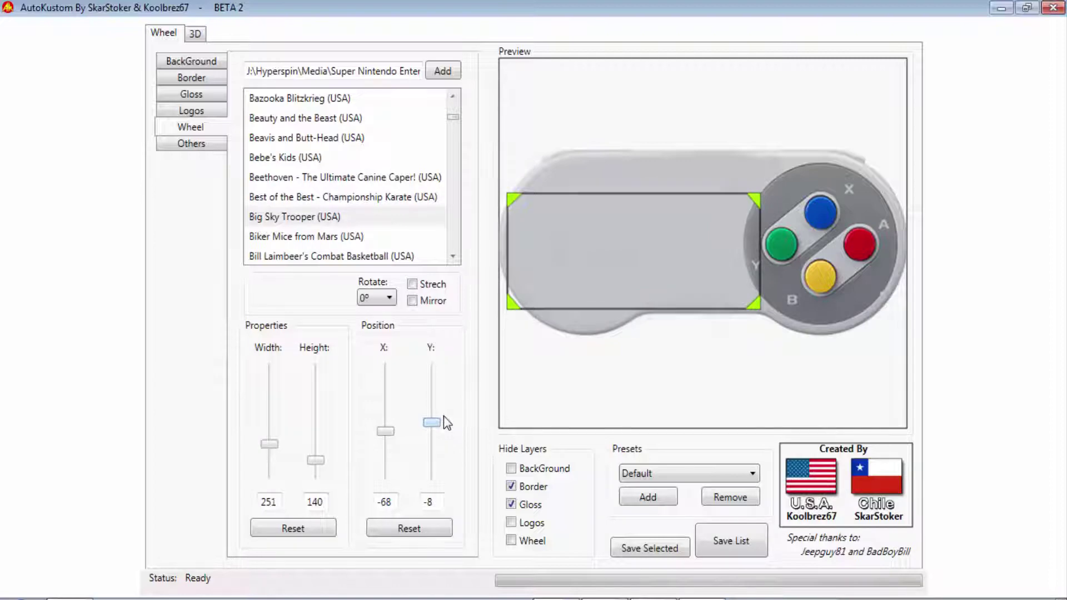
pyautogui.moveTo(432, 424); pyautogui.dragTo(439, 427)
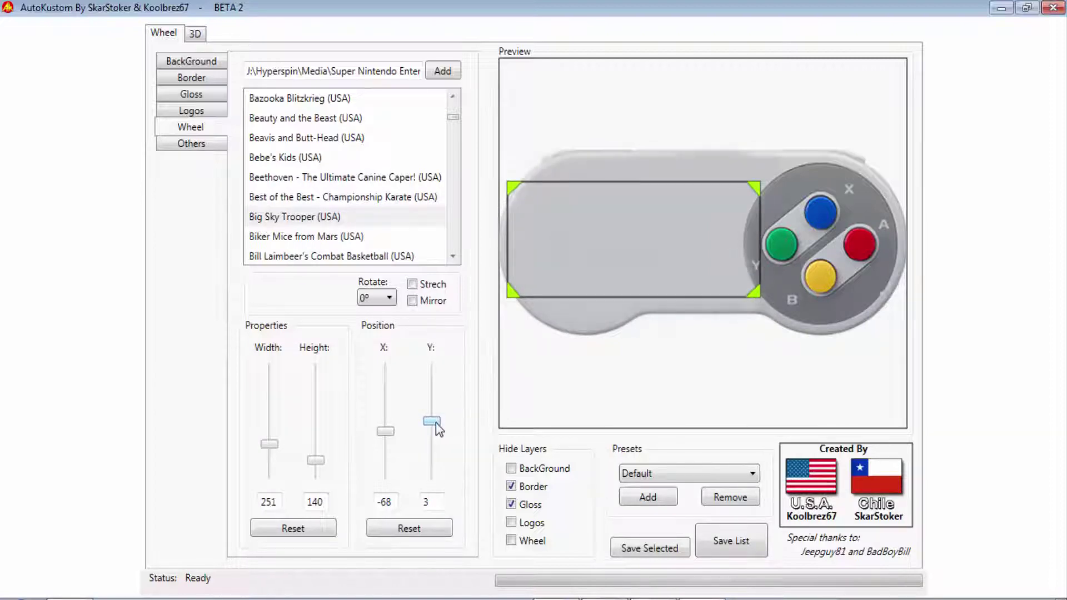
pyautogui.click(342, 240)
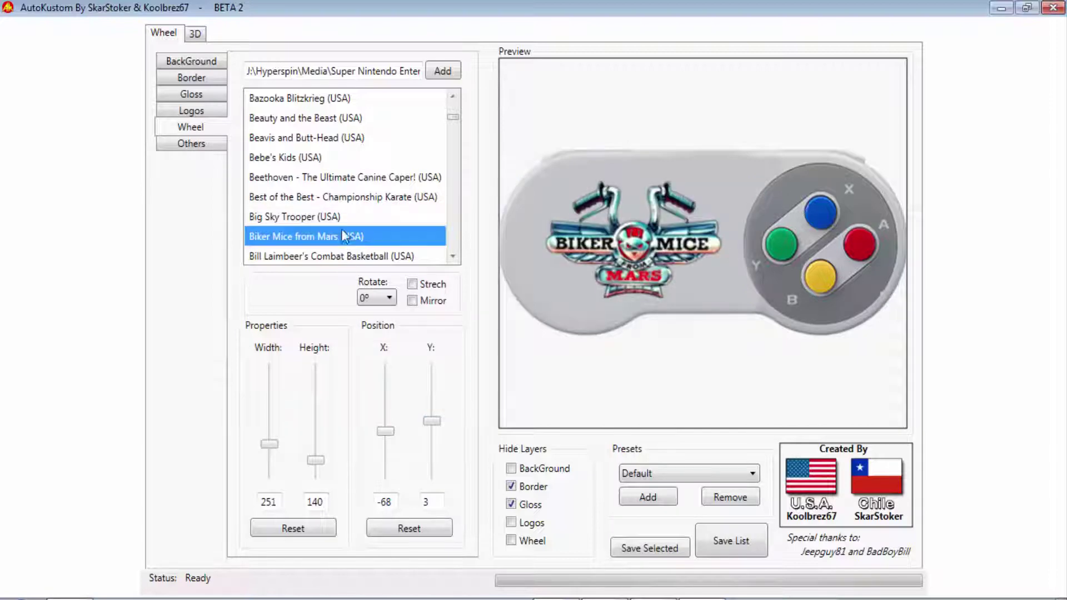
pyautogui.scroll(-1, 334, 233)
pyautogui.click(349, 221)
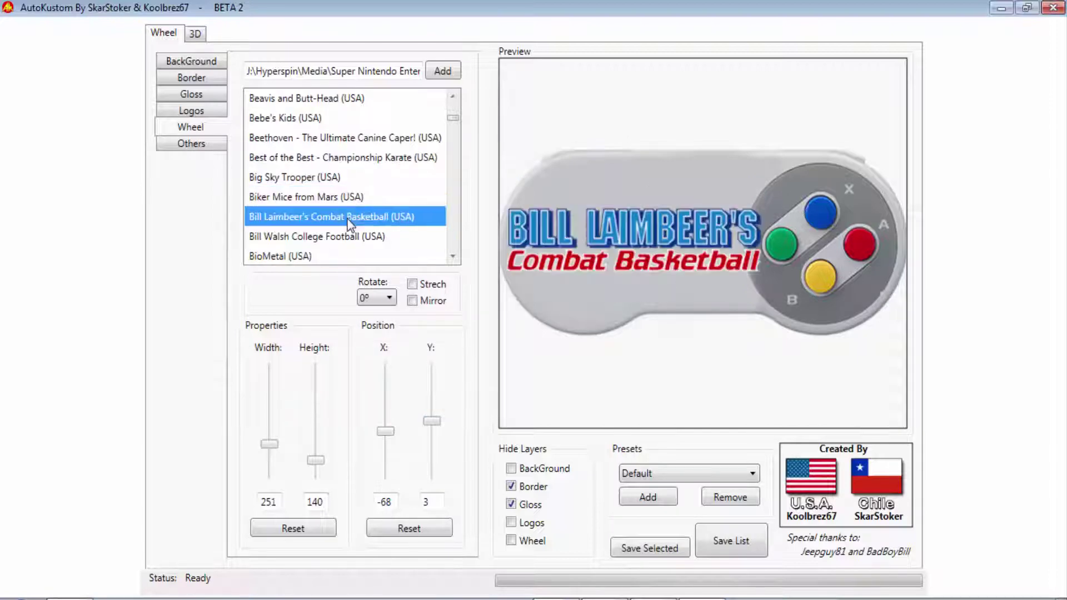
# Step: Try a wheel art width of about 217, previewing it with Big Sky Trooper (USA) and Blues Brothers, The (USA)
pyautogui.click(274, 445)
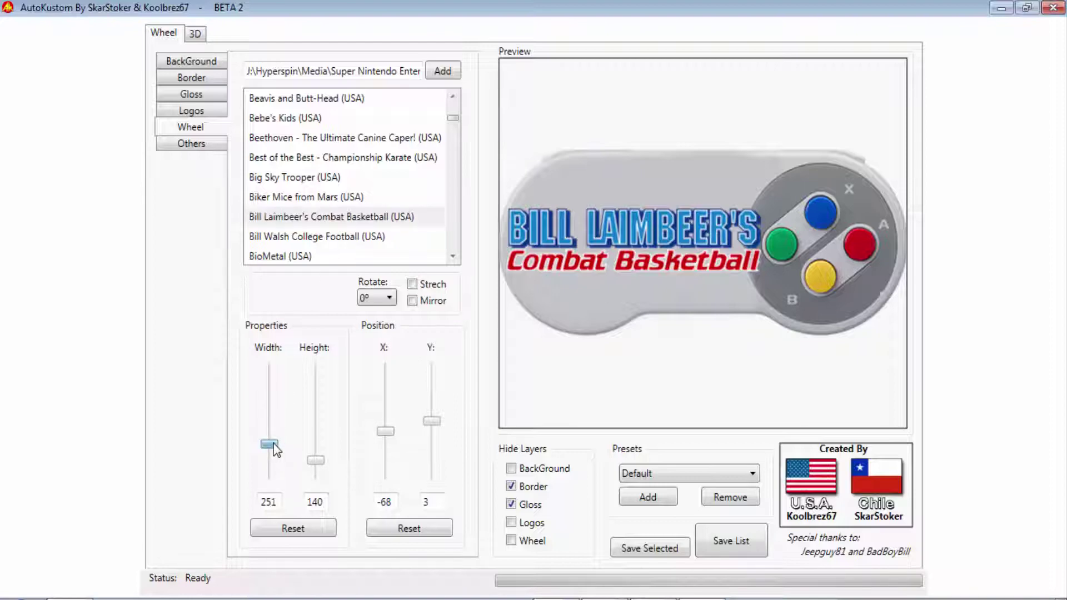
pyautogui.moveTo(278, 445); pyautogui.dragTo(288, 450)
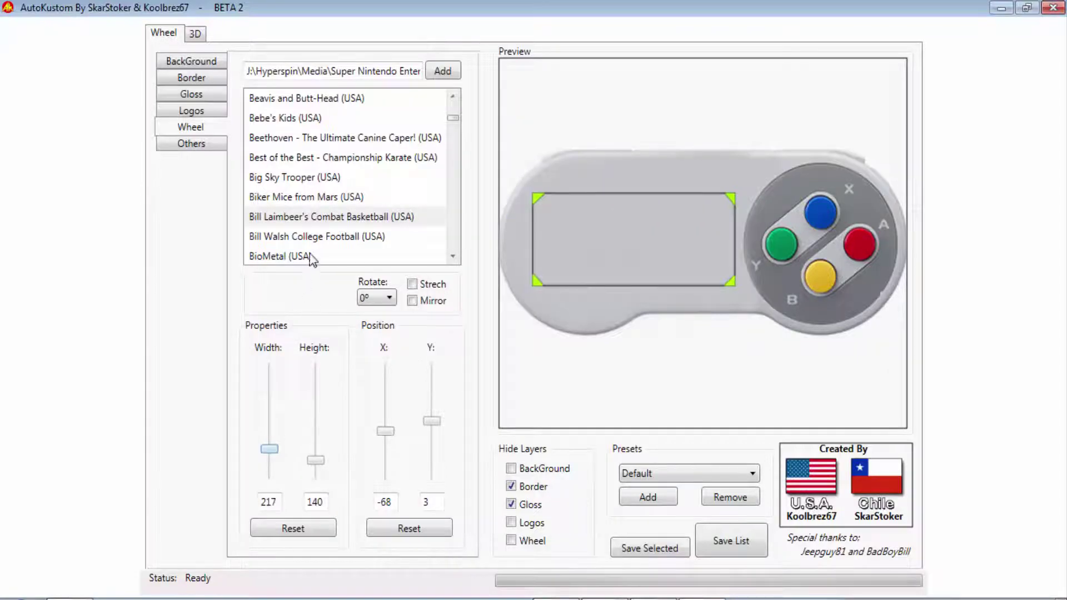
pyautogui.click(320, 238)
pyautogui.click(318, 177)
pyautogui.scroll(-2, 314, 178)
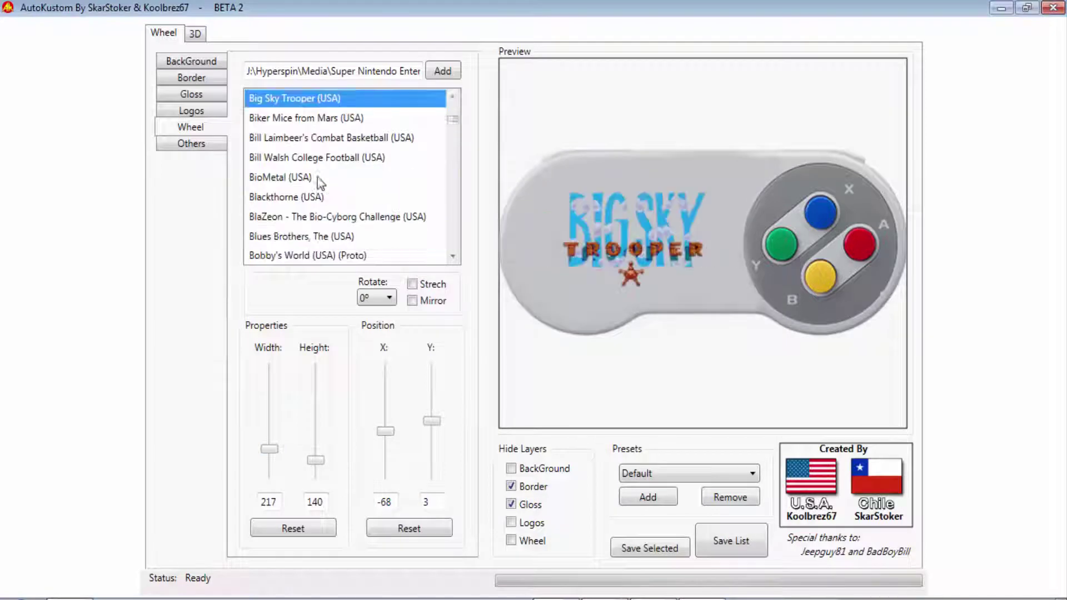
pyautogui.click(300, 184)
pyautogui.click(314, 201)
pyautogui.scroll(-1, 319, 219)
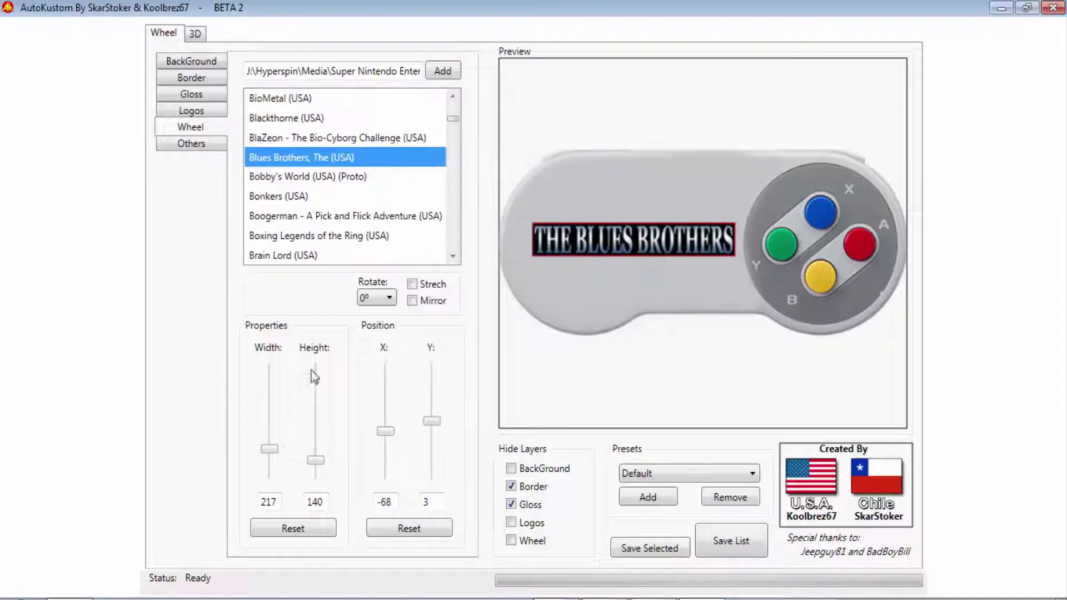
# Step: Set the wheel art's width to 230 and check the fit with Brain Lord (USA)
pyautogui.click(268, 502)
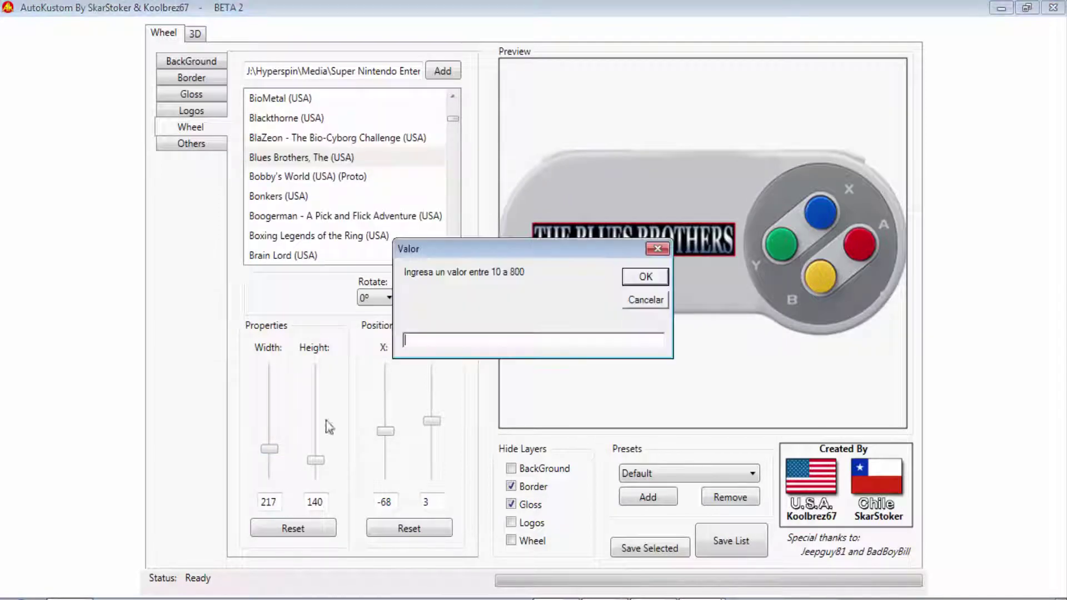
pyautogui.write('230')
pyautogui.click(645, 276)
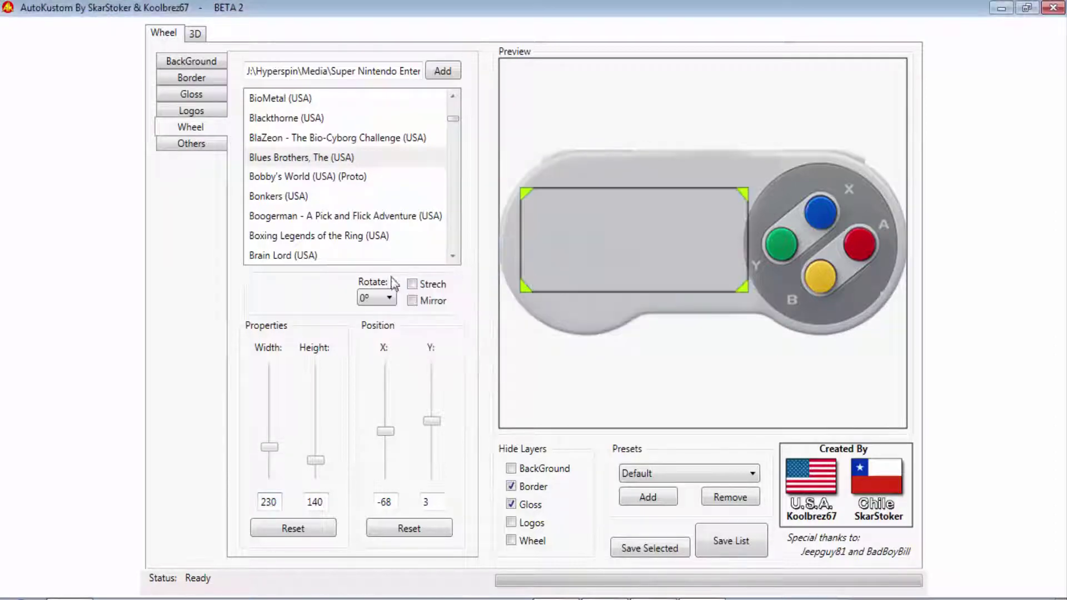
pyautogui.click(318, 219)
pyautogui.scroll(-1, 318, 223)
pyautogui.click(318, 219)
pyautogui.scroll(-2, 320, 233)
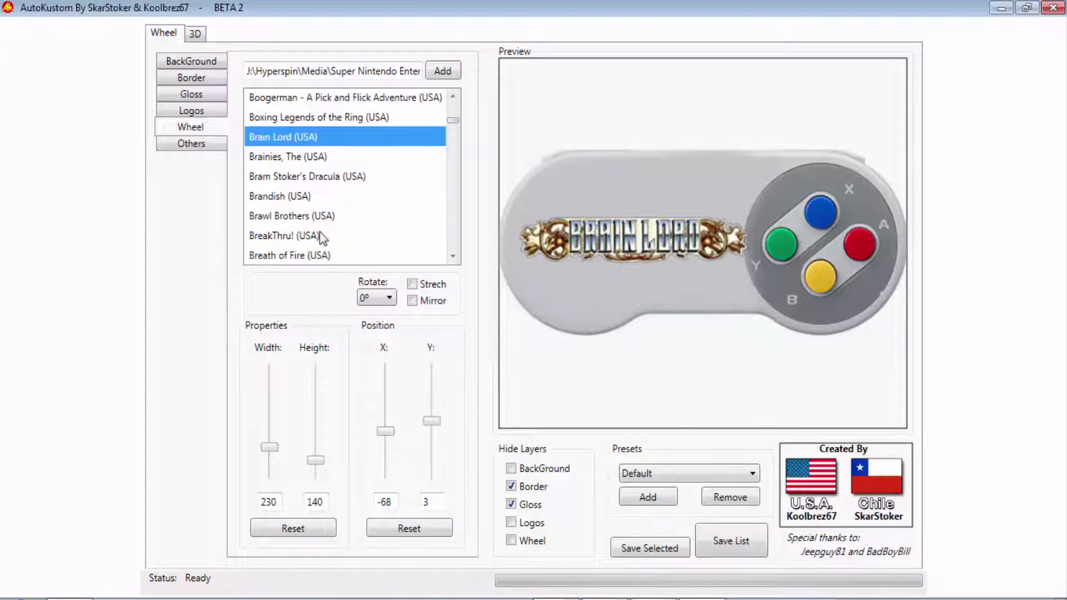
# Step: Preview the resized wheel art for further games, including Brett Hull Hockey '95 (USA), Cacoma Knight in Bizyland (USA) and Cannondale Cup (USA)
pyautogui.click(319, 235)
pyautogui.scroll(-2, 320, 234)
pyautogui.click(323, 218)
pyautogui.scroll(-2, 326, 222)
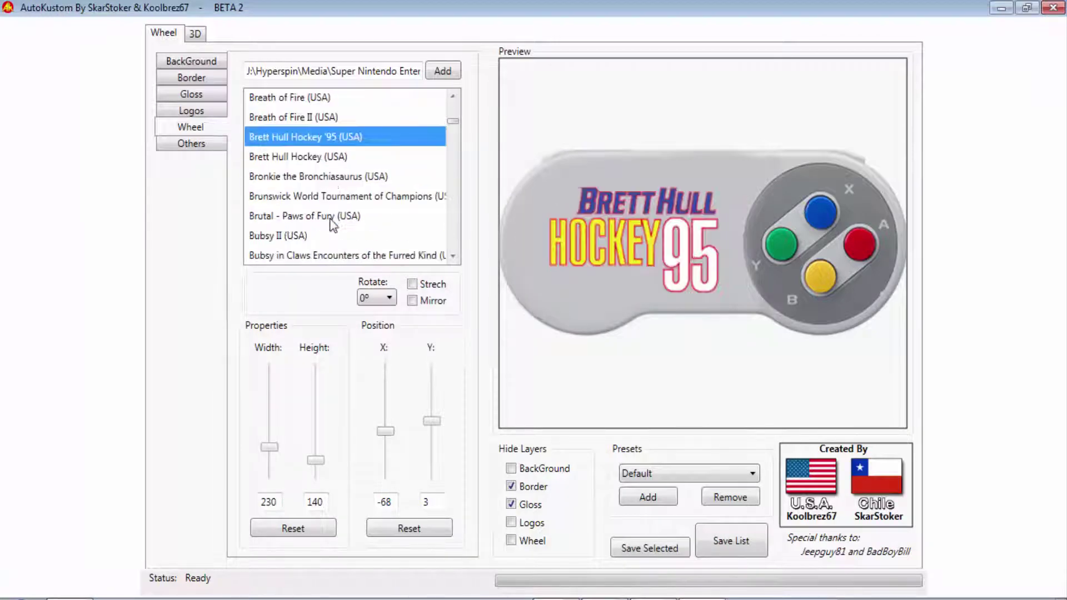
pyautogui.click(326, 218)
pyautogui.scroll(-3, 331, 221)
pyautogui.click(336, 218)
pyautogui.scroll(-2, 337, 219)
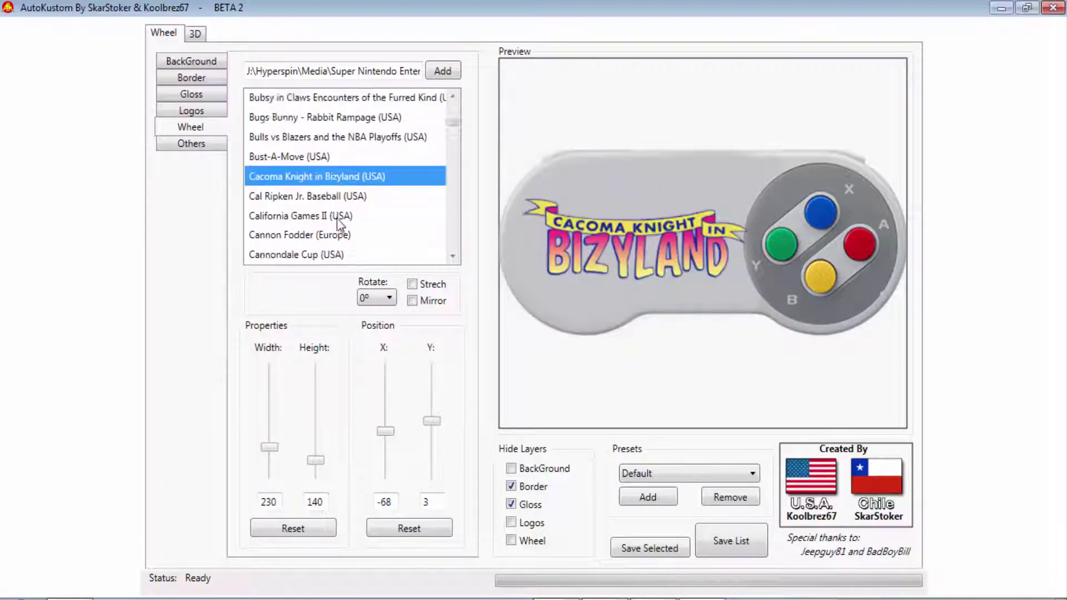
pyautogui.click(337, 217)
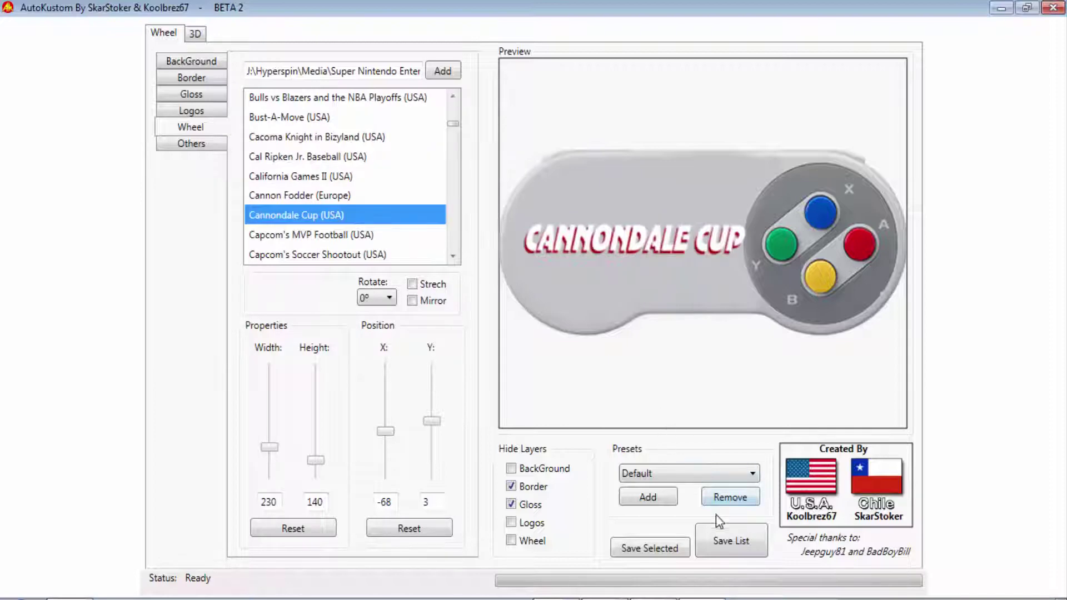
# Step: Save the whole list of wheel art to the Hyperspin Media folder Super Nintendo Entertainment System\Images\Wheel
pyautogui.click(731, 542)
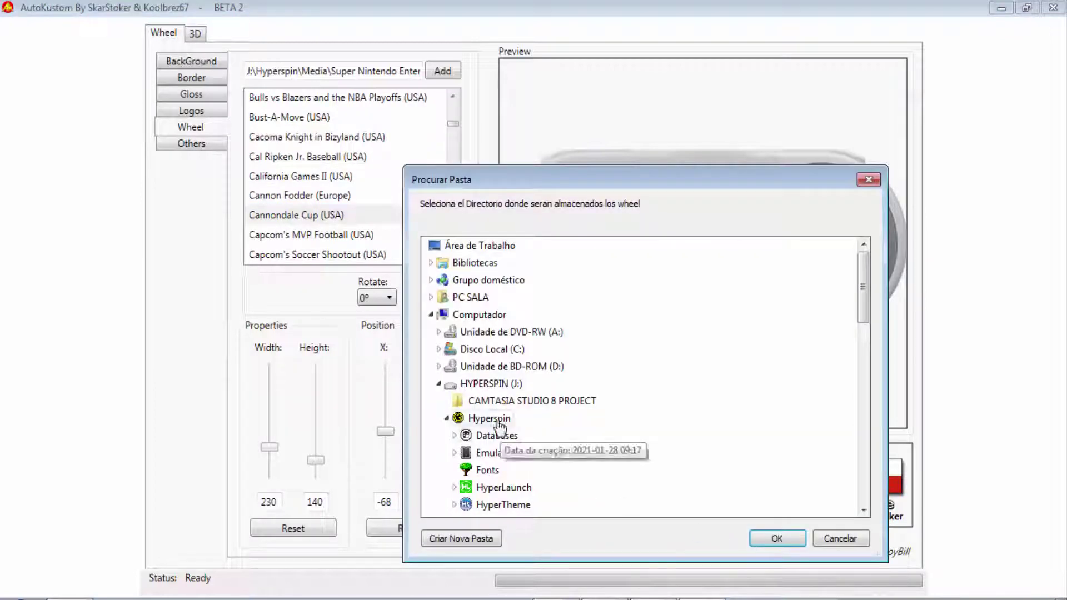
pyautogui.scroll(-1, 514, 445)
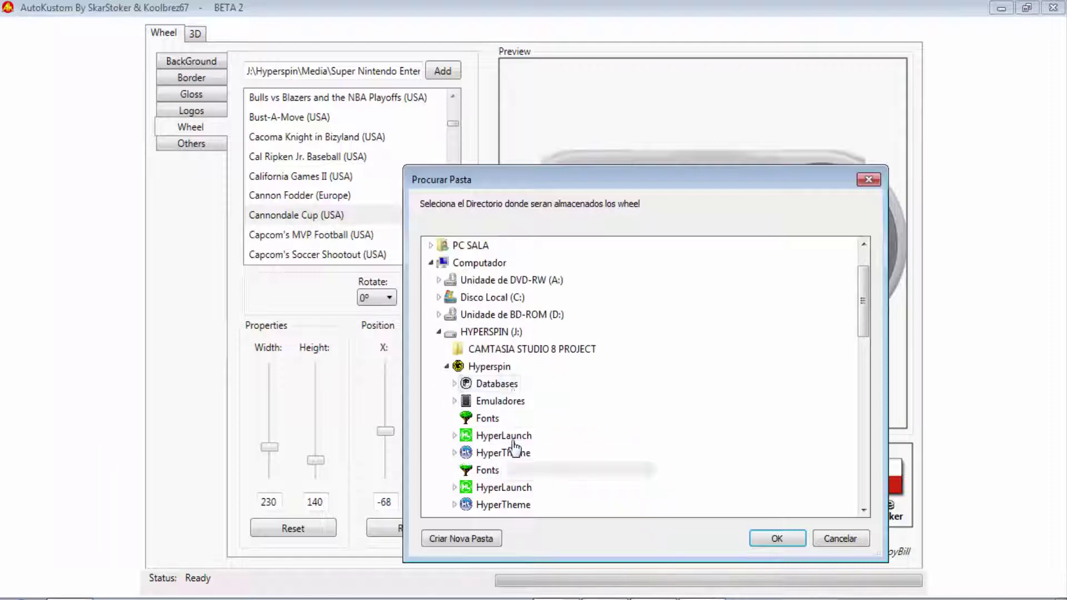
pyautogui.scroll(-1, 514, 445)
pyautogui.click(492, 436)
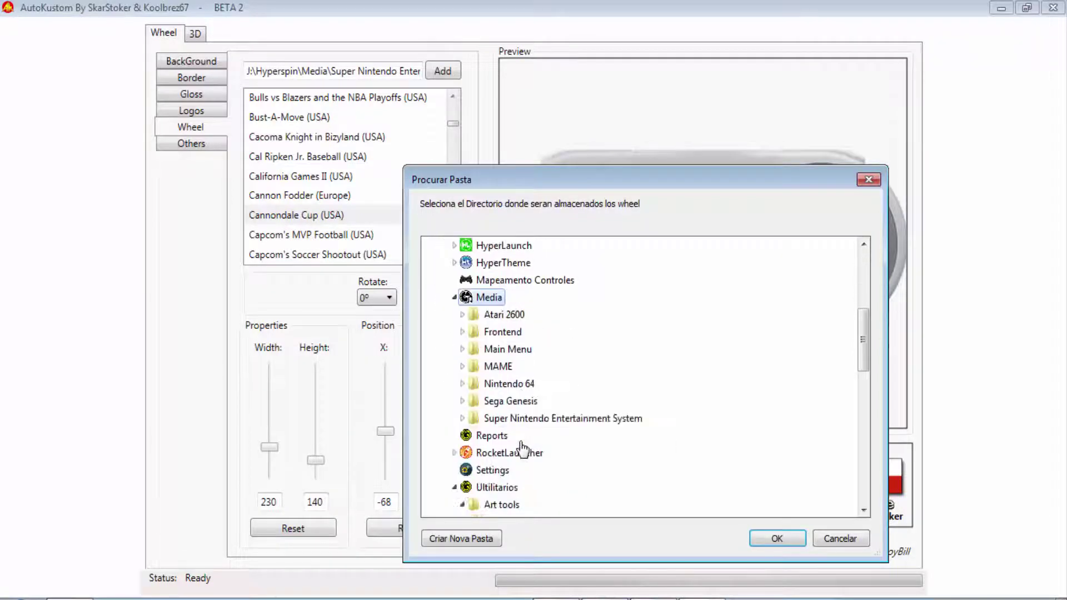
pyautogui.click(550, 420)
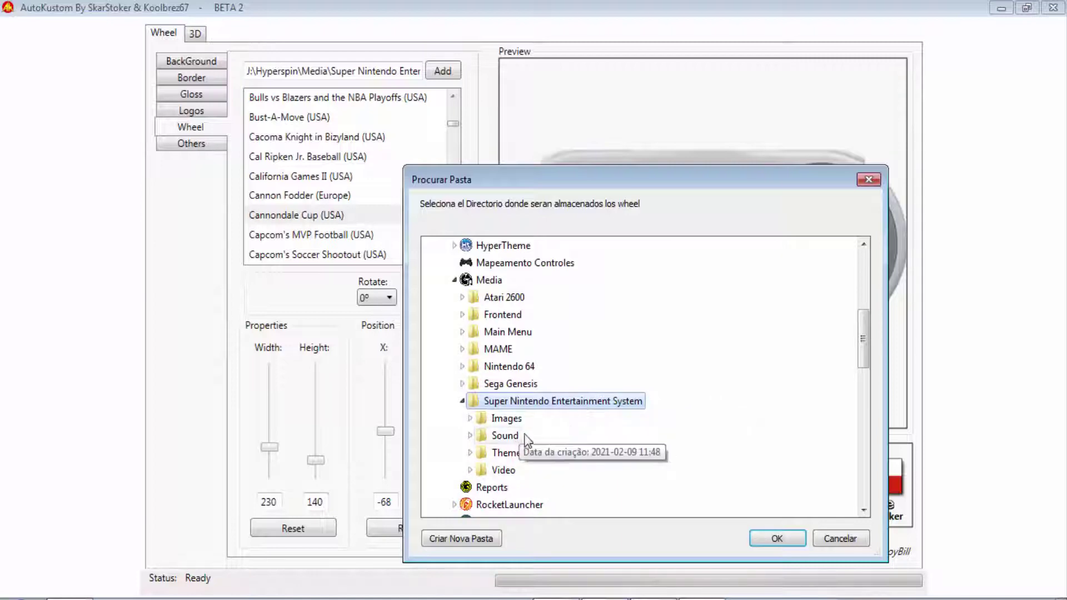
pyautogui.click(517, 419)
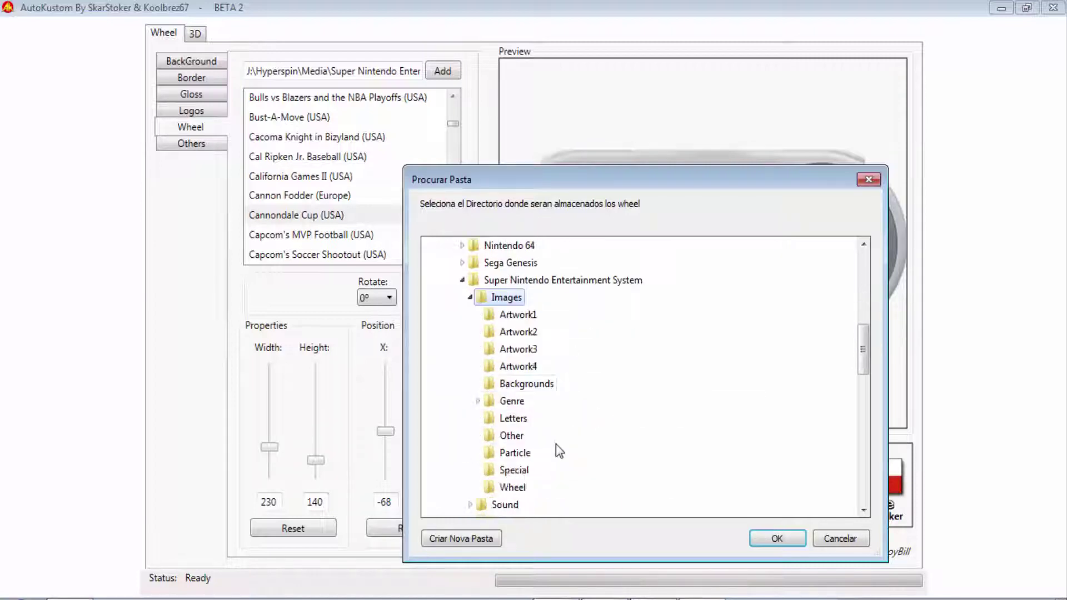
pyautogui.click(561, 483)
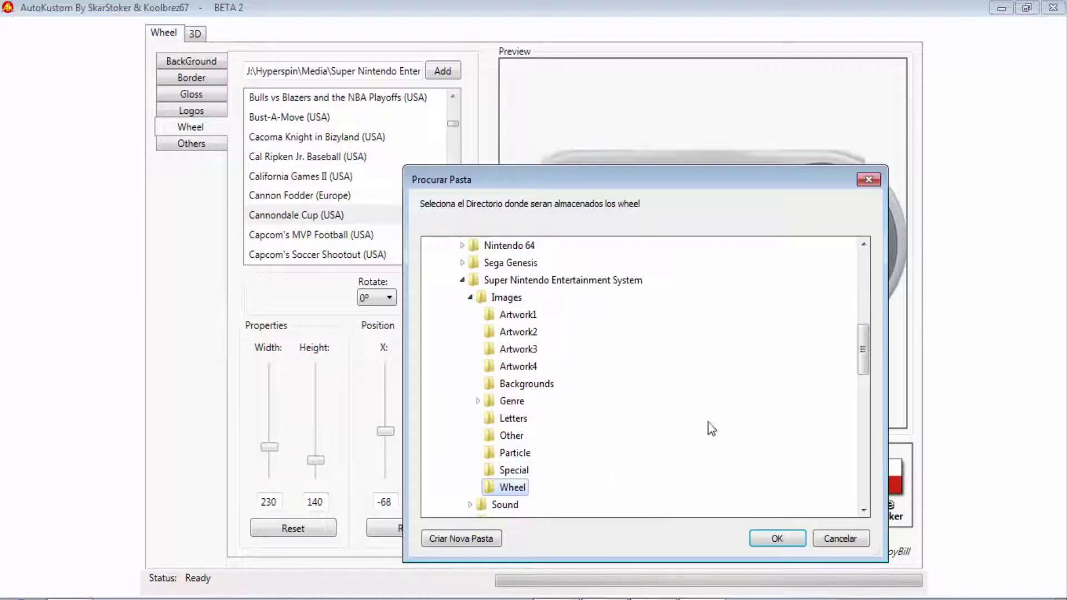
pyautogui.click(776, 539)
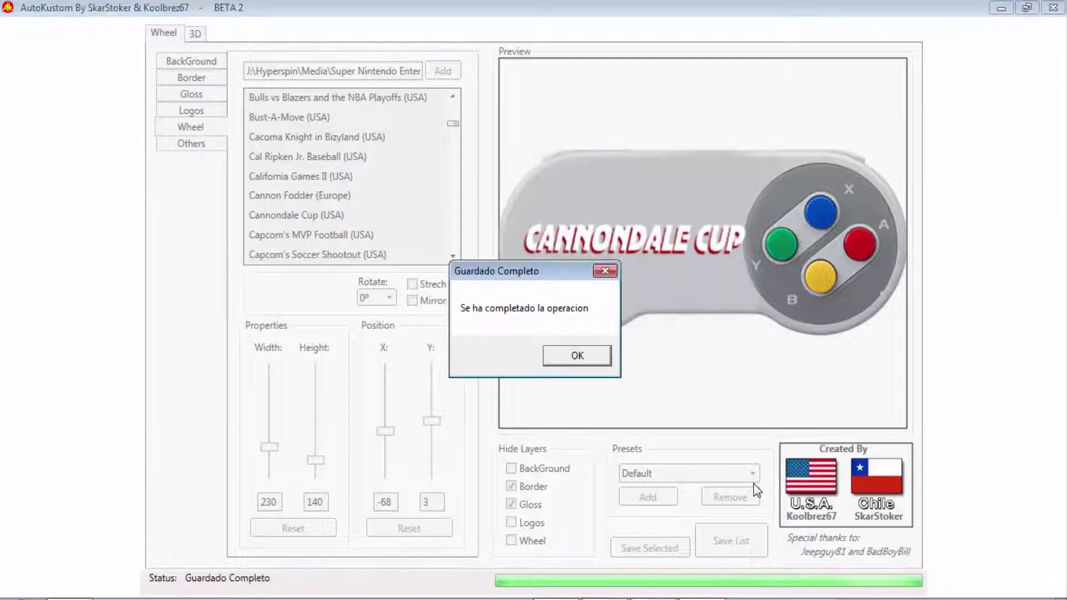
pyautogui.click(575, 356)
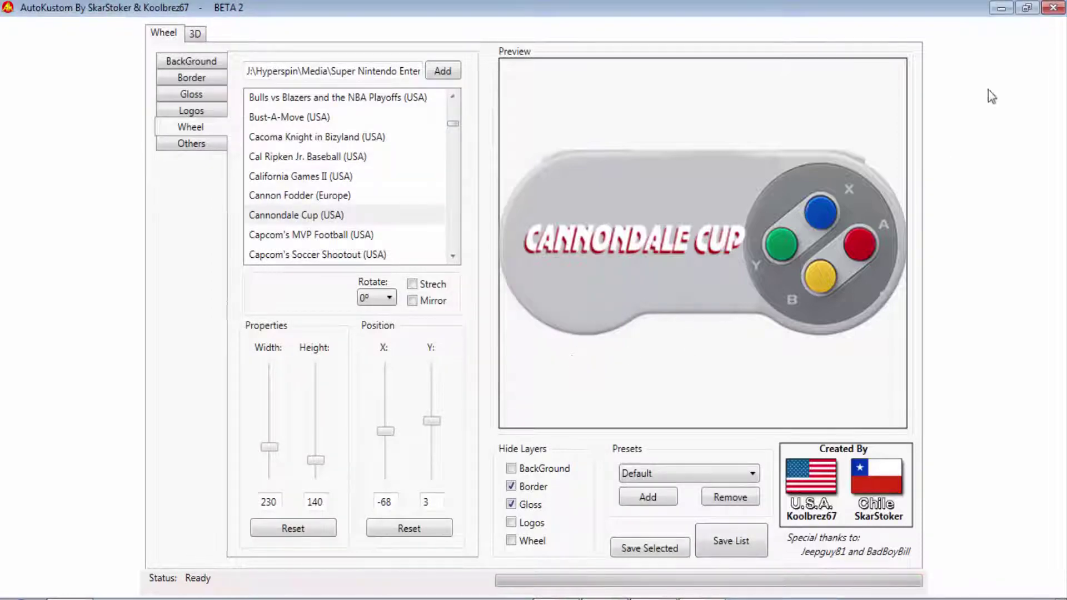
# Step: Close AutoKustom and open the Hyperspin folder Media\Super Nintendo Entertainment System\Images\Wheel
pyautogui.click(1045, 10)
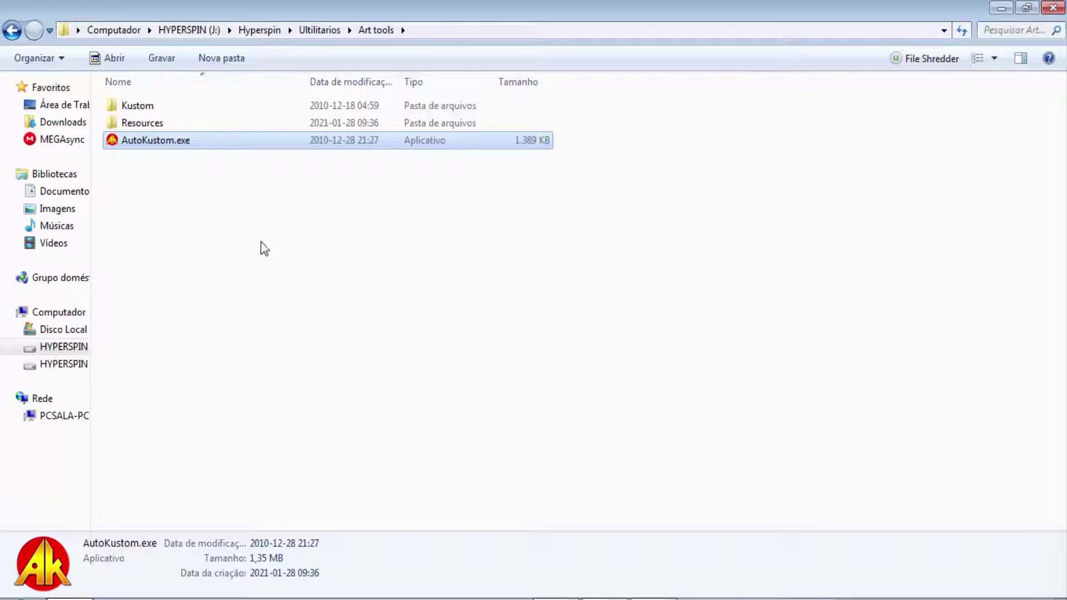
pyautogui.click(12, 30)
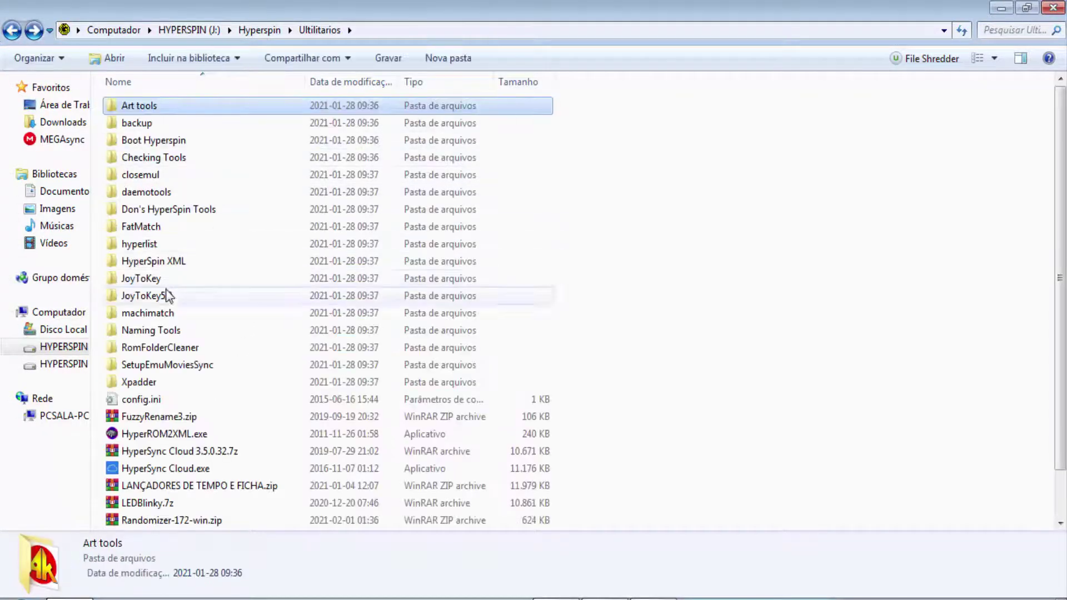
pyautogui.click(216, 31)
pyautogui.doubleClick(232, 149)
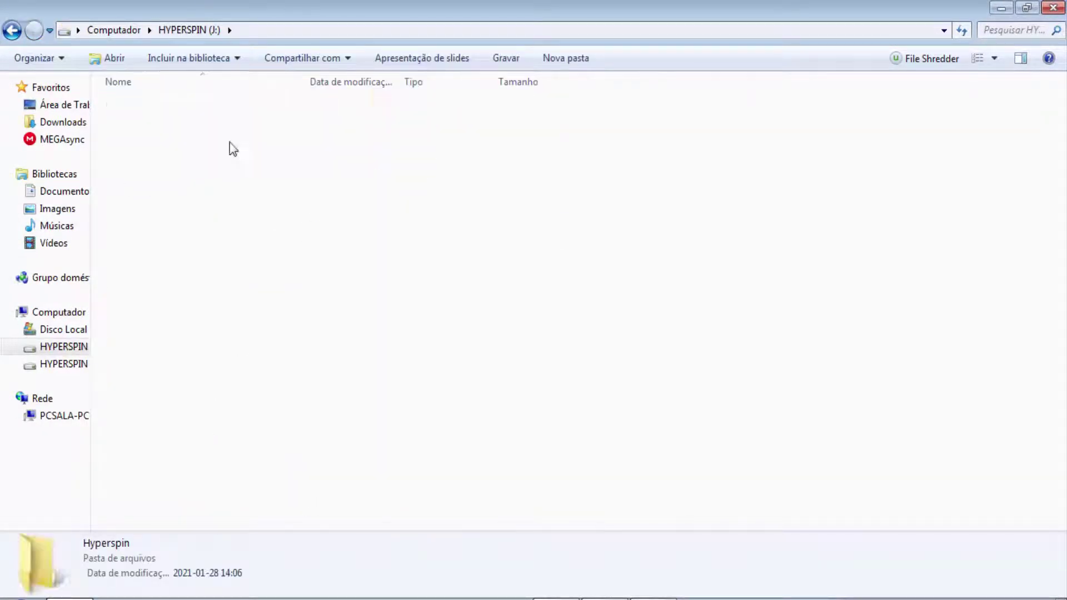
pyautogui.doubleClick(145, 207)
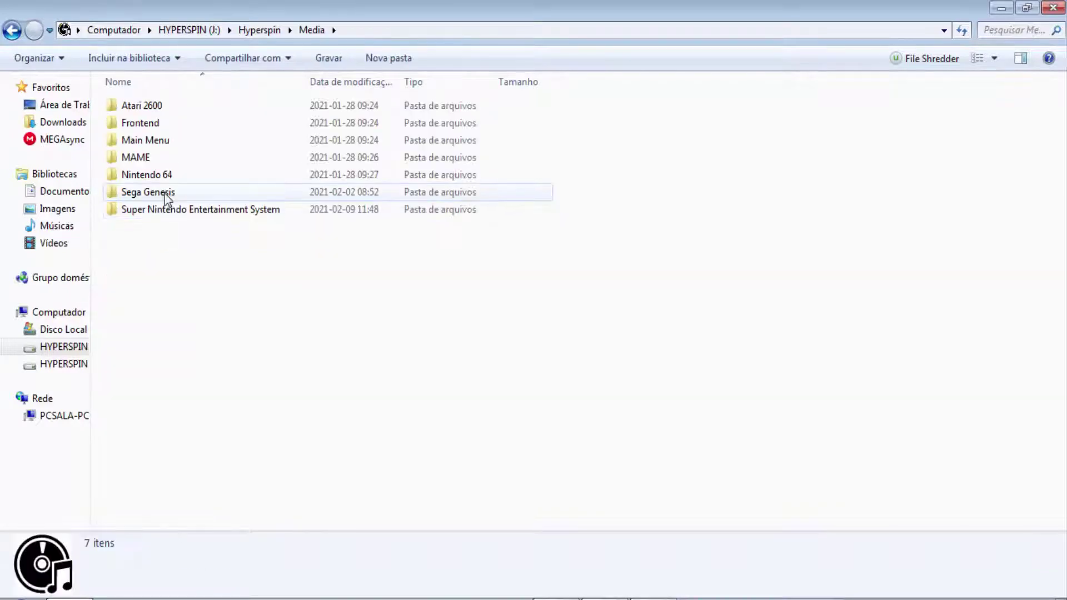
pyautogui.doubleClick(168, 211)
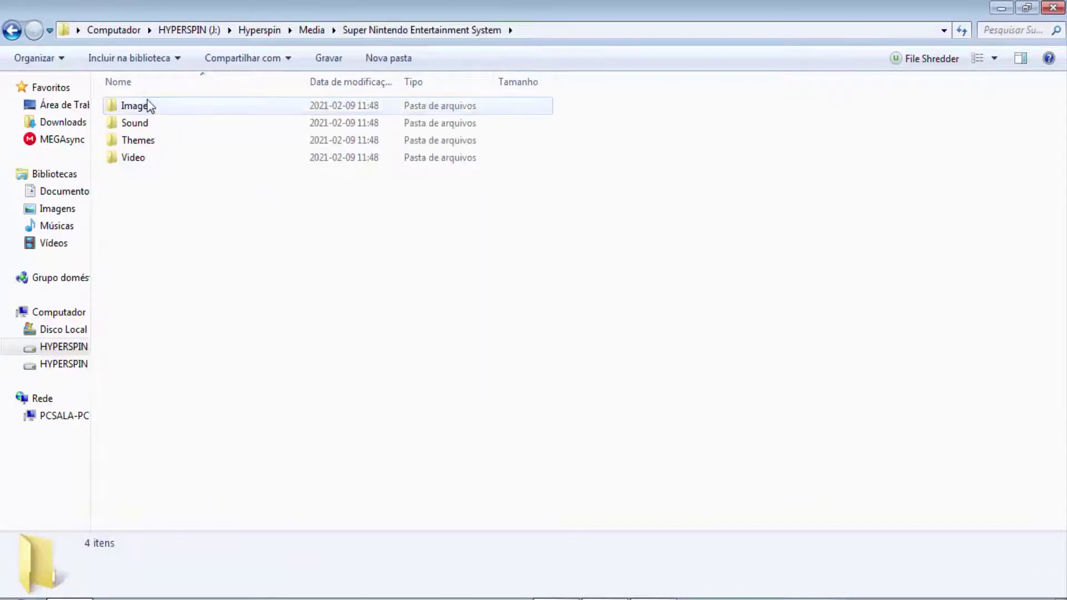
pyautogui.doubleClick(149, 105)
pyautogui.doubleClick(142, 277)
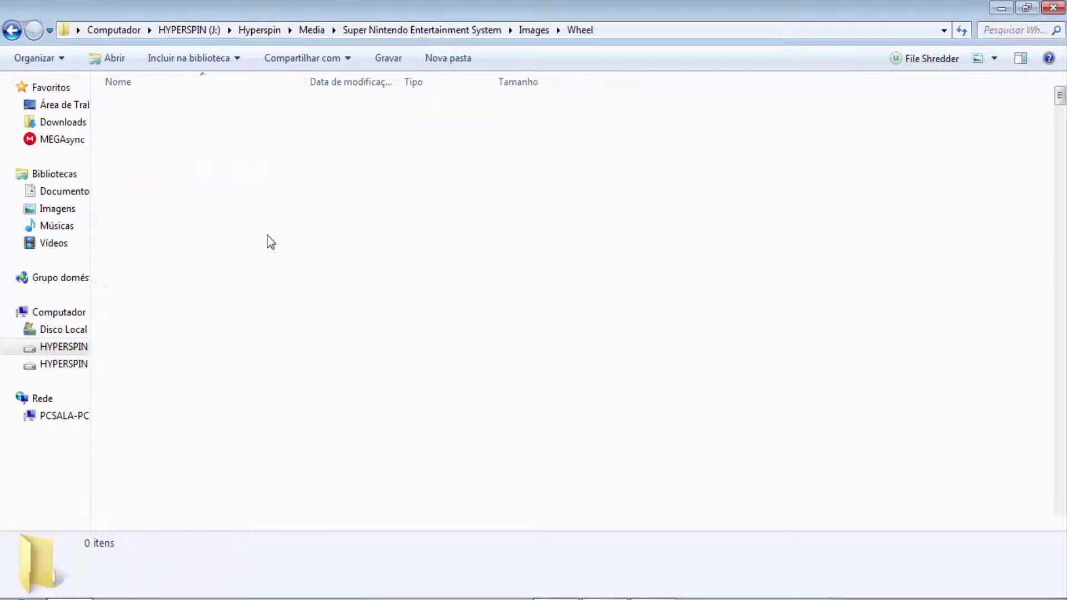
# Step: Inspect the generated wheel images full screen, from 7th Saga, The (USA).png through ABC Monday Night Football (USA).png, and close the viewer
pyautogui.doubleClick(225, 143)
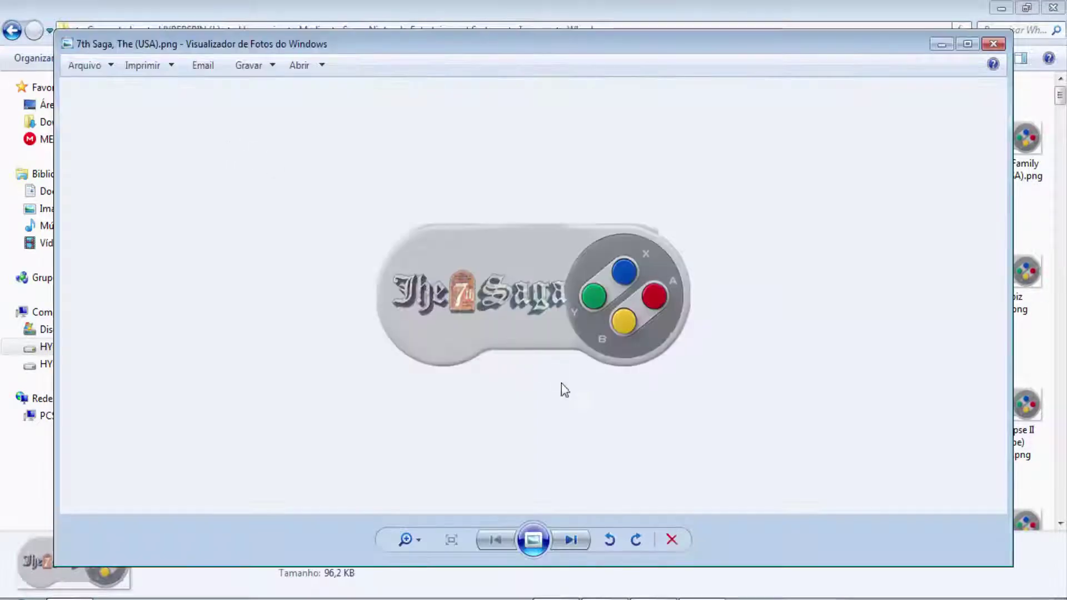
pyautogui.click(968, 44)
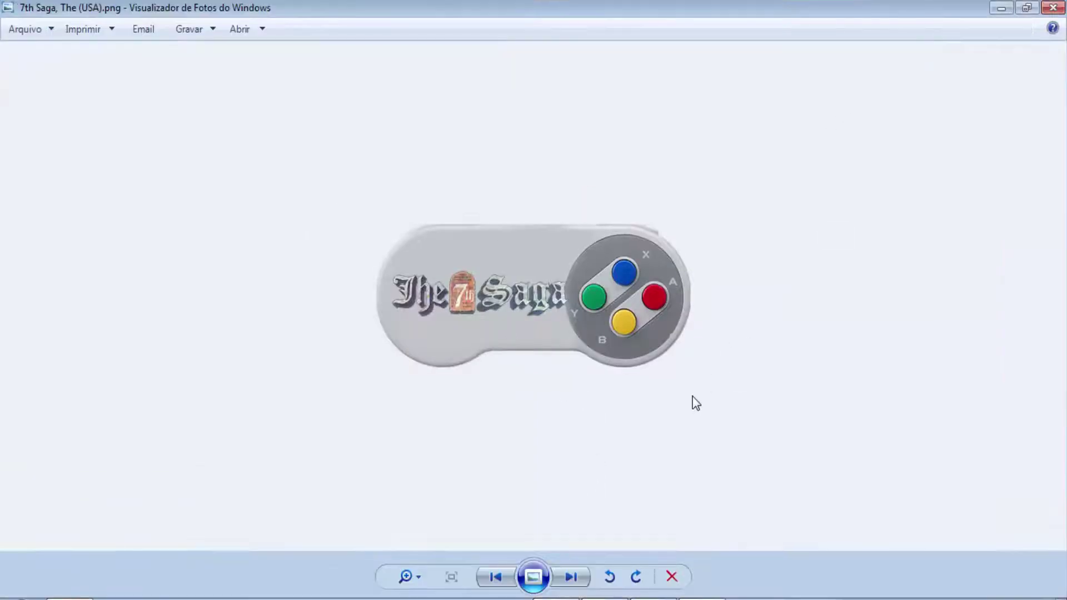
pyautogui.click(567, 578)
pyautogui.click(568, 578)
pyautogui.click(570, 578)
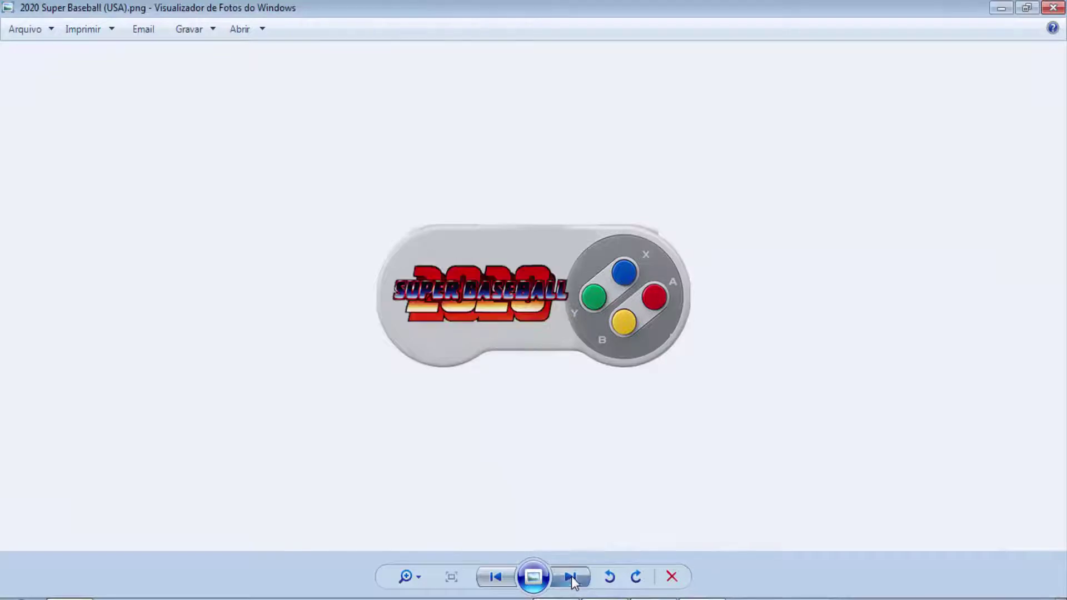
pyautogui.click(572, 580)
pyautogui.click(572, 579)
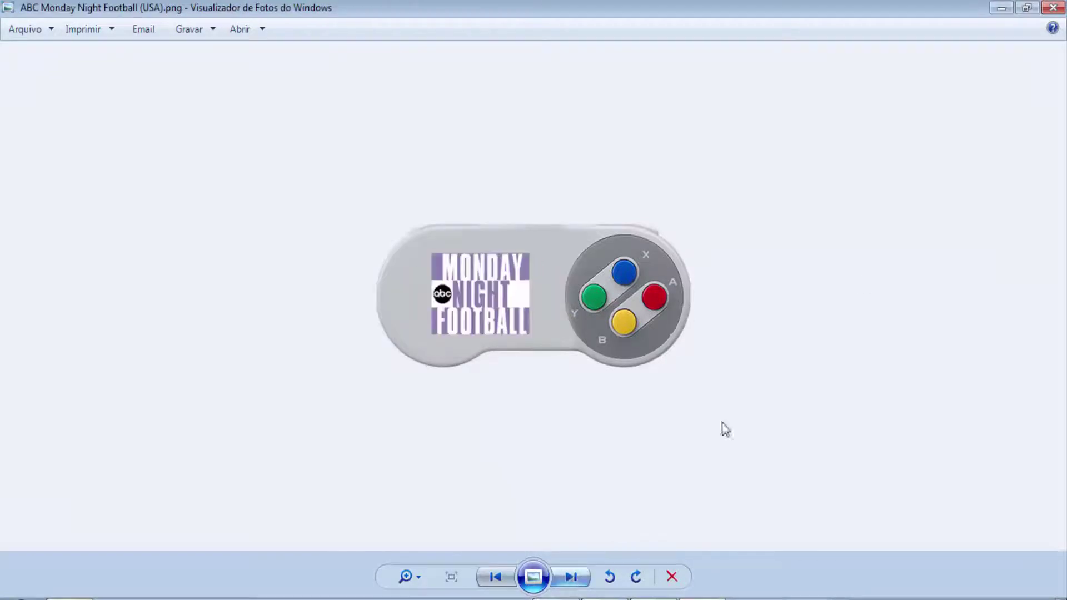
pyautogui.click(1055, 9)
# Step: Return to the Hyperspin folder, launch HyperSpin.exe and enter the Super Nintendo Entertainment System wheel
pyautogui.click(12, 31)
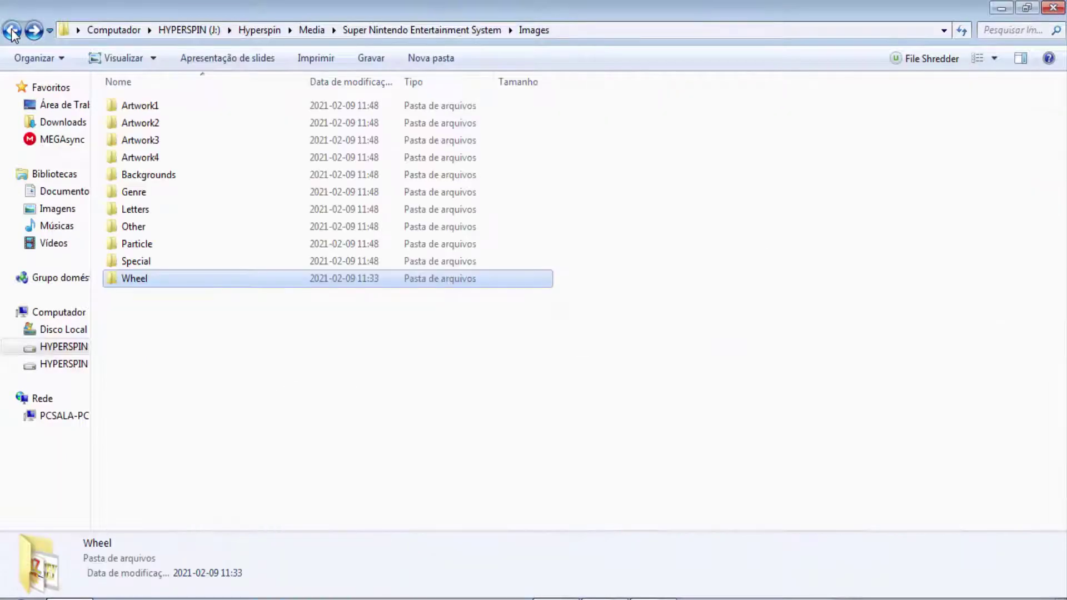
pyautogui.click(12, 30)
pyautogui.click(12, 31)
pyautogui.click(12, 30)
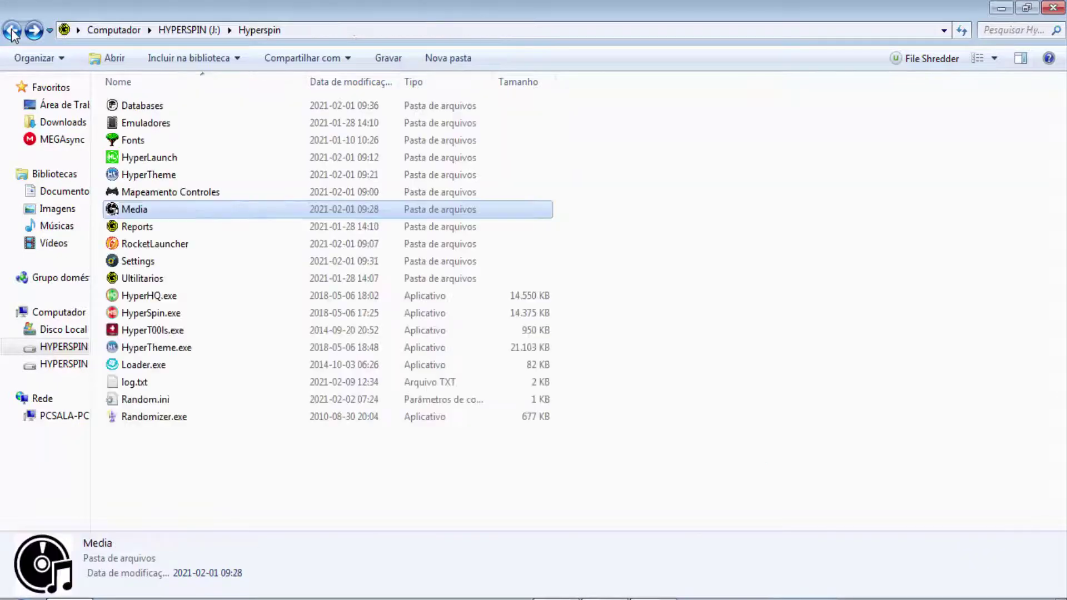
pyautogui.doubleClick(359, 311)
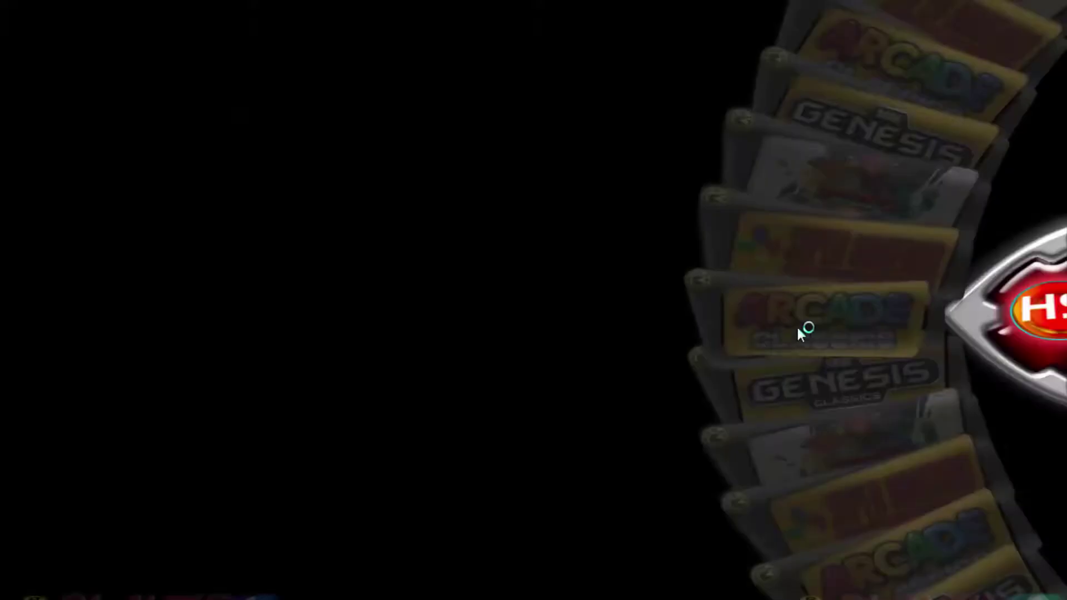
pyautogui.press('Up')
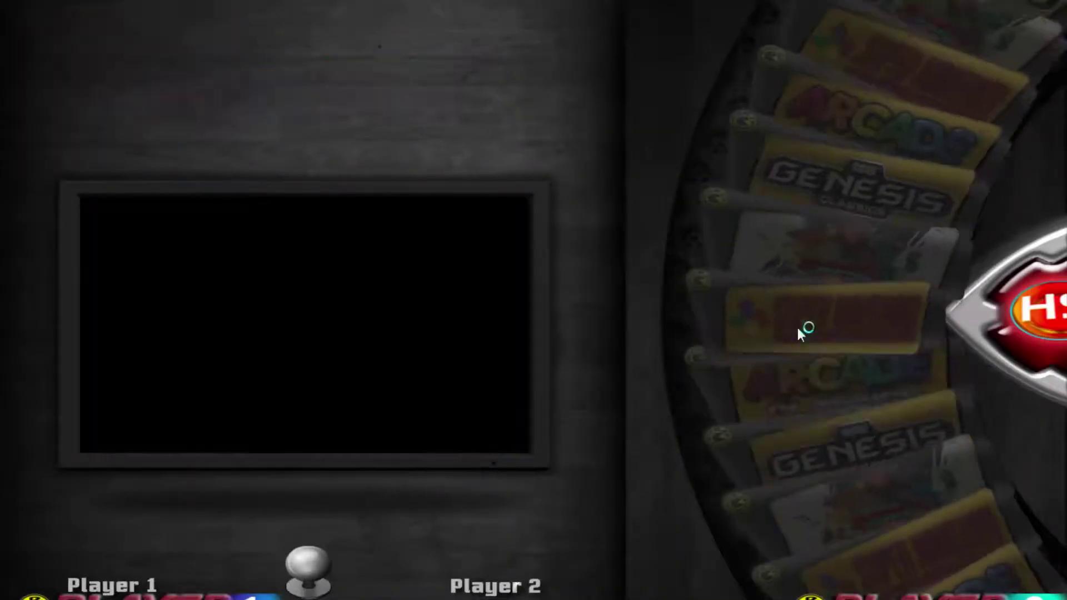
pyautogui.press('Return')
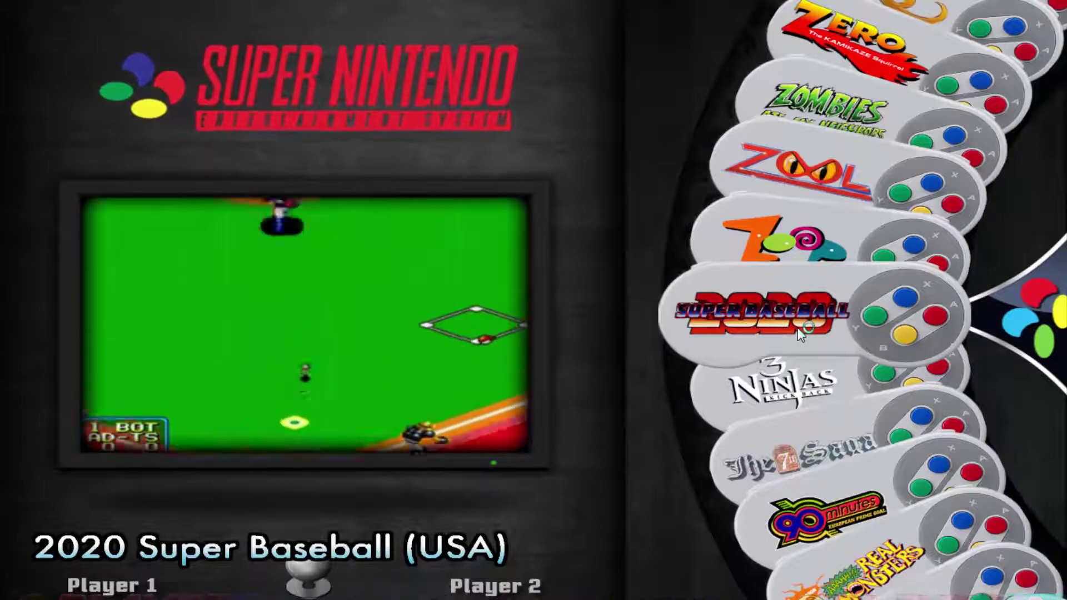
# Step: Browse the Super Nintendo wheel backward from 2020 Super Baseball (USA) to X-Kaliber 2097 (USA) to check the new artwork
pyautogui.press('Up')
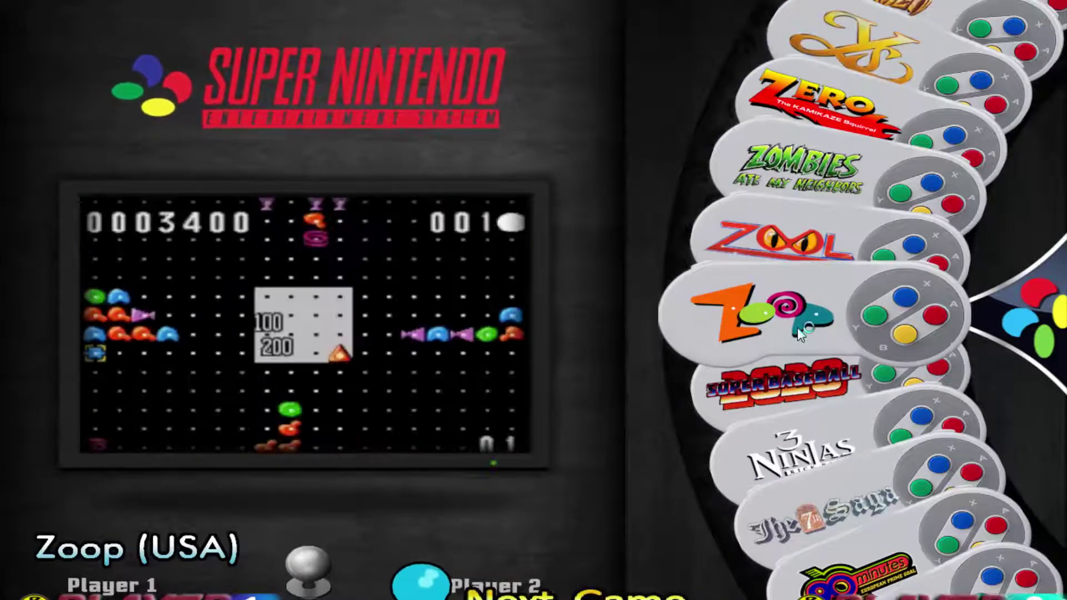
pyautogui.press('Up')
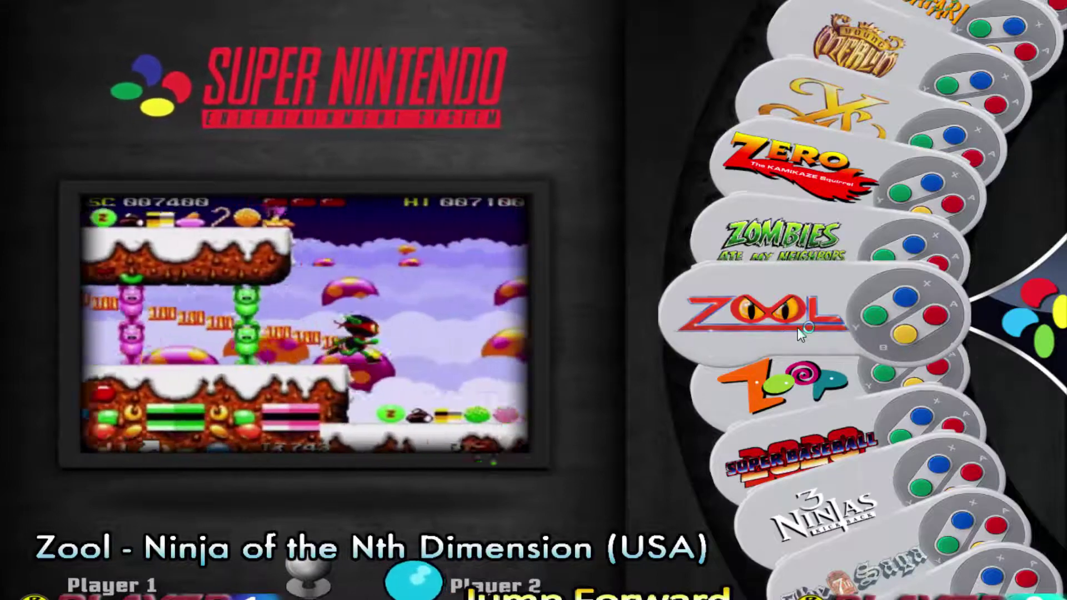
pyautogui.press('Up')
pyautogui.press('Up')
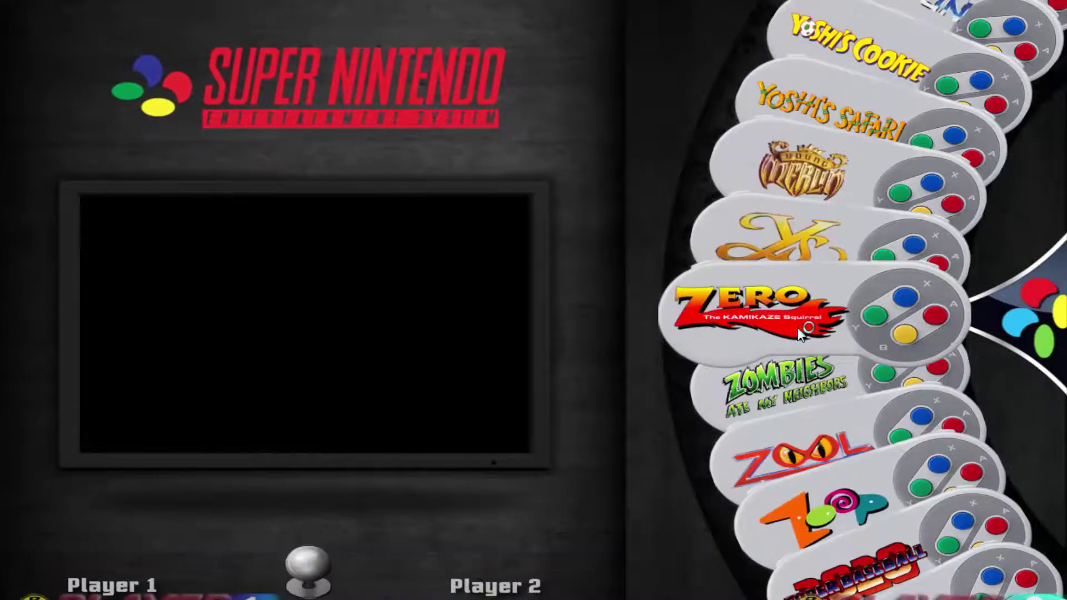
pyautogui.press('Up')
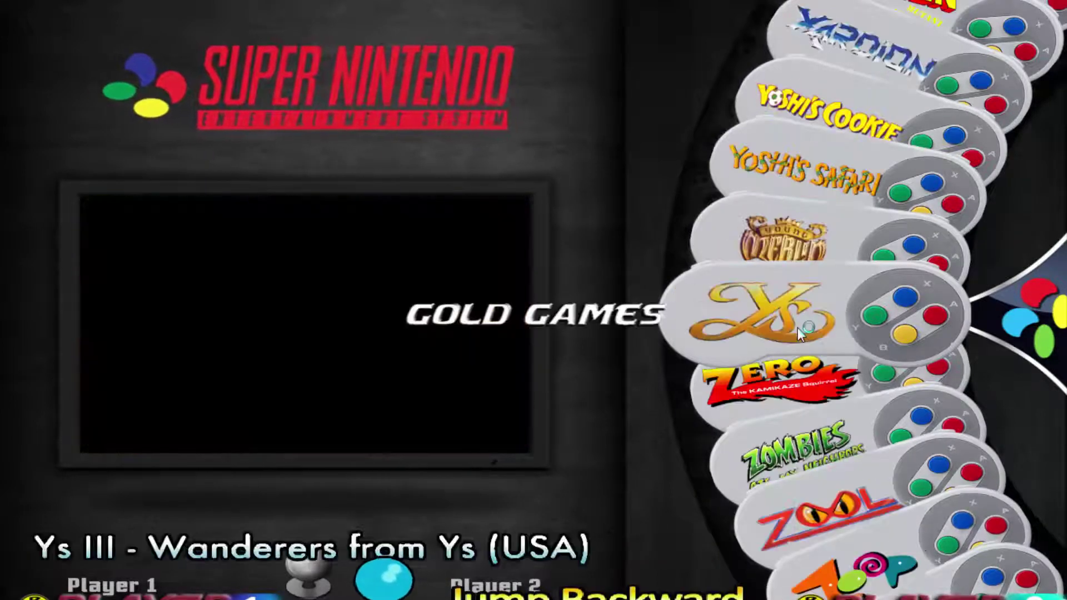
pyautogui.press('Up')
pyautogui.press('Up')
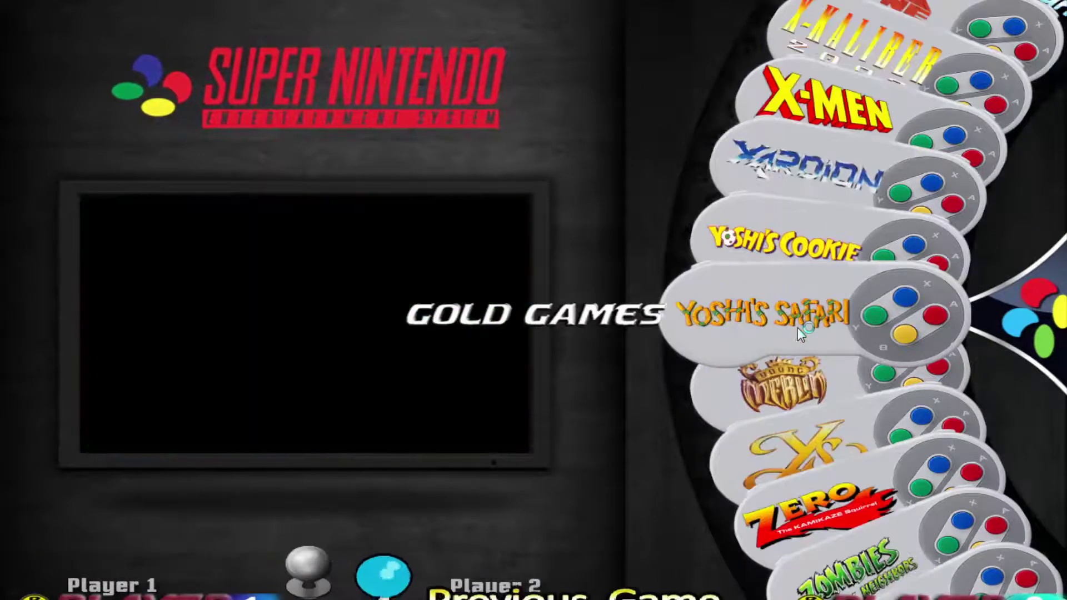
pyautogui.press('Up')
pyautogui.press('Up')
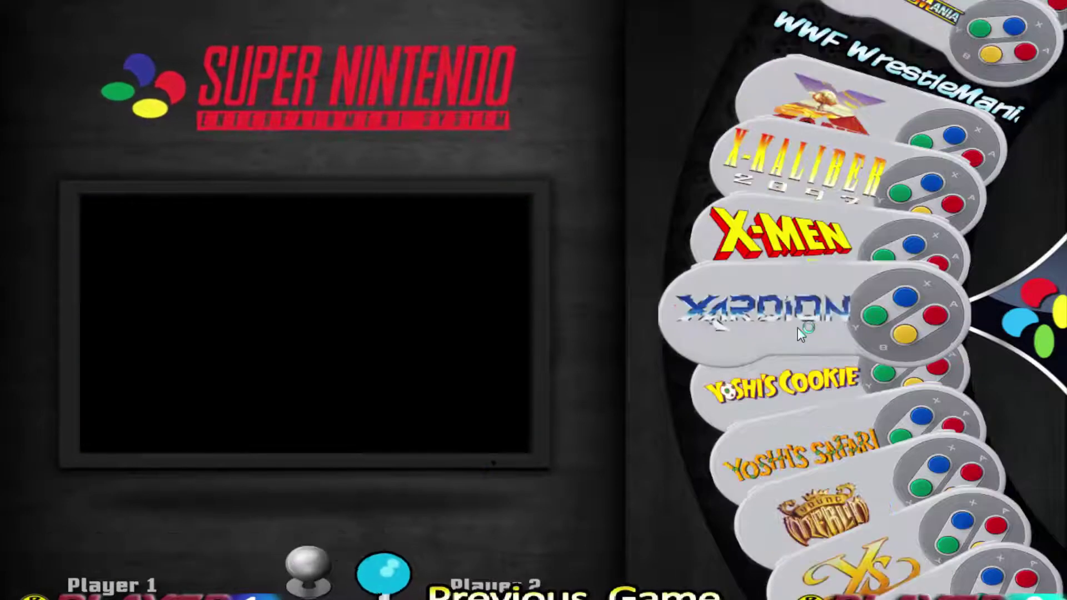
pyautogui.press('Up')
pyautogui.press('Up')
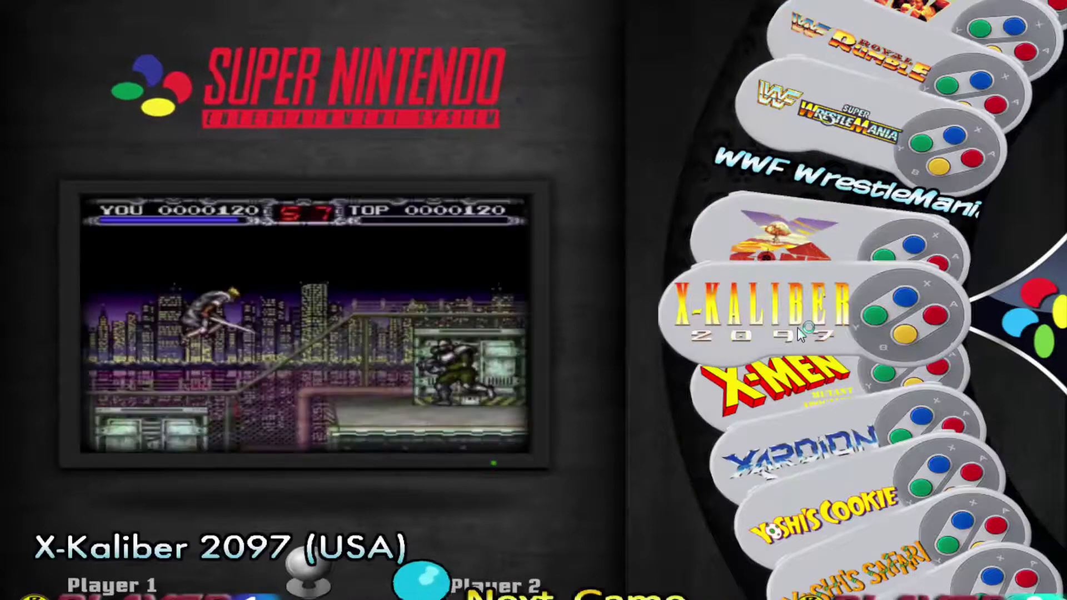
# Step: Check the wheel entries from WWF WrestleMania (USA) back to Winter Olympic Games - Lillehammer '94 (USA) for missing artwork
pyautogui.press('Up')
pyautogui.press('Up')
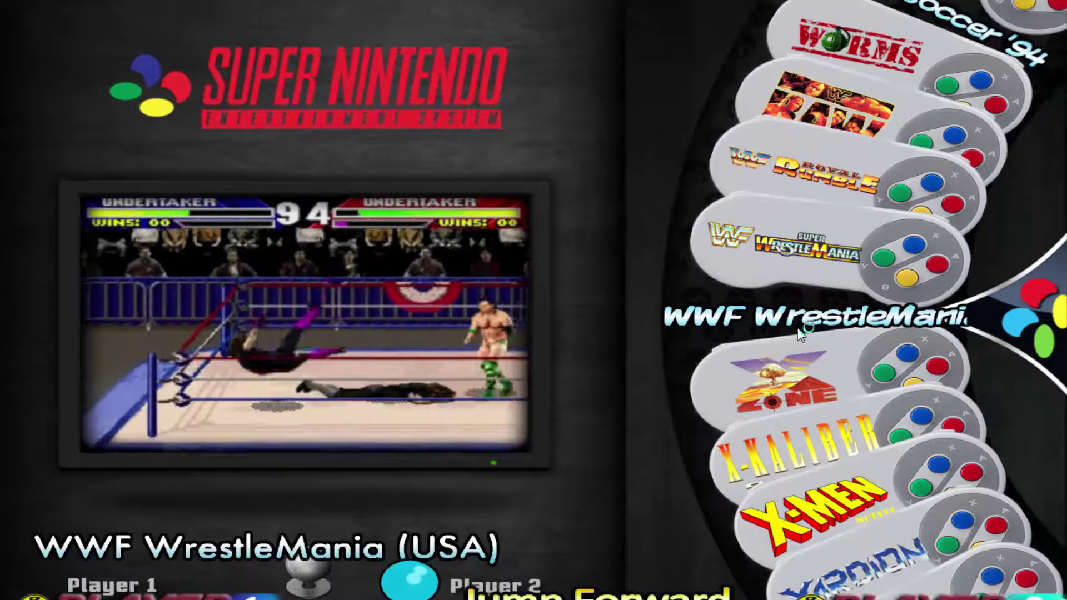
pyautogui.press('Up')
pyautogui.press('Up')
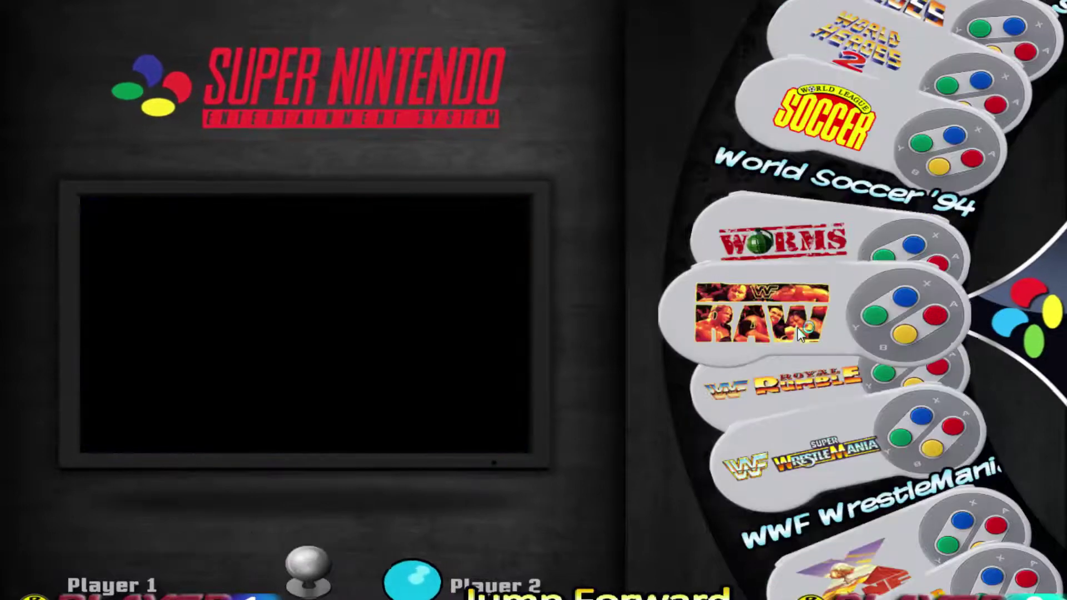
pyautogui.press('Up')
pyautogui.press('Up')
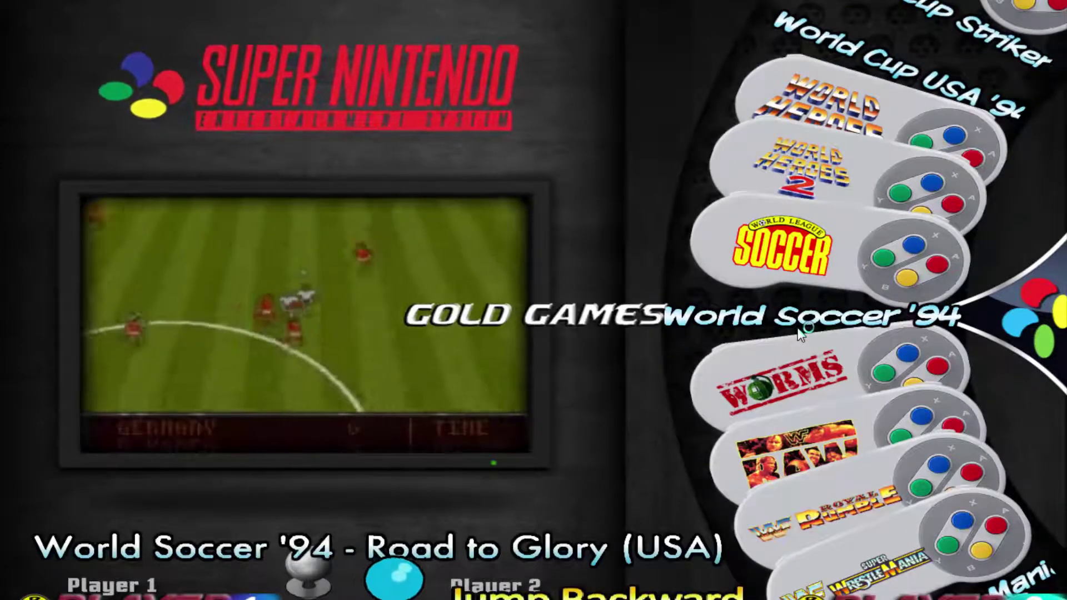
pyautogui.press('Up')
pyautogui.press('Up')
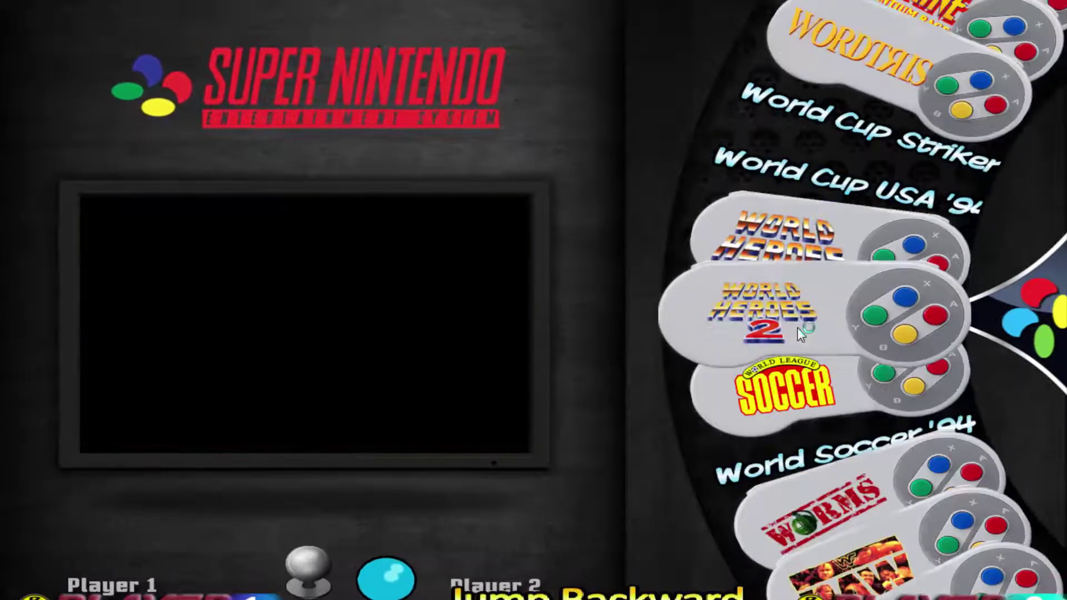
pyautogui.press('Up')
pyautogui.press('Up')
pyautogui.press('Up')
pyautogui.press('Up')
pyautogui.press('Up')
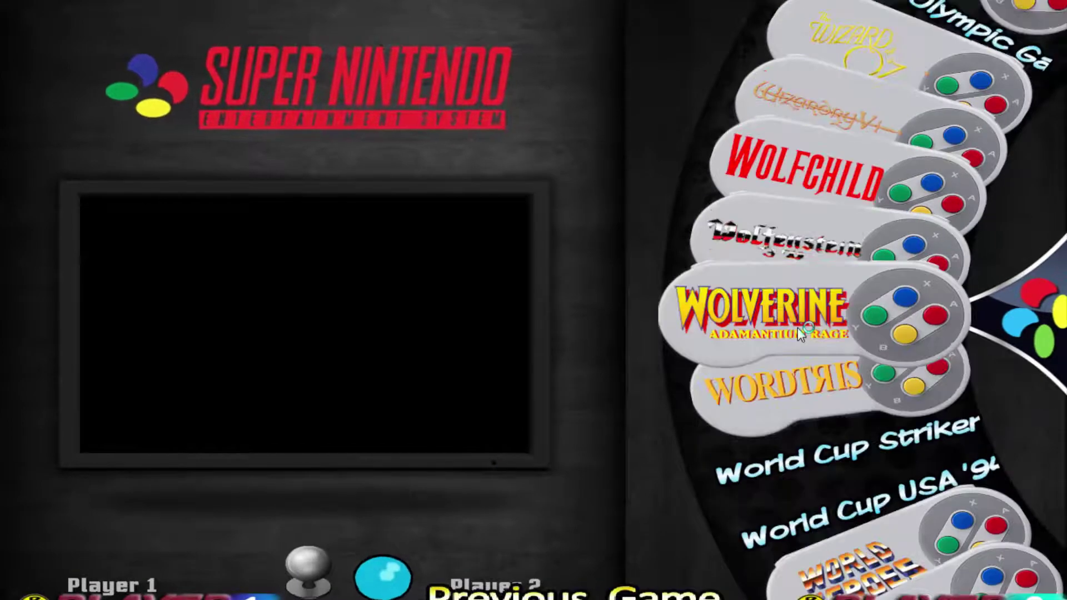
pyautogui.press('Up')
pyautogui.press('Up')
pyautogui.press('Up')
pyautogui.press('Up')
pyautogui.press('Up')
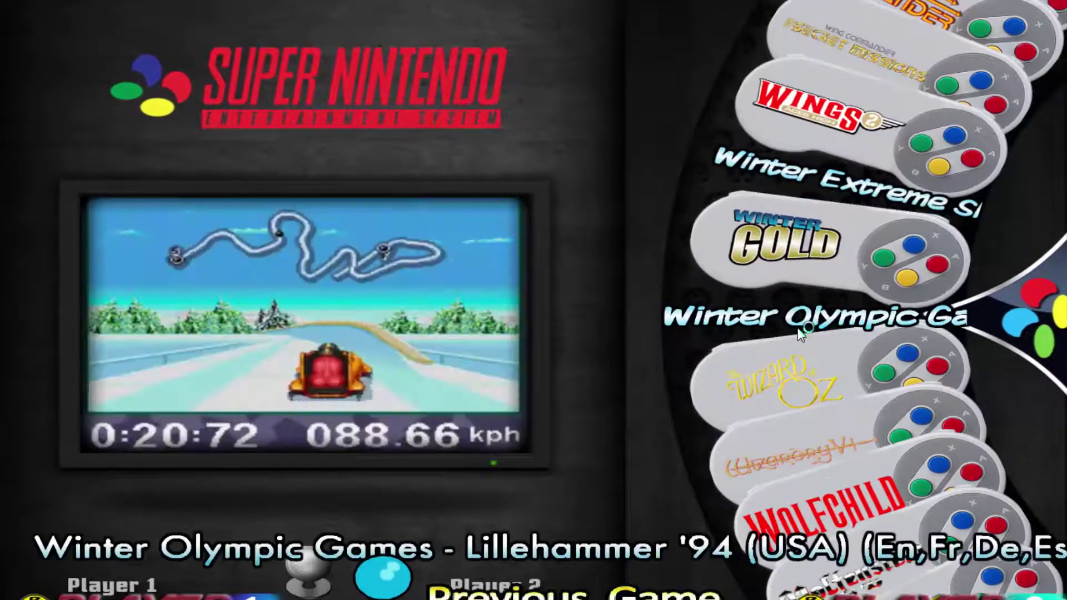
# Step: Leave the Super Nintendo wheel and exit HyperSpin, answering SIM
pyautogui.press('Right')
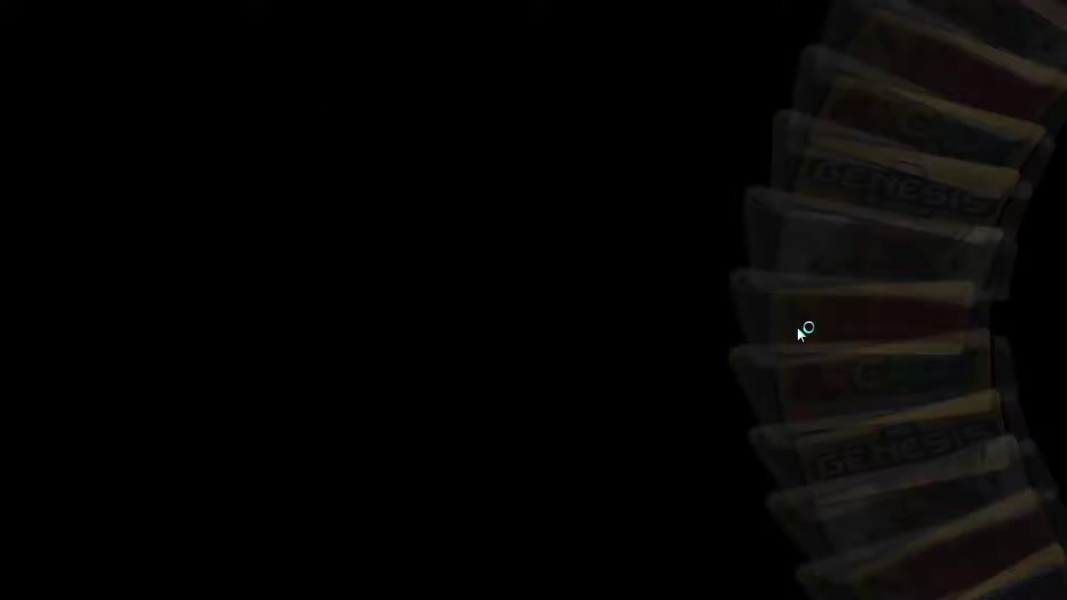
pyautogui.press('Escape')
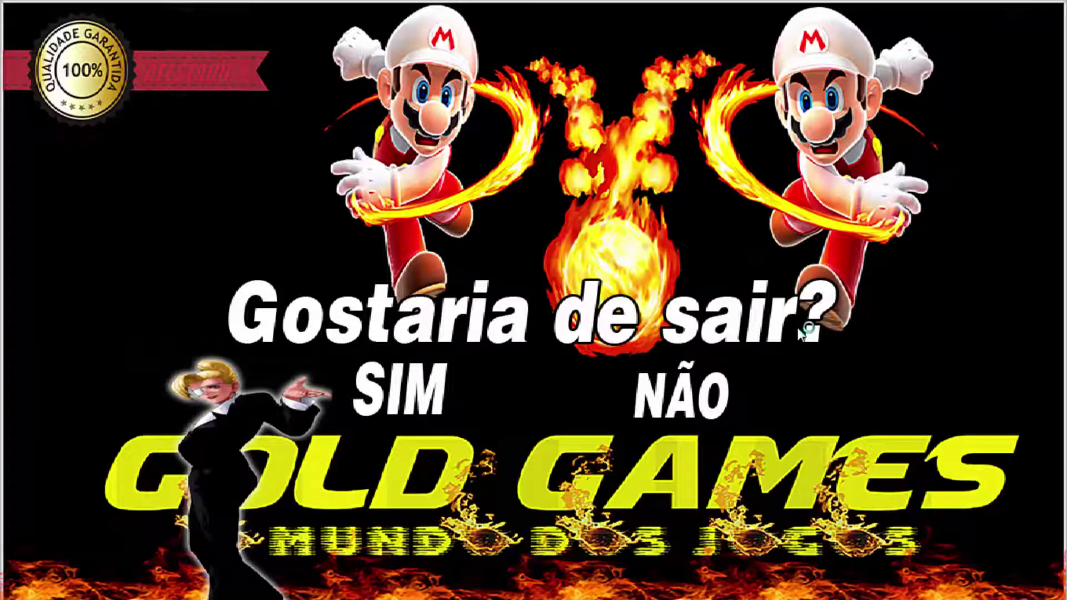
pyautogui.press('Return')
# Step: Open HyperHQ maximized and show the wheel style and image size settings of the Sega Genesis wheel
pyautogui.click(163, 302)
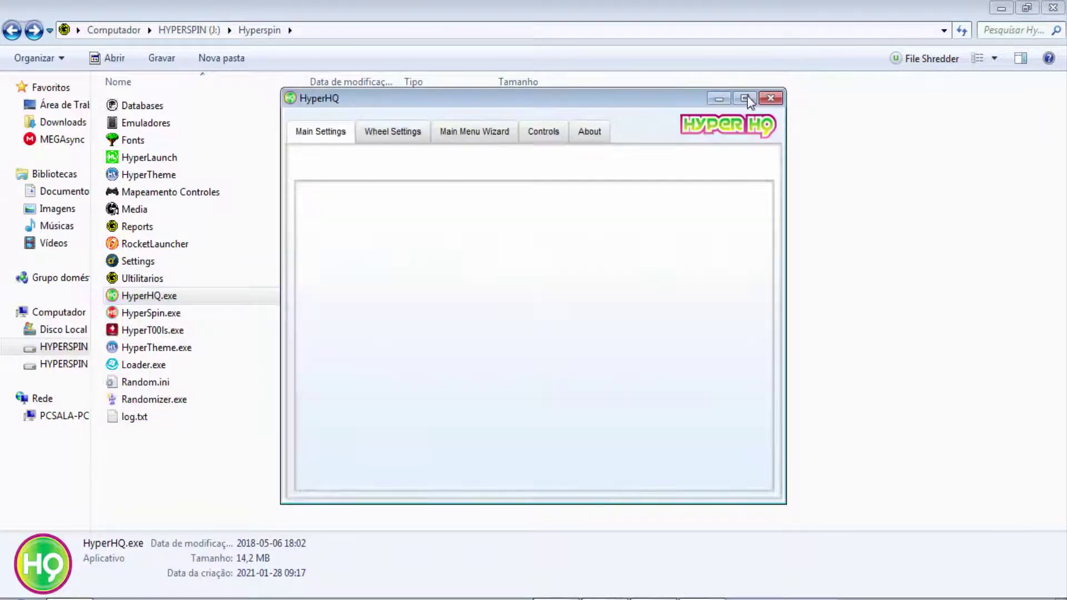
pyautogui.click(744, 99)
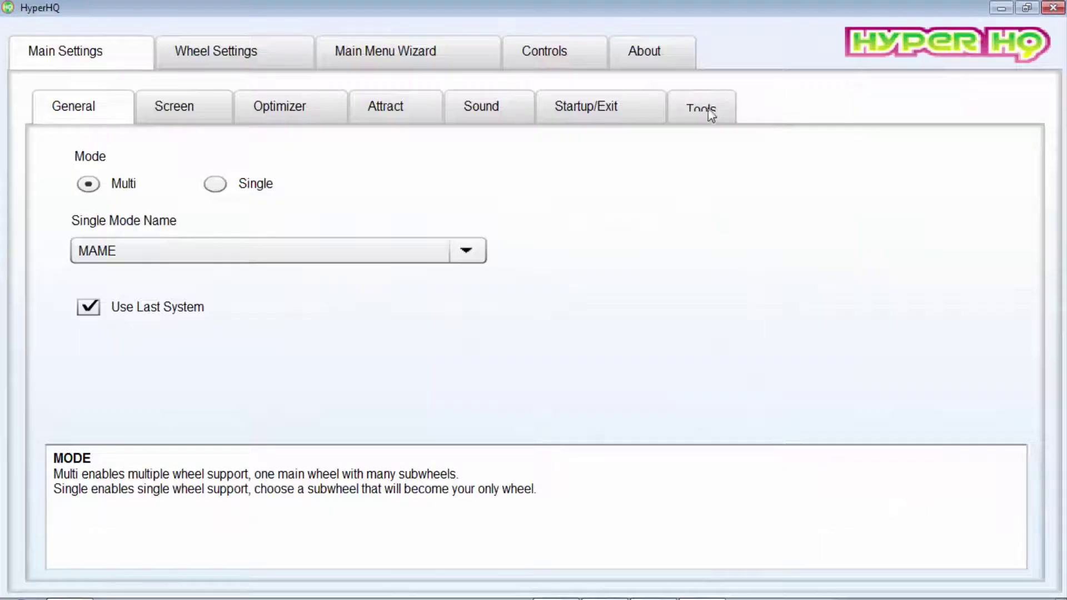
pyautogui.click(191, 61)
pyautogui.click(137, 97)
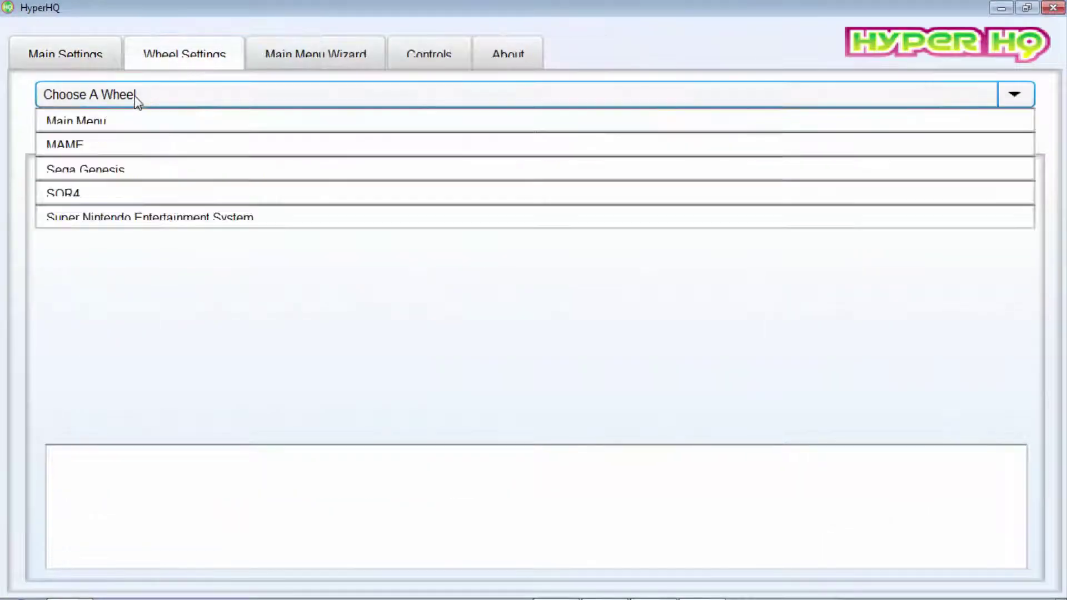
pyautogui.click(106, 176)
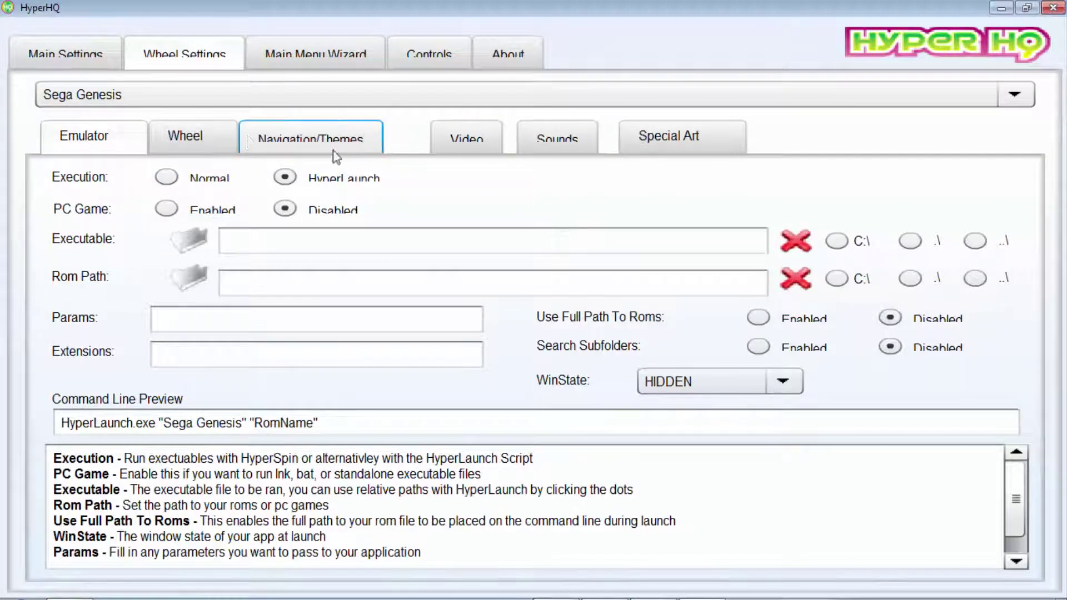
pyautogui.click(205, 139)
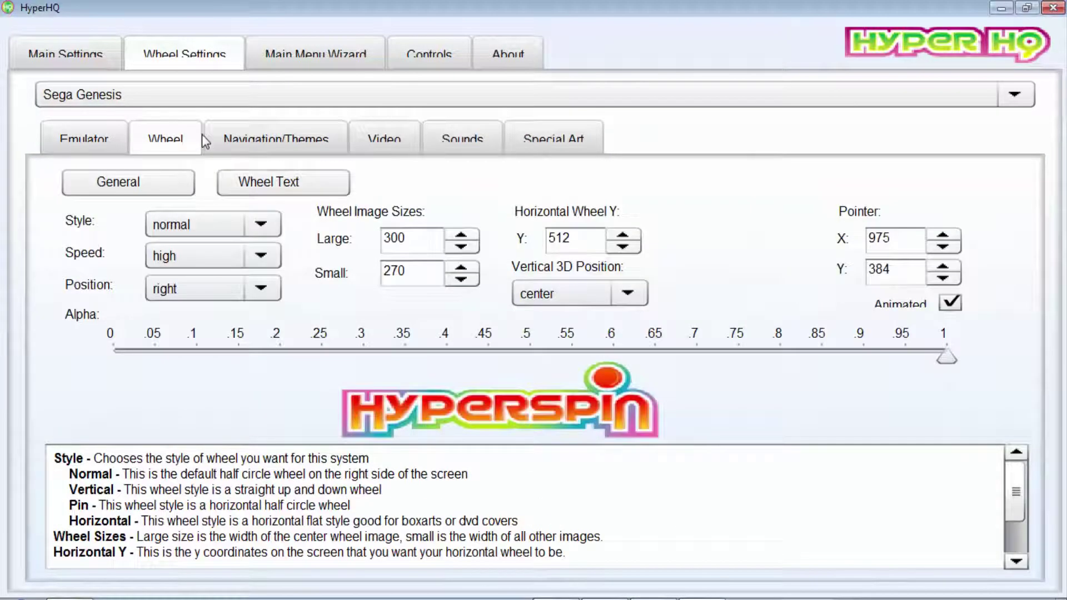
# Step: Check the Sega Genesis navigation and theme options and bring up the same options for the Super Nintendo Entertainment System wheel
pyautogui.click(274, 140)
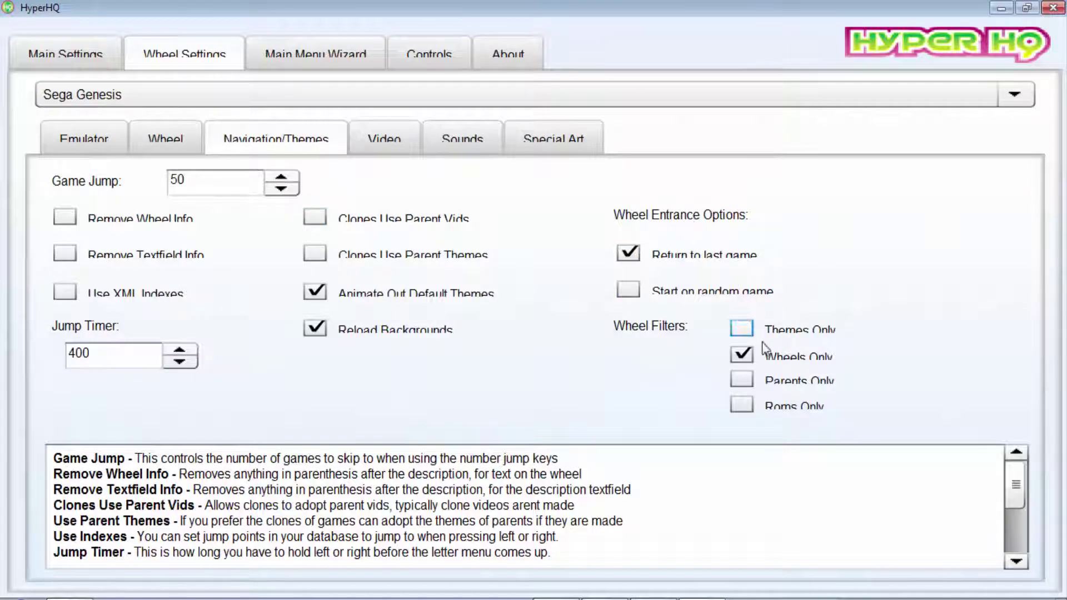
pyautogui.click(83, 56)
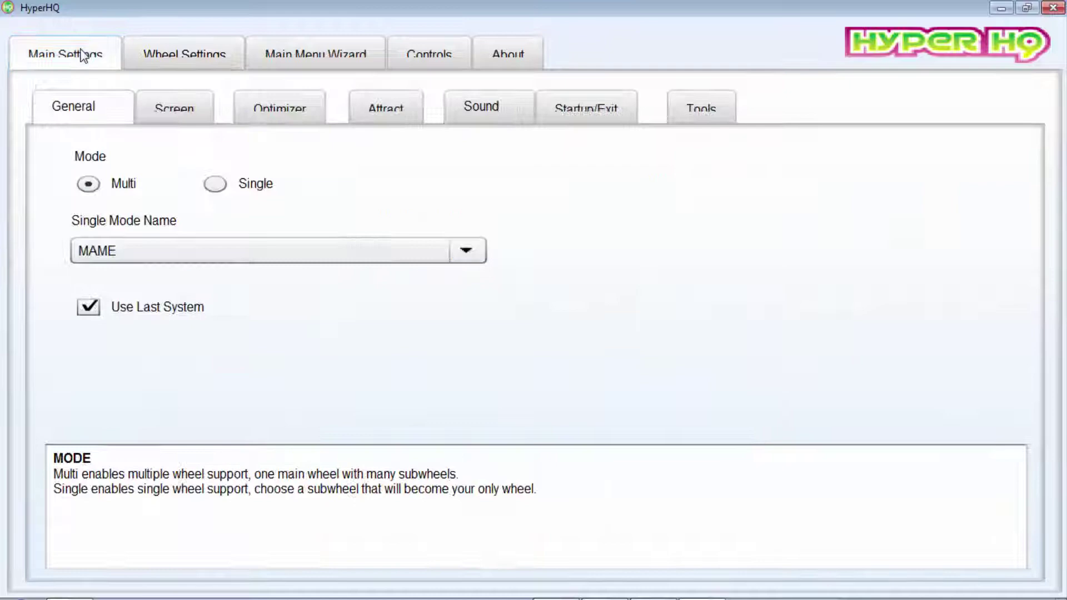
pyautogui.click(136, 54)
pyautogui.click(114, 93)
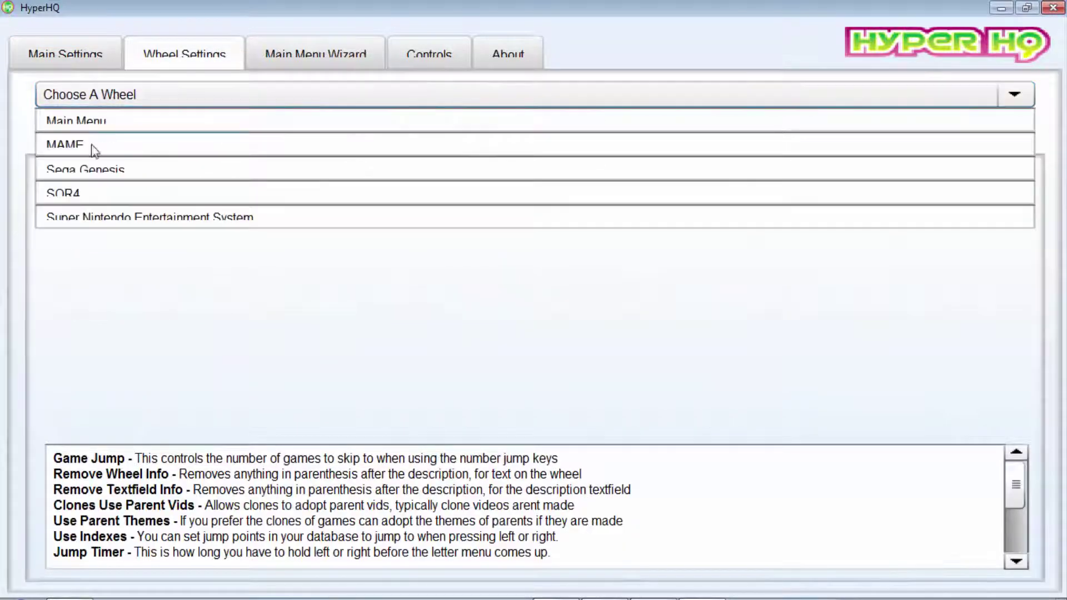
pyautogui.click(114, 218)
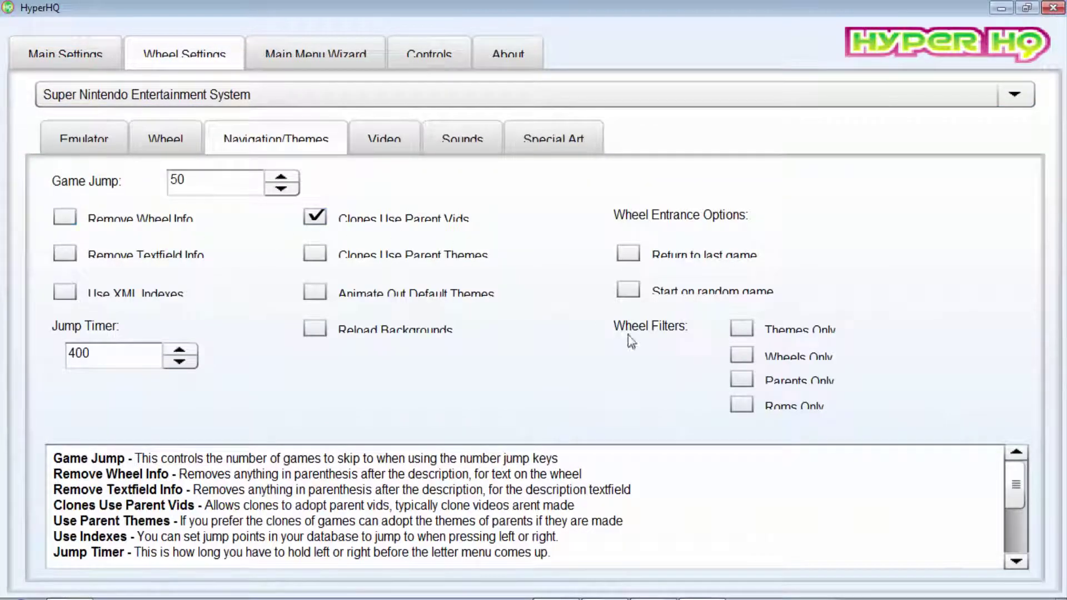
# Step: For Super Nintendo, enable Wheels Only, Return to last game, Animate Out Default Themes and Reload Backgrounds, disable Clones Use Parent Vids, and compare with Sega Genesis
pyautogui.click(745, 356)
pyautogui.click(637, 257)
pyautogui.click(318, 295)
pyautogui.click(327, 333)
pyautogui.click(313, 219)
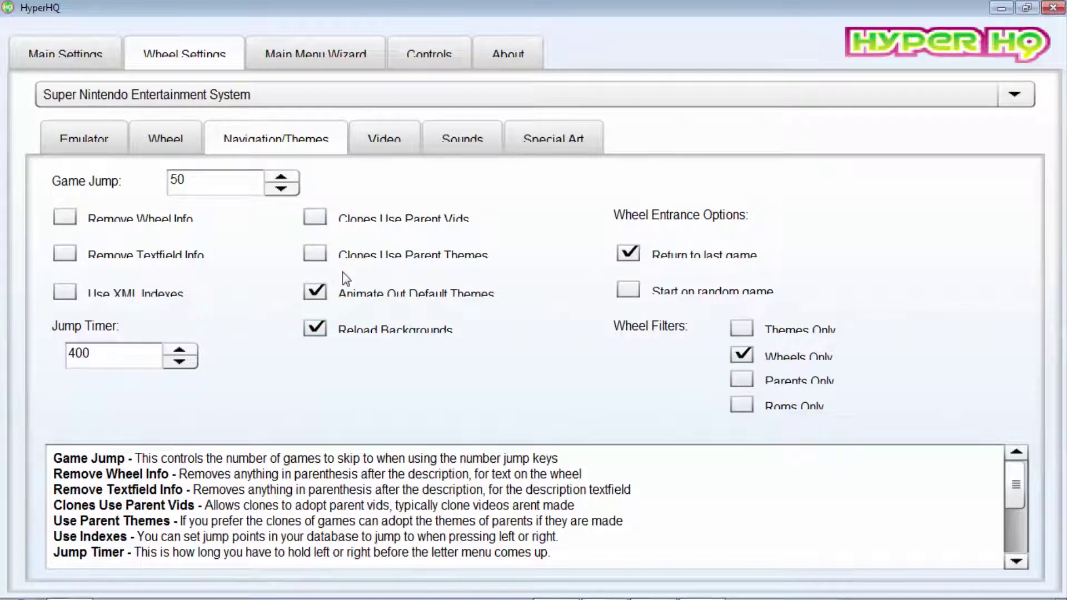
pyautogui.click(191, 98)
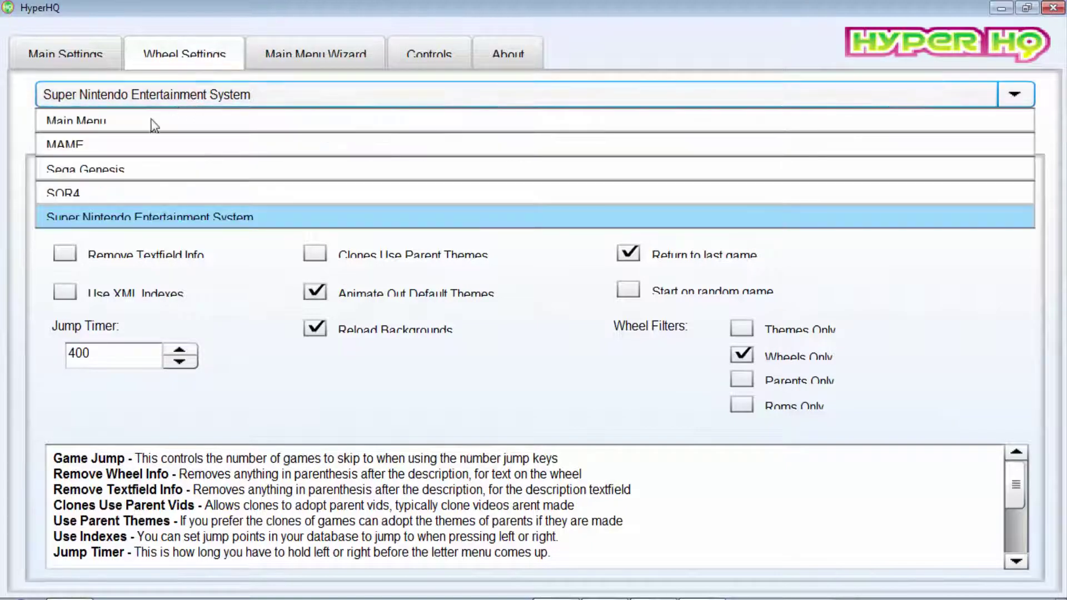
pyautogui.click(122, 170)
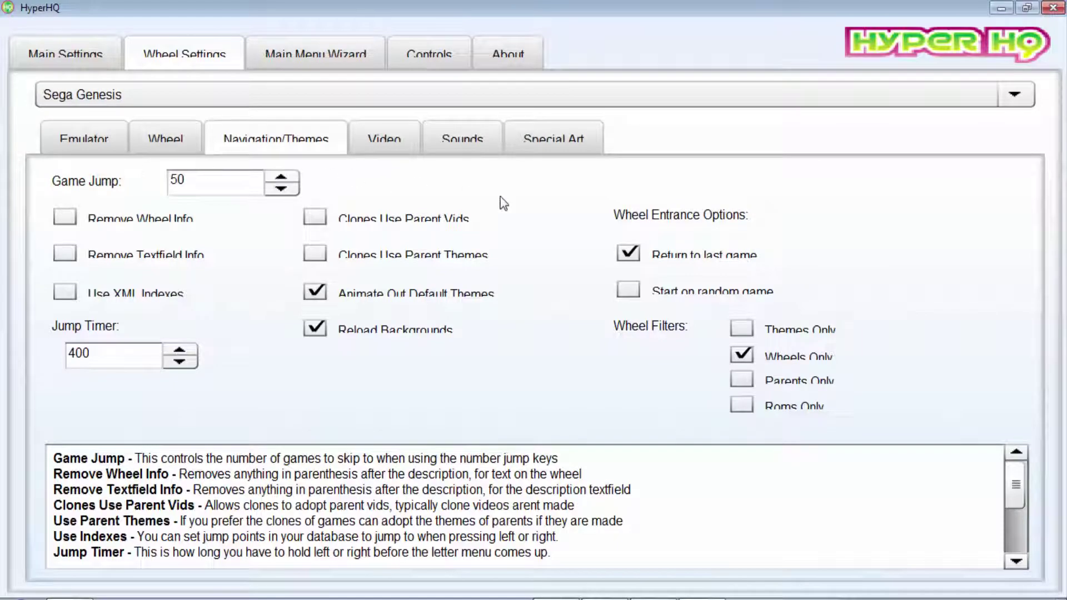
# Step: Close HyperHQ, launch HyperSpin from the Hyperspin folder, and enter the Super Nintendo wheel
pyautogui.click(1053, 7)
pyautogui.click(133, 317)
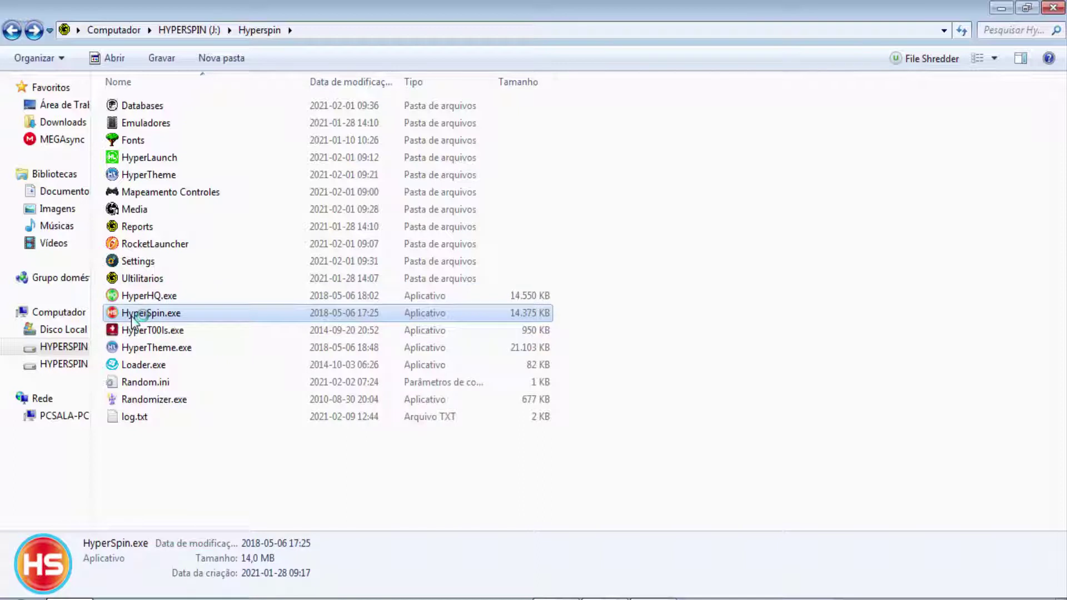
pyautogui.doubleClick(133, 317)
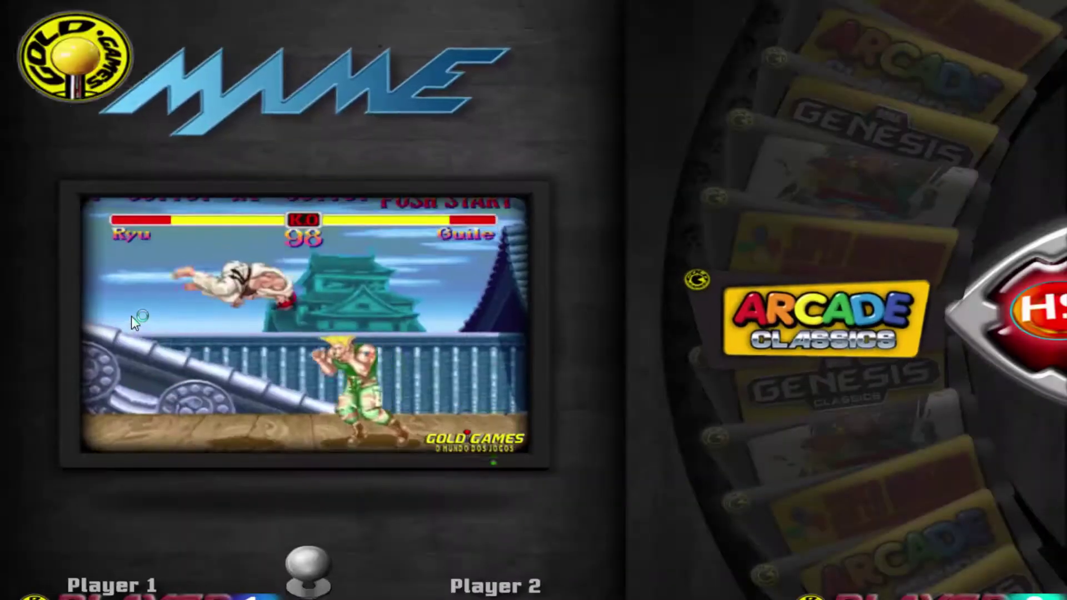
pyautogui.press('Up')
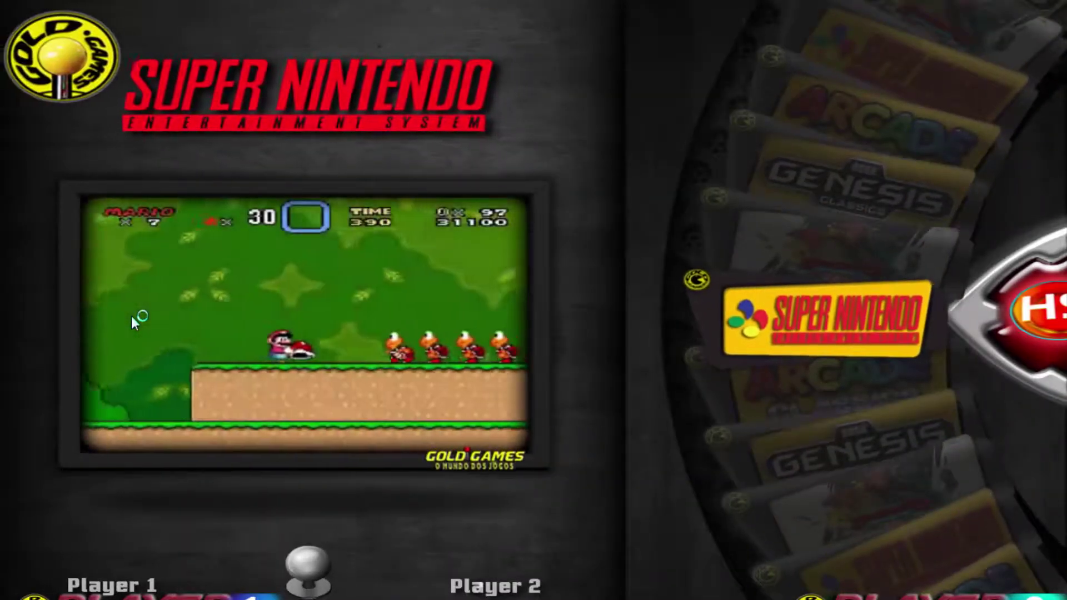
pyautogui.press('Return')
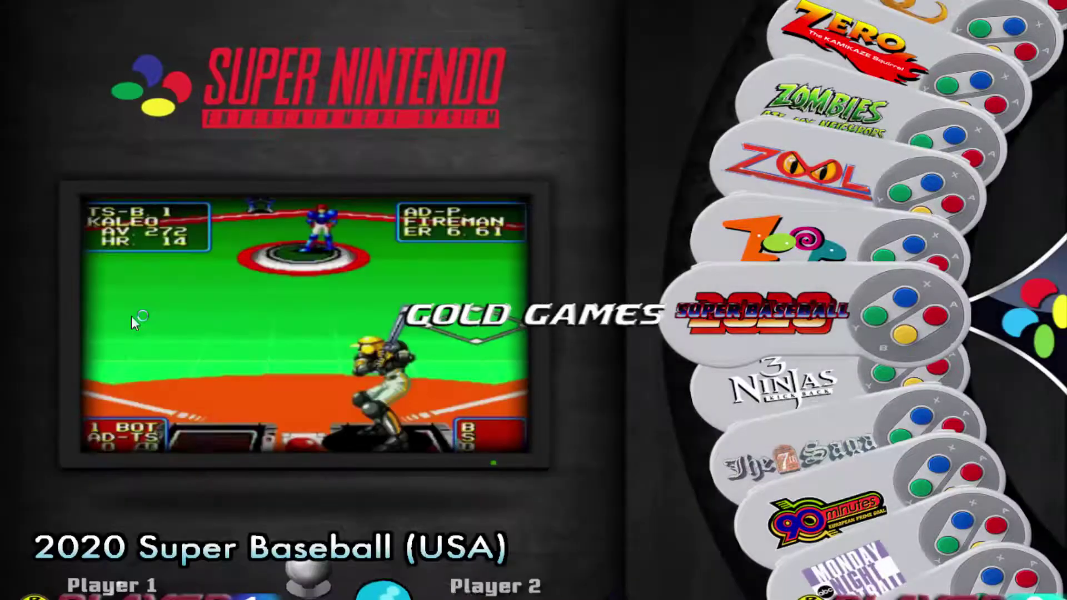
# Step: Browse the Super Nintendo wheel backward from 2020 Super Baseball (USA) to Ys III - Wanderers from Ys (USA) to check for missing artwork
pyautogui.press('Up')
pyautogui.press('Up')
pyautogui.press('Up')
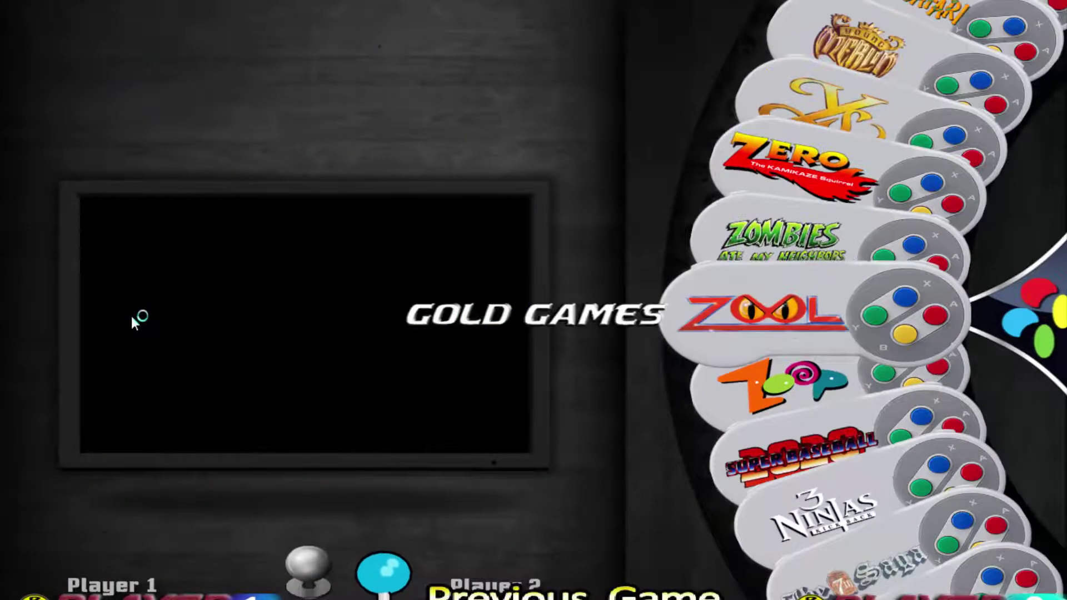
pyautogui.press('Up')
pyautogui.press('Up')
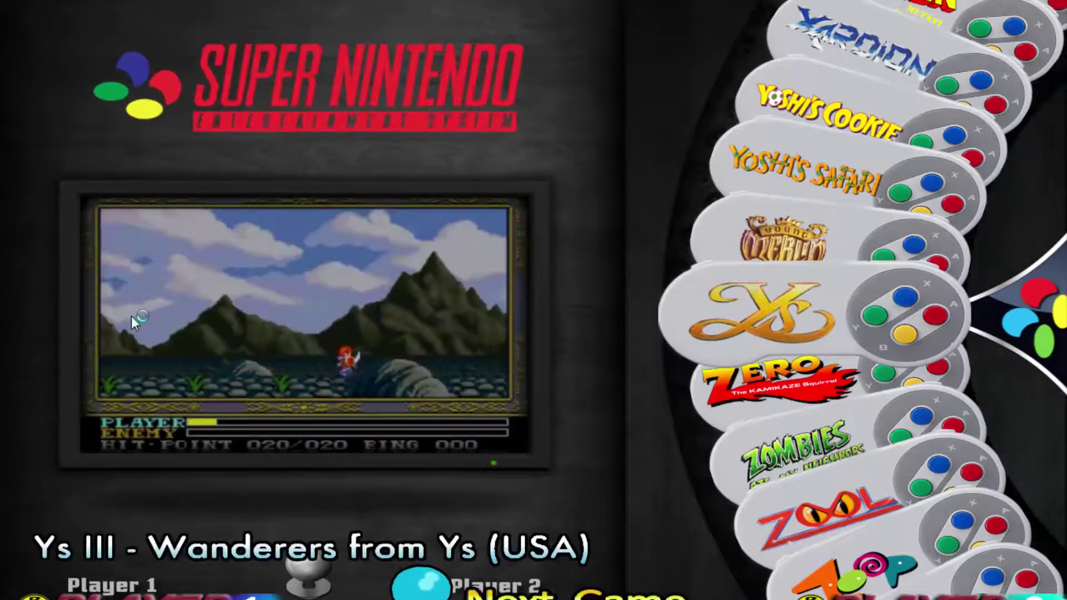
# Step: Browse the Super Nintendo wheel forward from Ys III - Wanderers from Ys (USA) to Alien 3 (USA), checking wheel art and preview videos
pyautogui.press('Down')
pyautogui.press('Down')
pyautogui.press('Down')
pyautogui.press('Down')
pyautogui.press('Down')
pyautogui.press('Down')
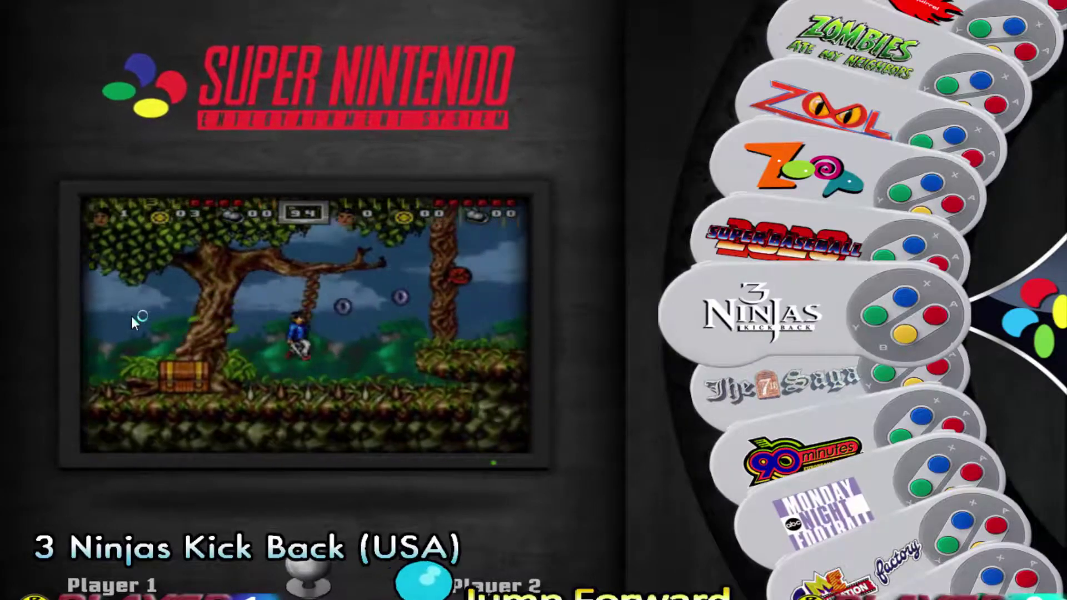
pyautogui.press('Down')
pyautogui.press('Down')
pyautogui.press('Down')
pyautogui.press('Down')
pyautogui.press('Down')
pyautogui.press('Down')
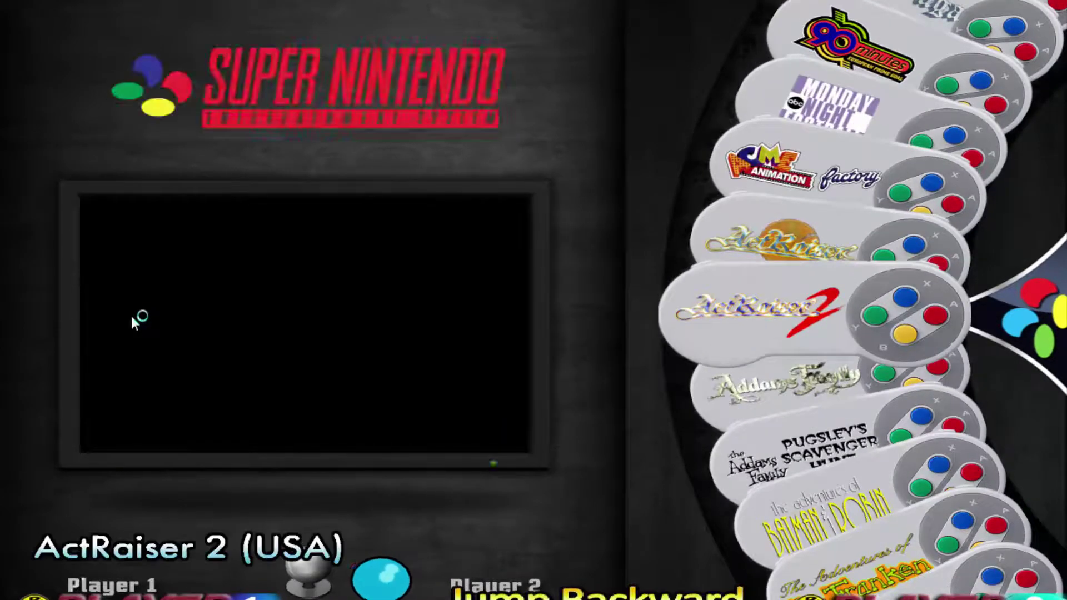
pyautogui.press('Down')
pyautogui.press('Down')
pyautogui.press('Down')
pyautogui.press('Down')
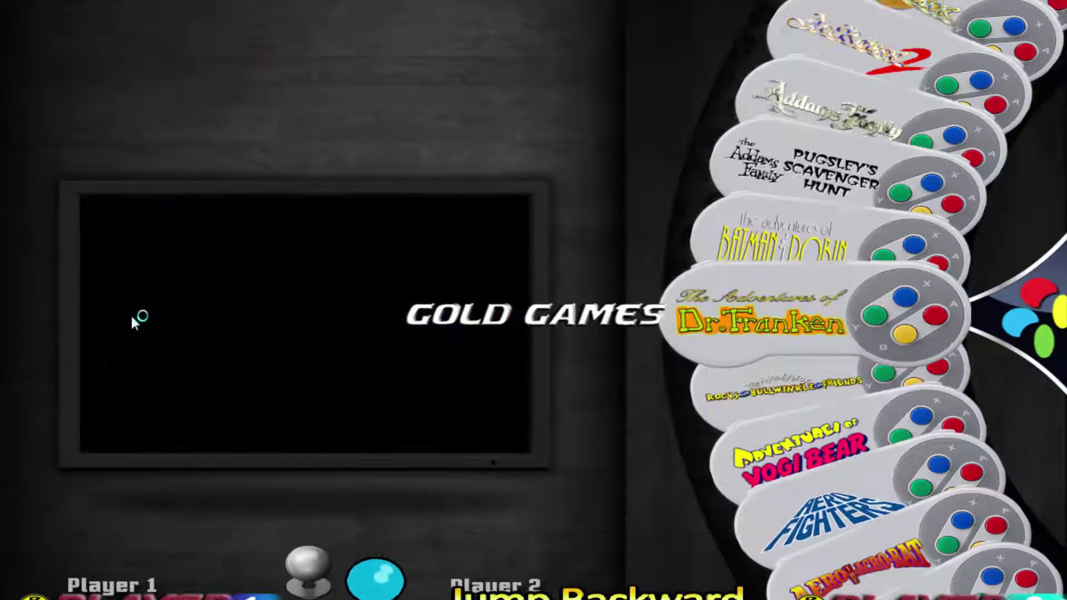
pyautogui.press('Down')
pyautogui.press('Down')
pyautogui.press('Down')
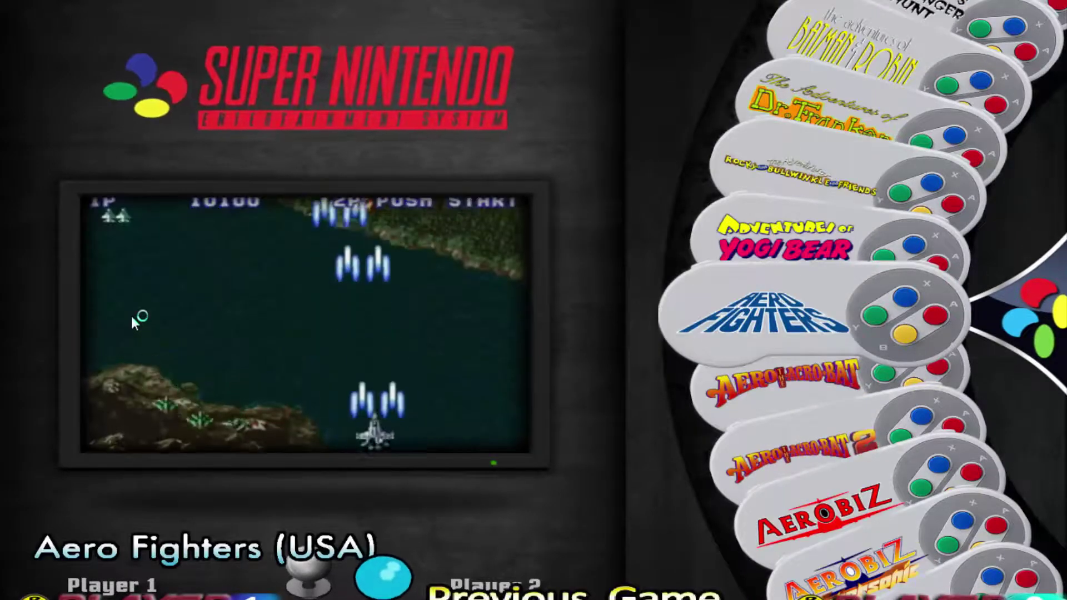
pyautogui.press('Down')
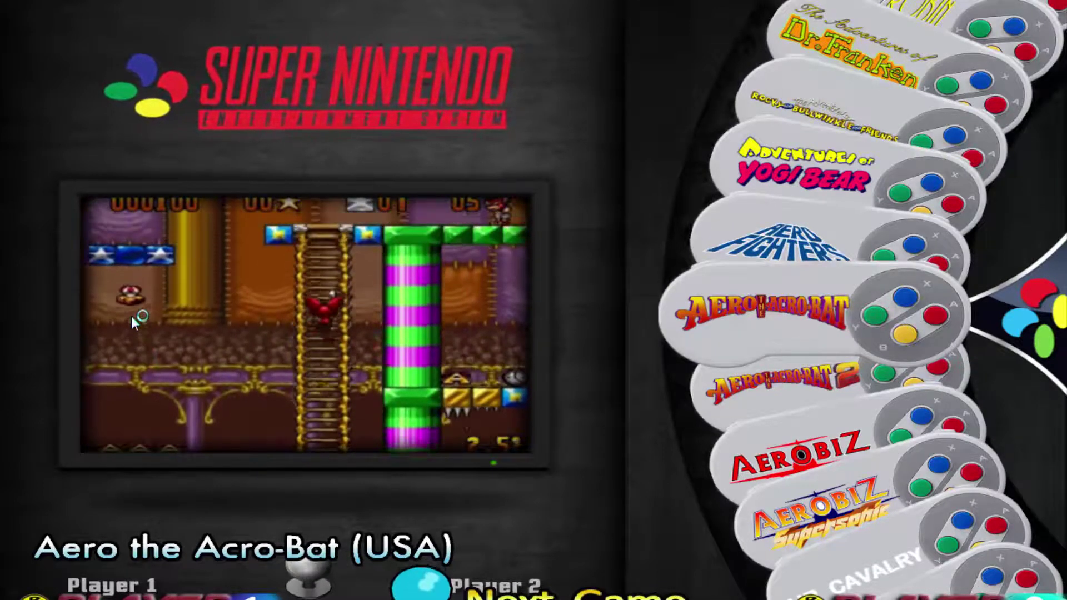
pyautogui.press('Down')
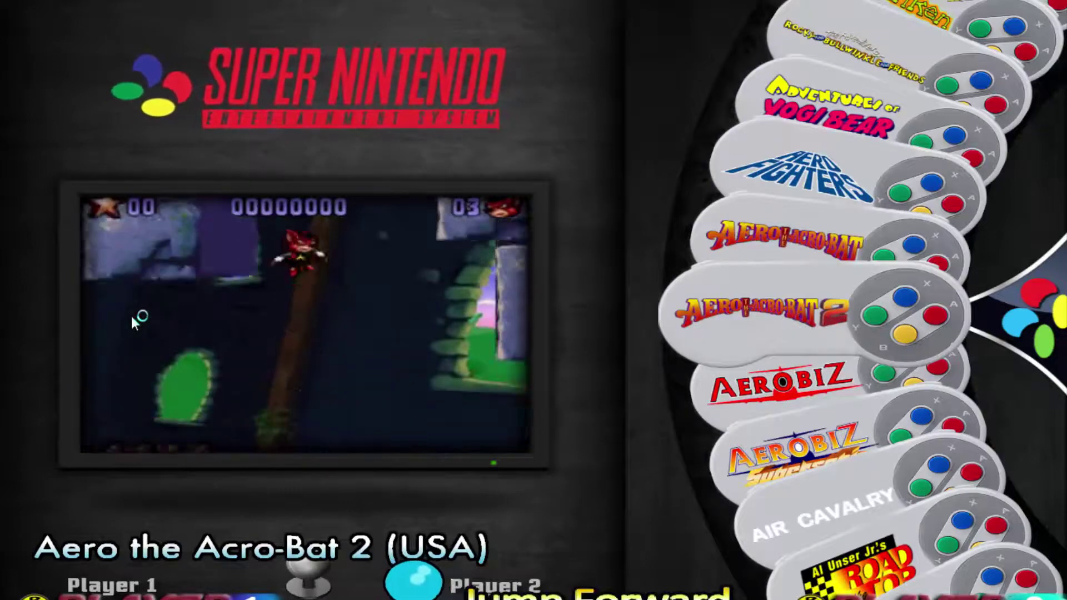
pyautogui.press('Down')
pyautogui.press('Down')
pyautogui.press('Down')
pyautogui.press('Down')
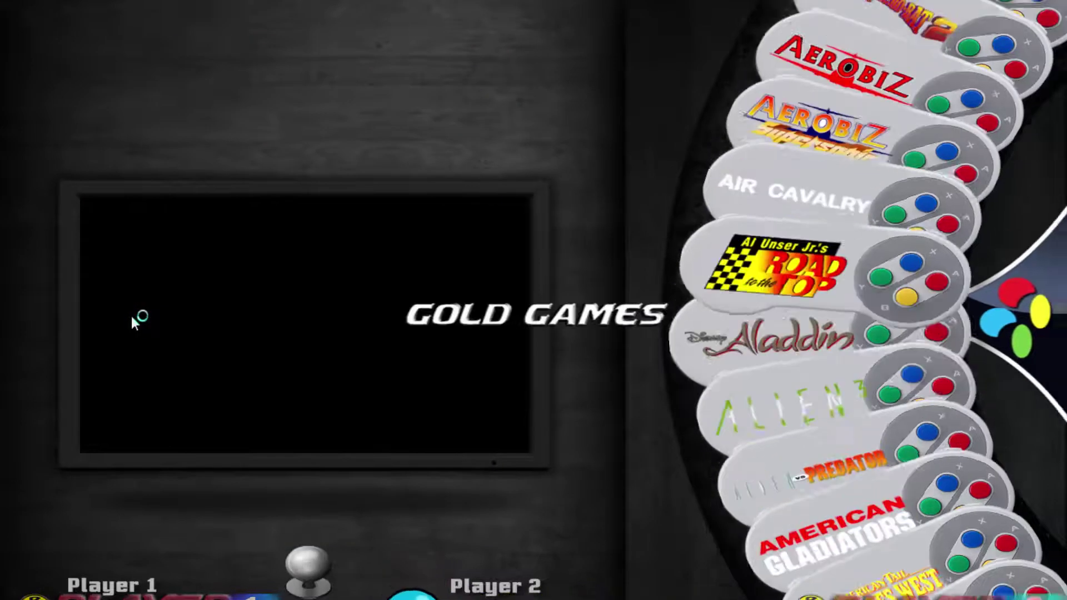
pyautogui.press('Down')
pyautogui.press('Down')
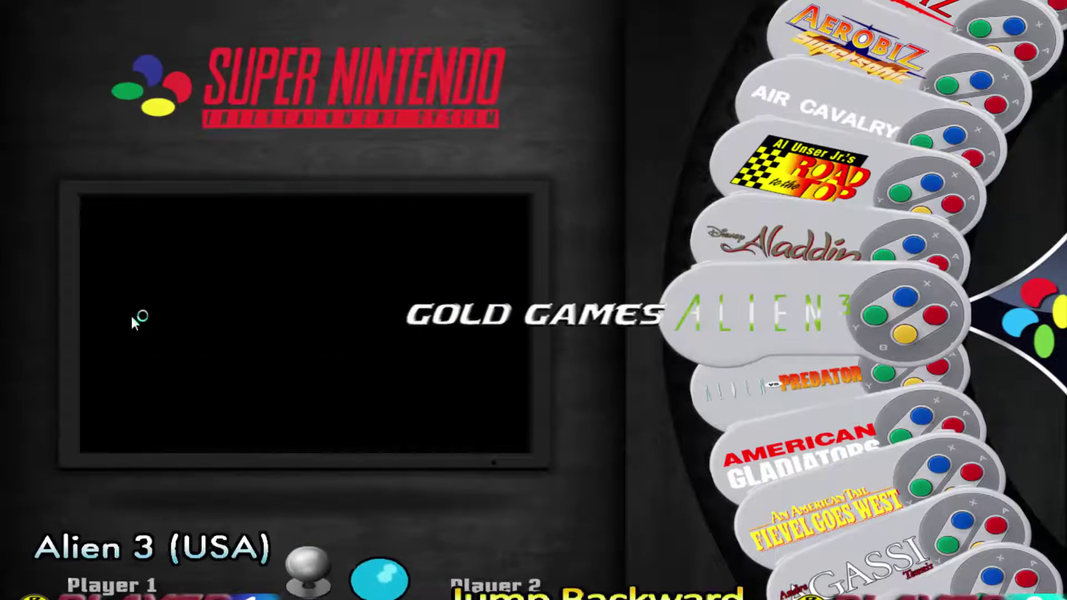